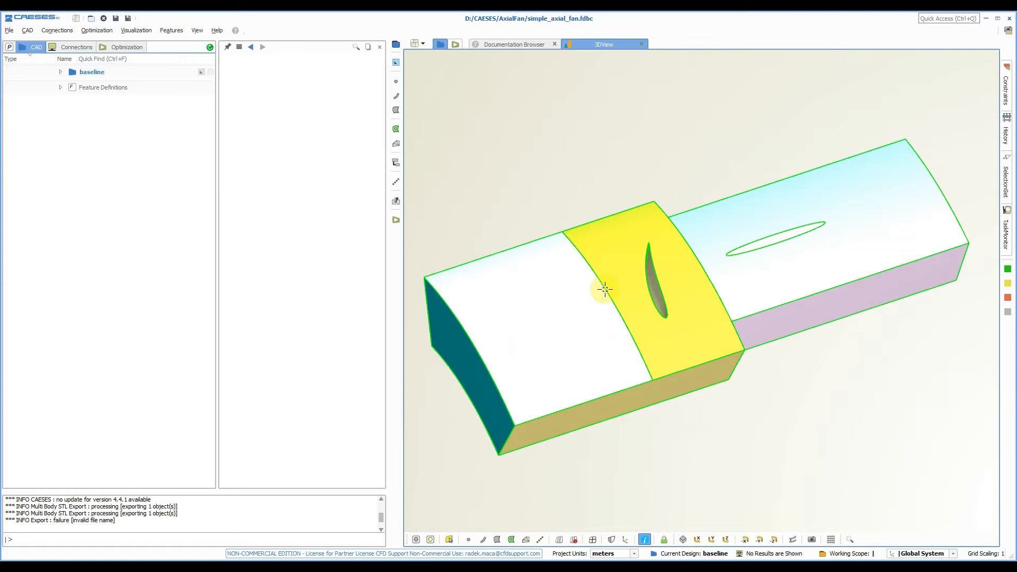
- Create a new Software Connector for the axial fan project
left_click_drag(787, 357, 676, 402)
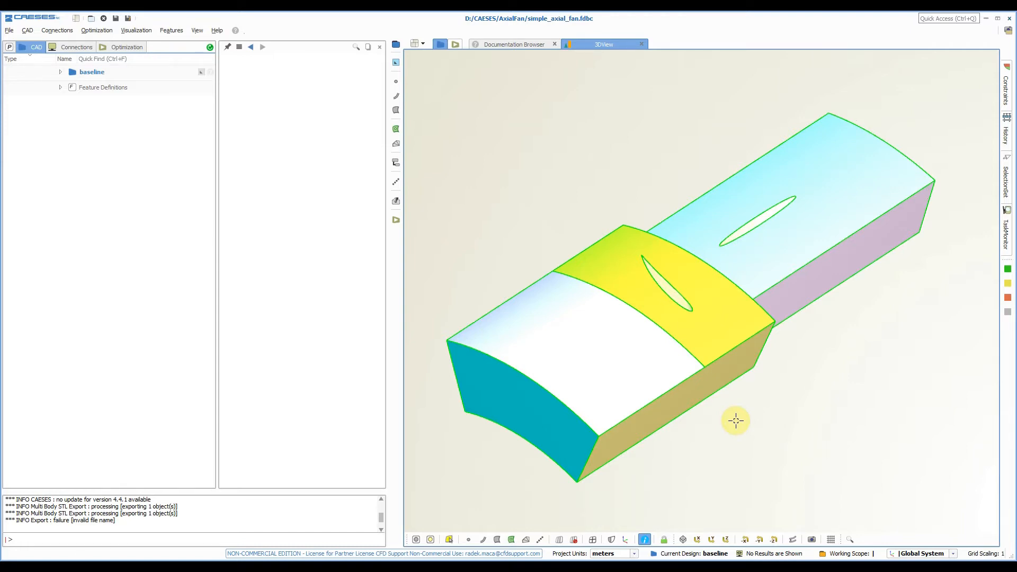
left_click_drag(730, 420, 726, 428)
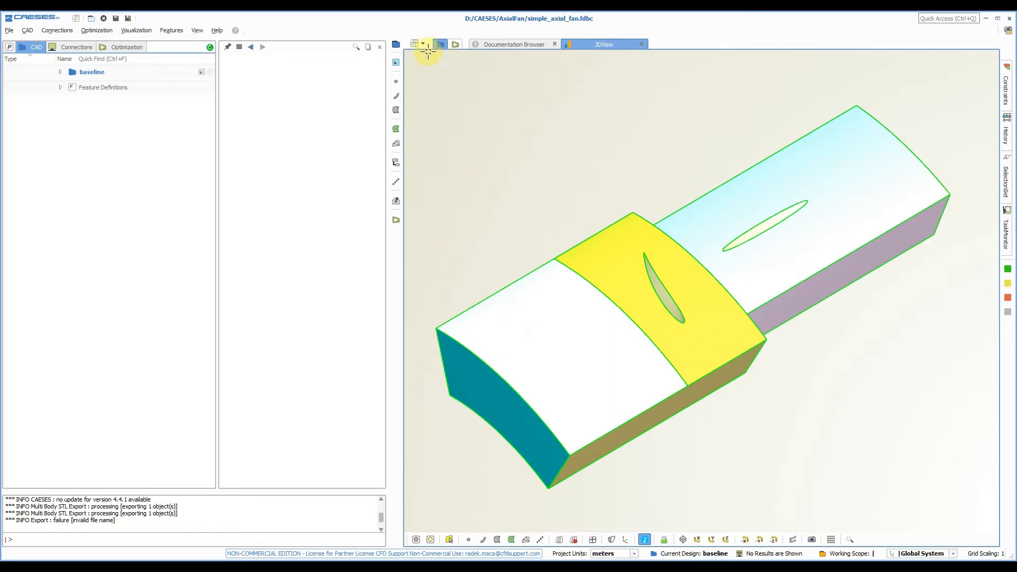
left_click(422, 43)
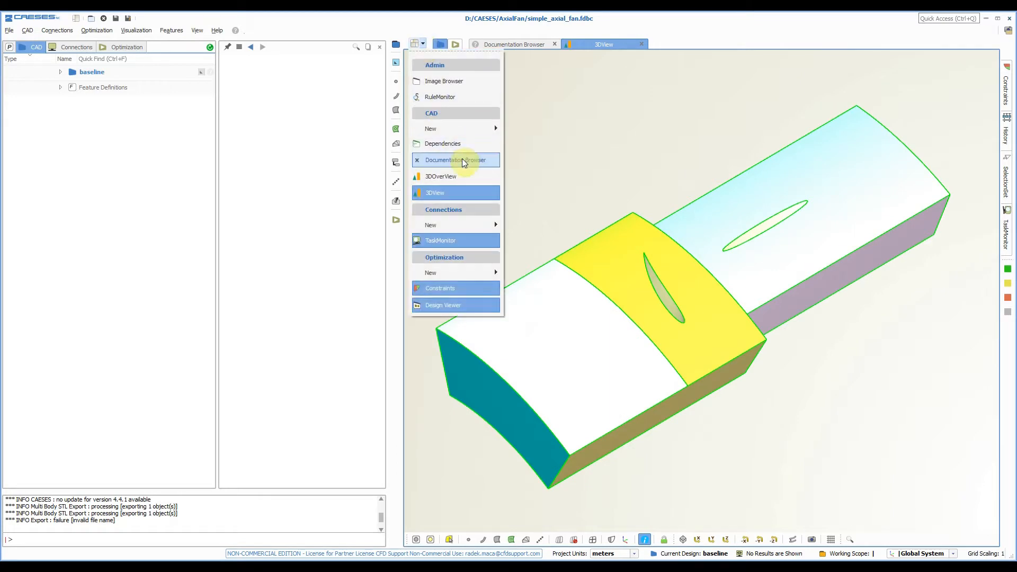
mouse_move(466, 225)
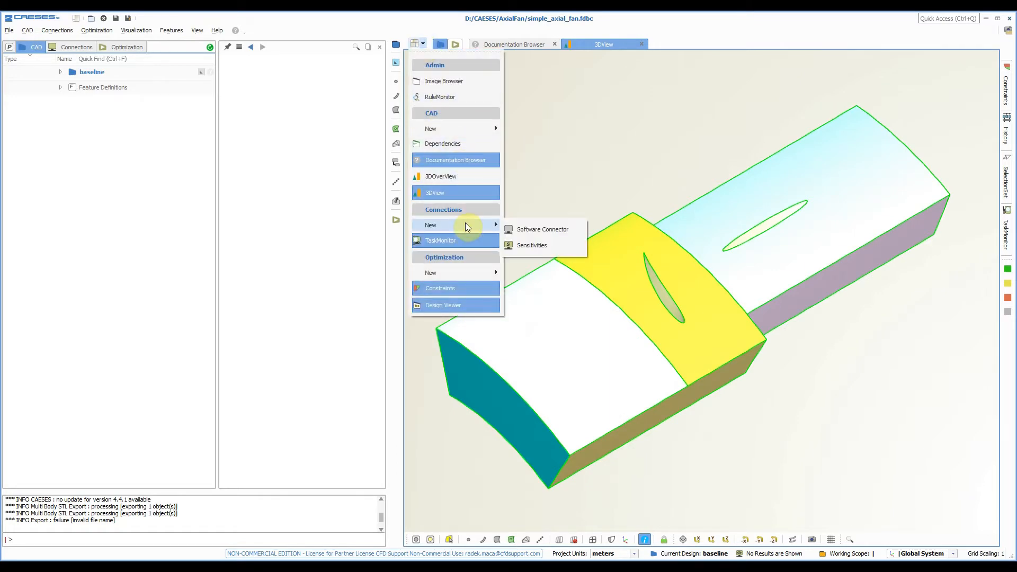
left_click(541, 230)
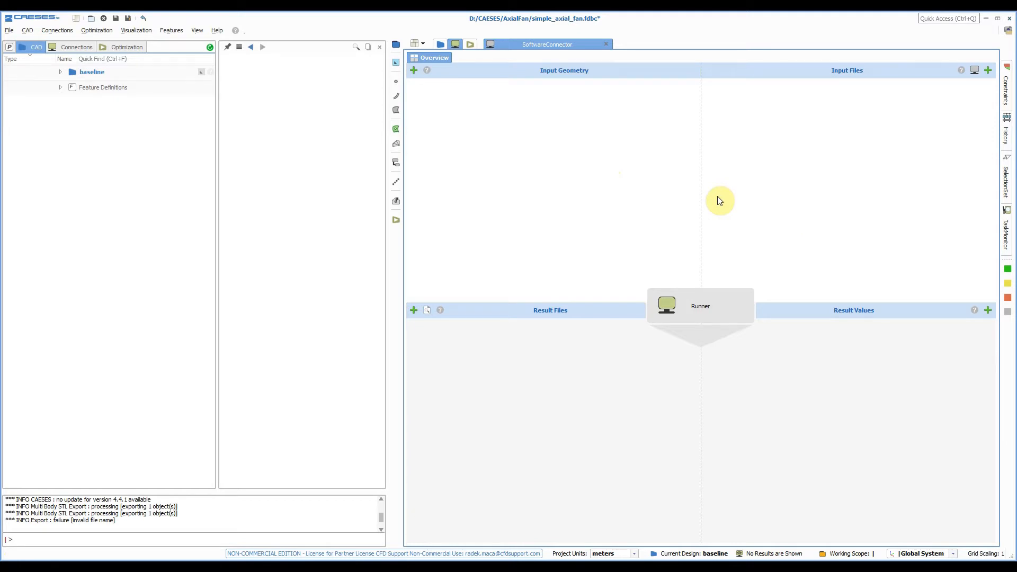
- Return to the 3D geometry and expand the baseline's 04_export scope, highlighting Rotor_domainPie in the model
left_click(440, 44)
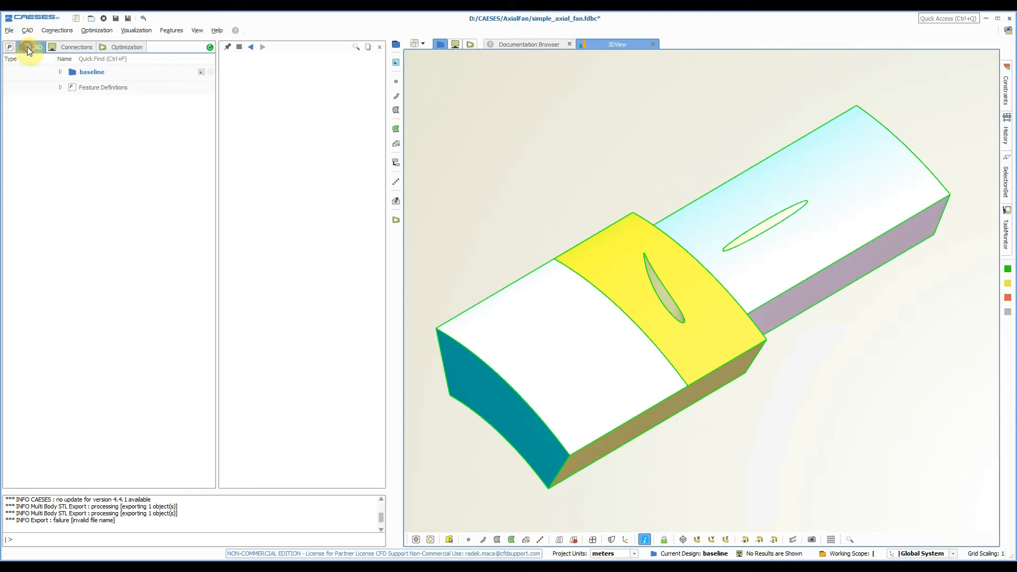
left_click(61, 71)
left_click(71, 120)
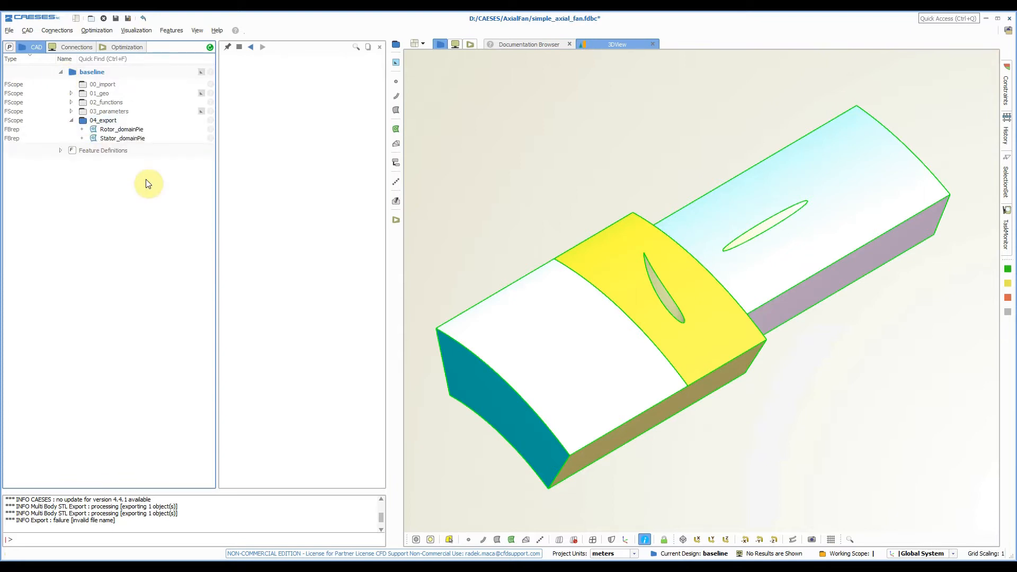
left_click(126, 131)
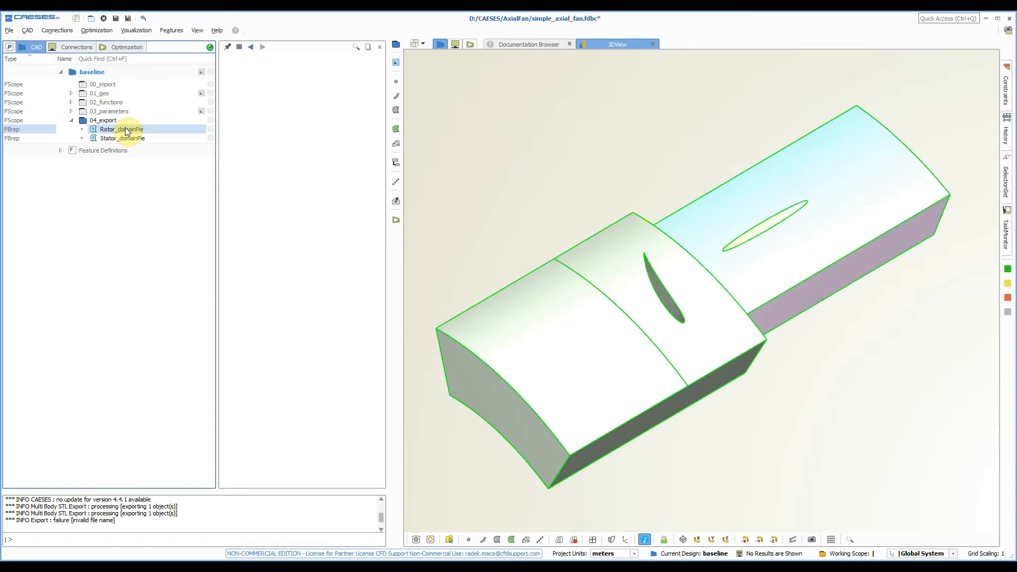
- Export Stator_domainPie as a multi-body STL named tmpStator into a new folder tmpTCFDcase inside AxialFan
left_click(127, 137)
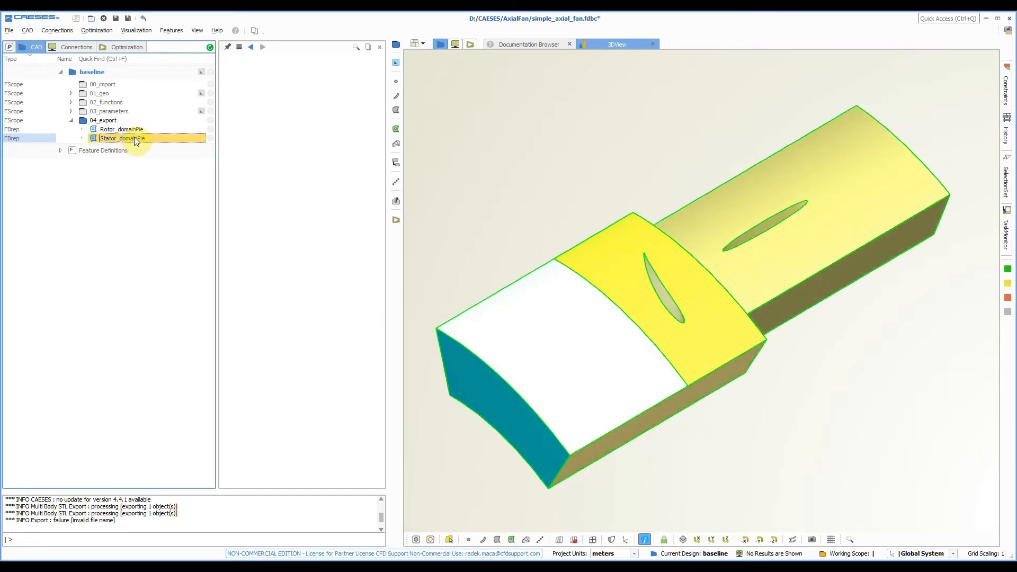
left_click(11, 31)
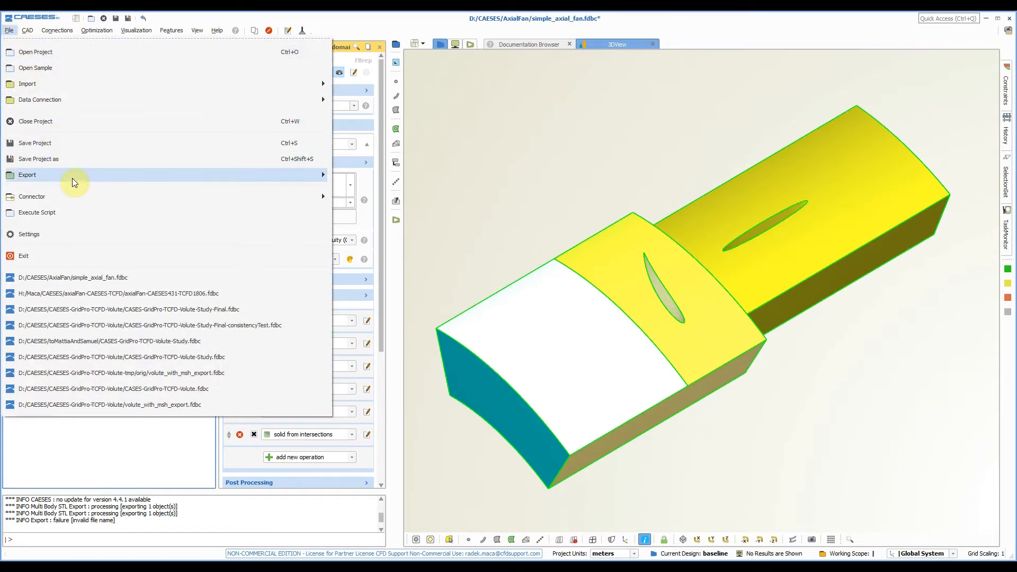
mouse_move(227, 177)
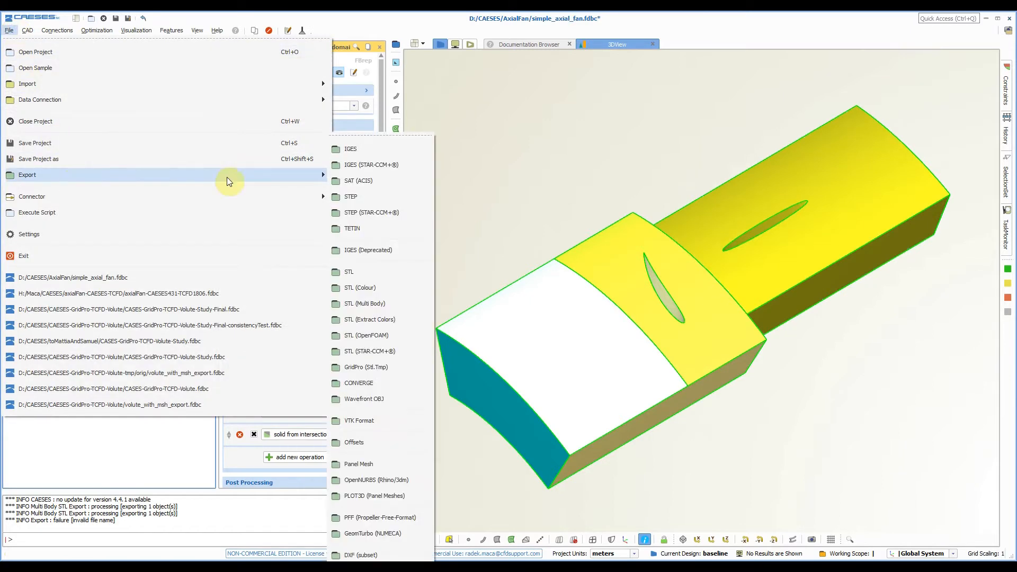
left_click(386, 304)
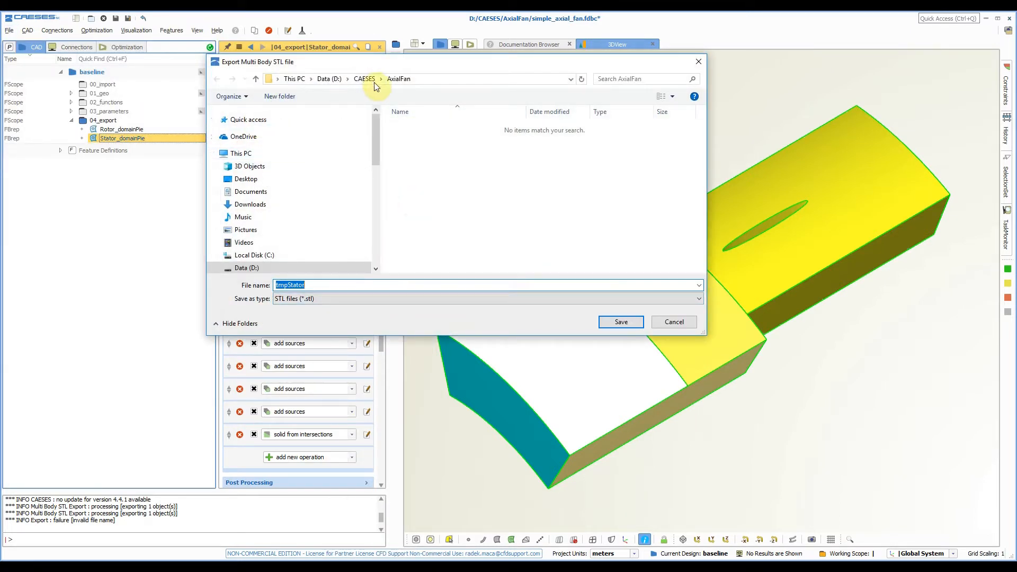
left_click(290, 98)
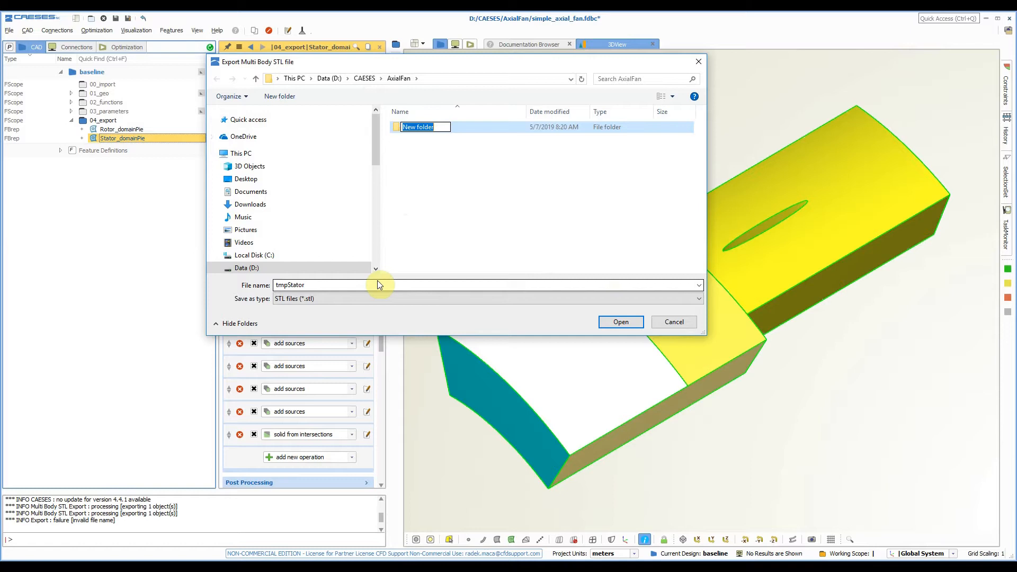
type("tmpTCFDcase")
key("Return")
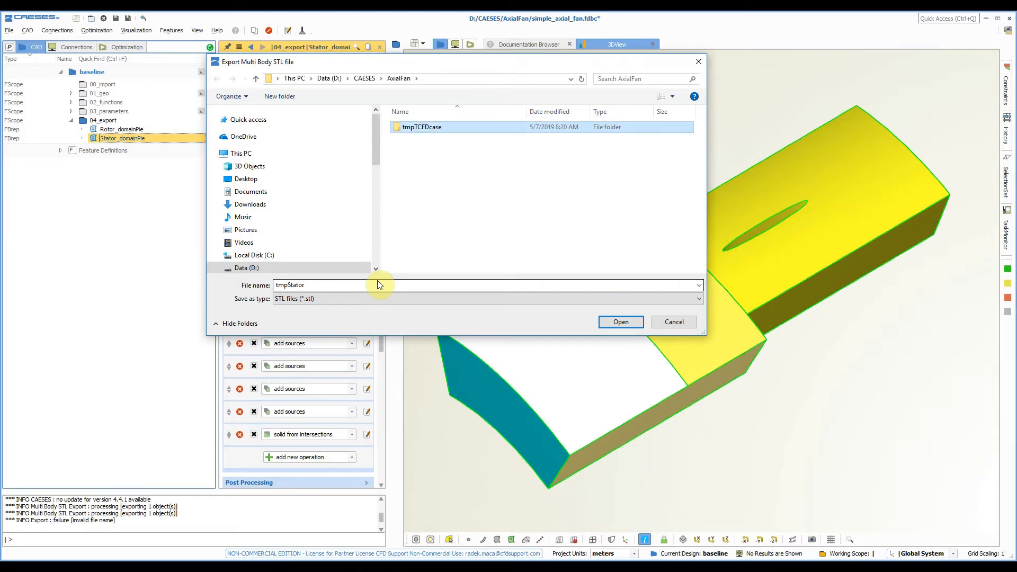
double_click(417, 129)
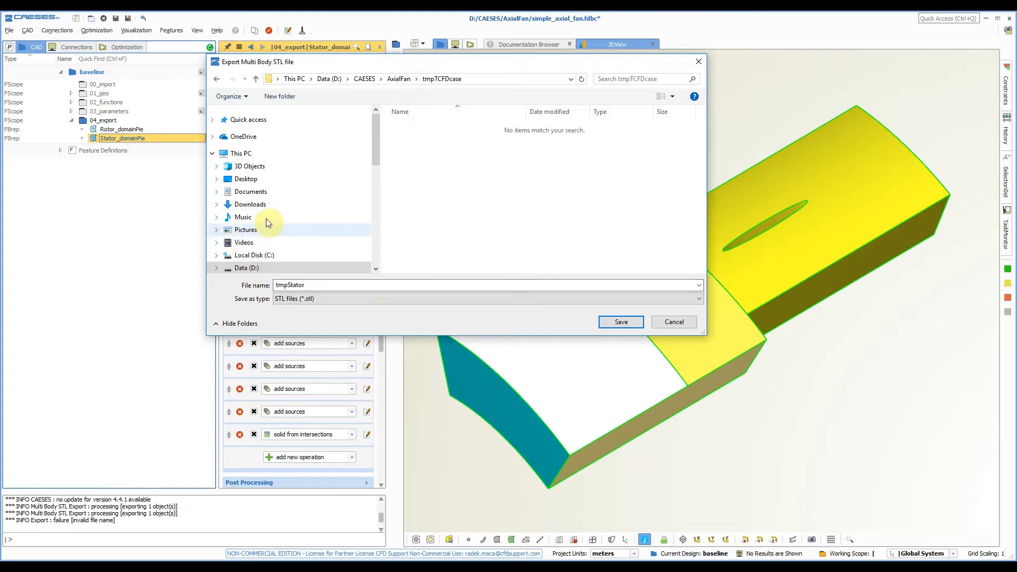
left_click(618, 321)
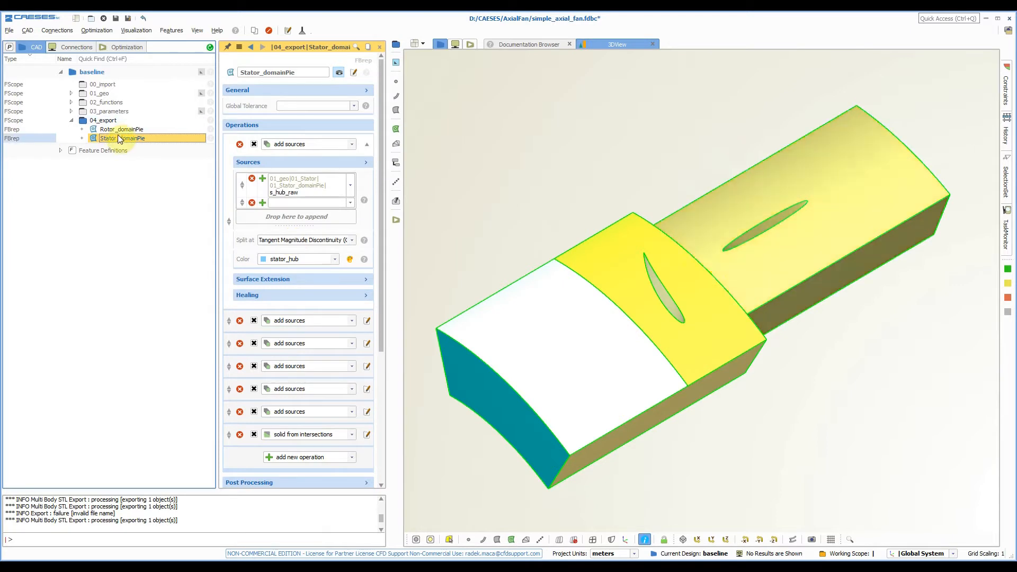
- Export Rotor_domainPie as a multi-body STL named tmpRotor into the tmpTCFDcase folder
left_click(117, 129)
left_click(10, 30)
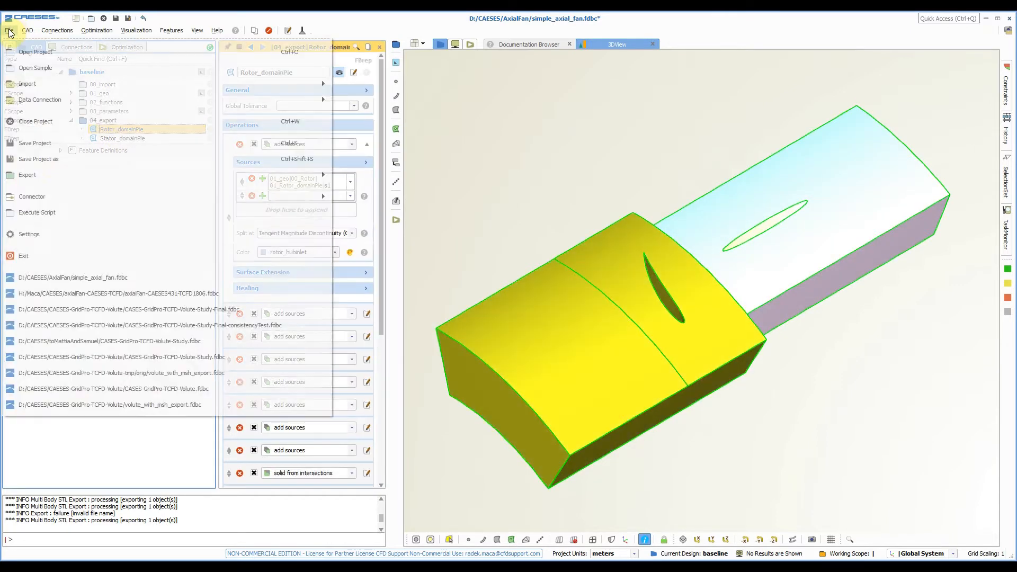
mouse_move(87, 176)
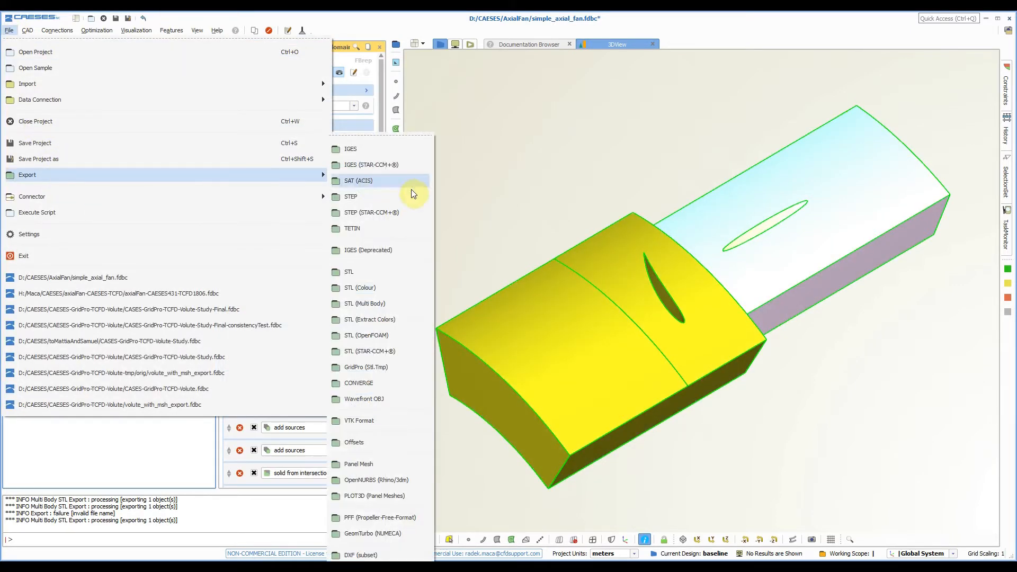
left_click(385, 303)
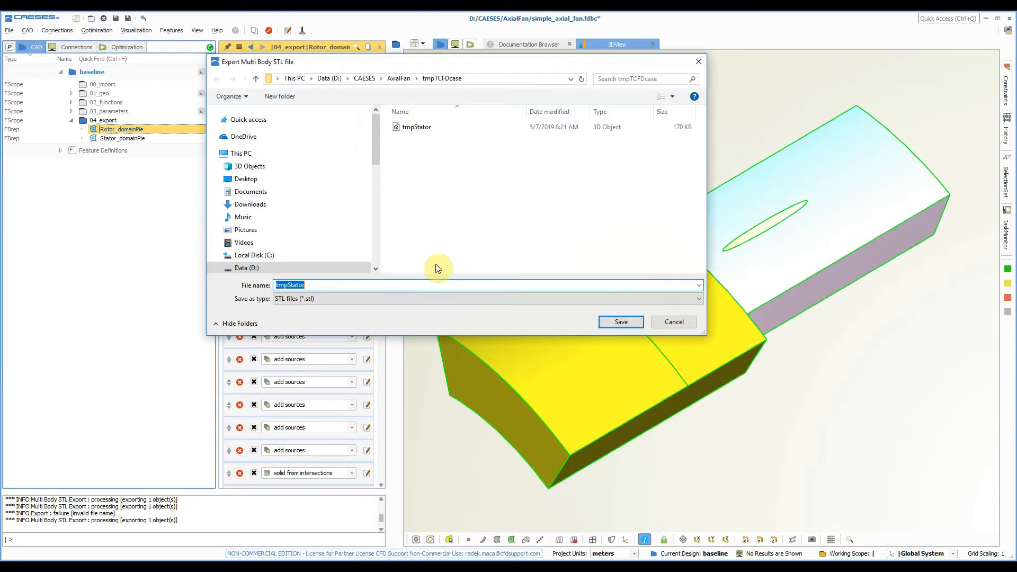
left_click_drag(287, 285, 336, 285)
type("Rotor")
left_click(620, 322)
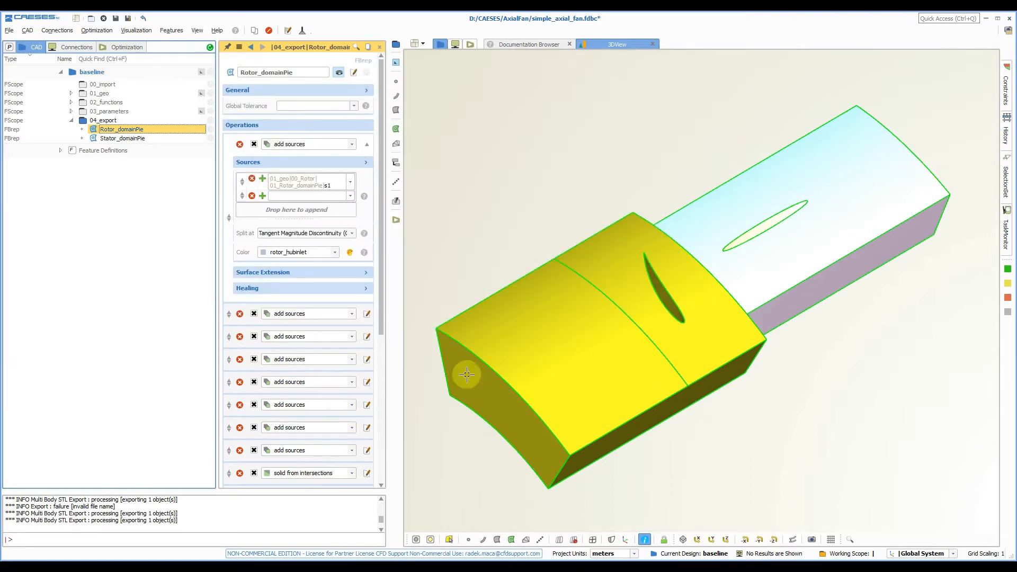
- Switch to FreeCommander and open the tmpTCFDcase folder to check the exported STL files
left_click(274, 567)
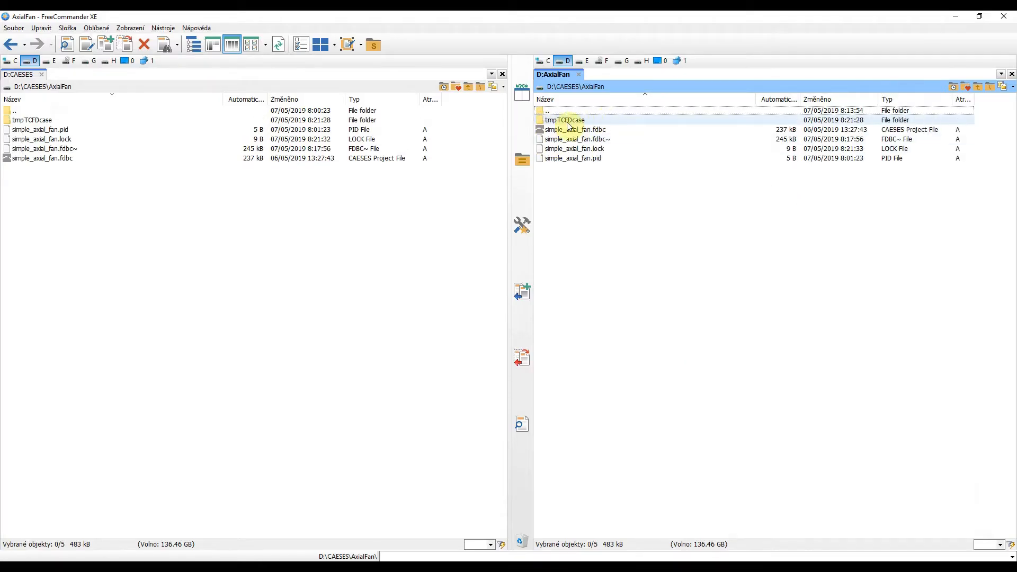
double_click(569, 121)
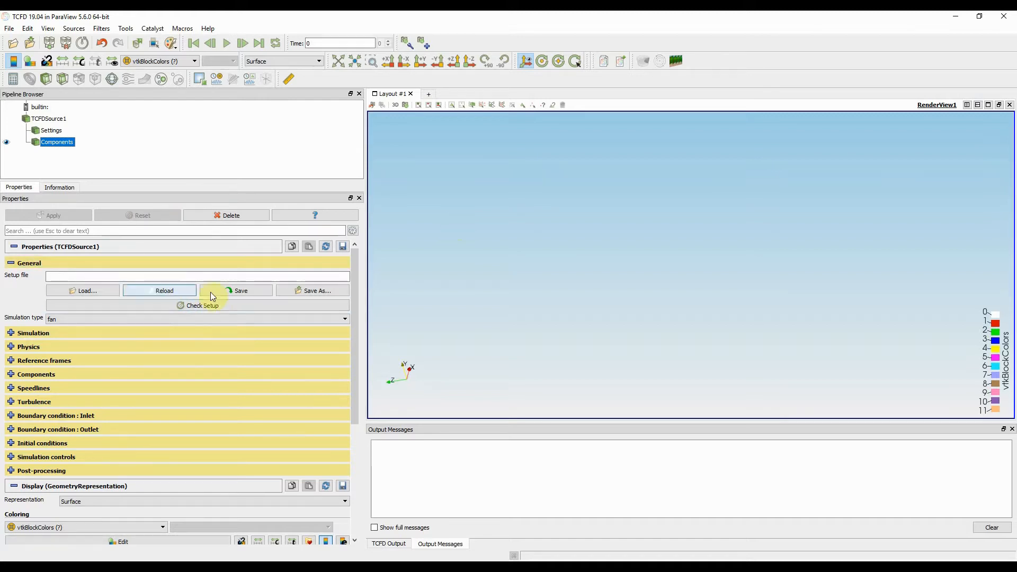
- In TCFD, save the fan setup as tmpSetup in D:/CAESES/AxialFan/tmpTCFDcase and clear the output messages
left_click(237, 293)
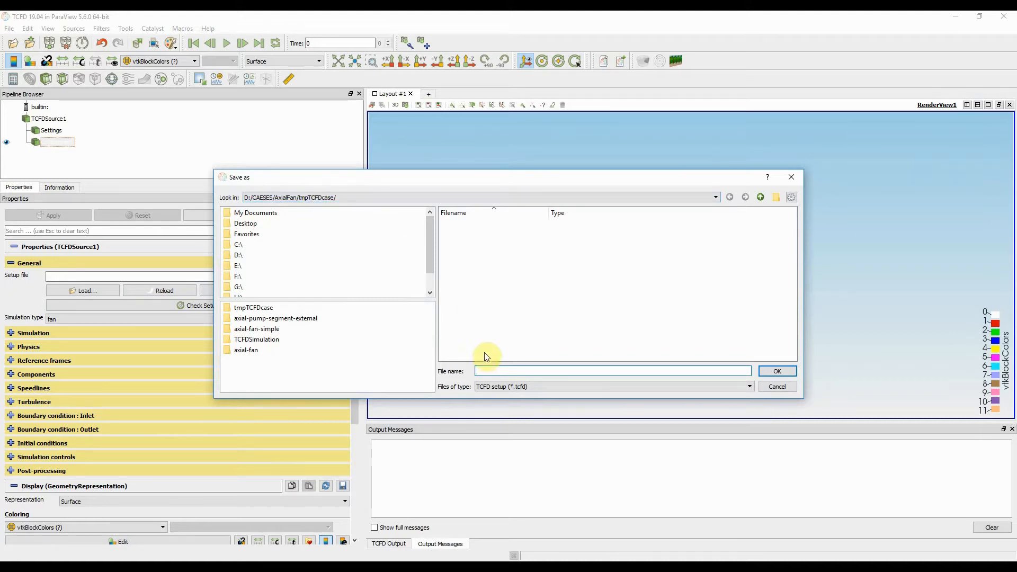
left_click(490, 370)
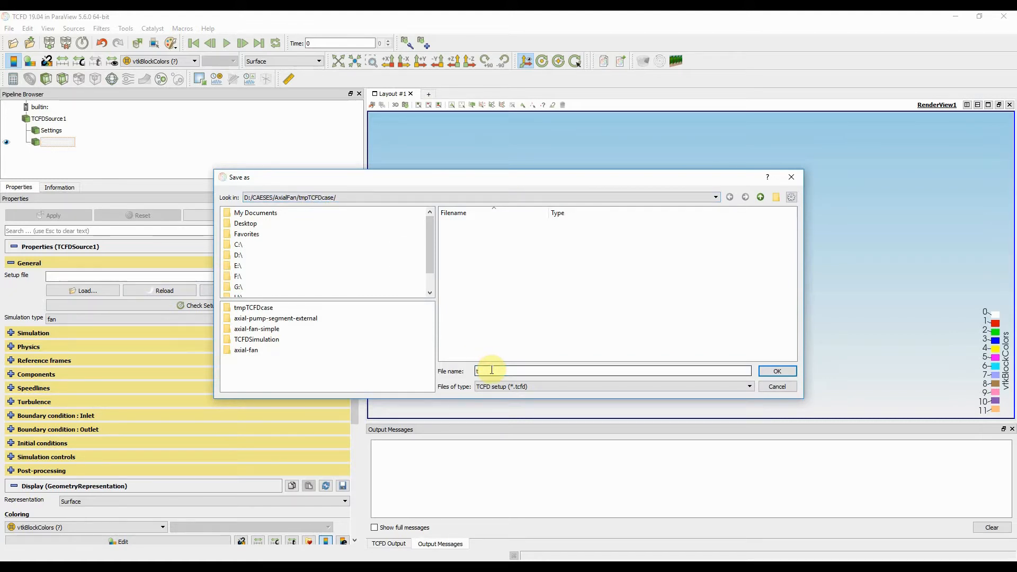
type("tmpSetup")
left_click(776, 370)
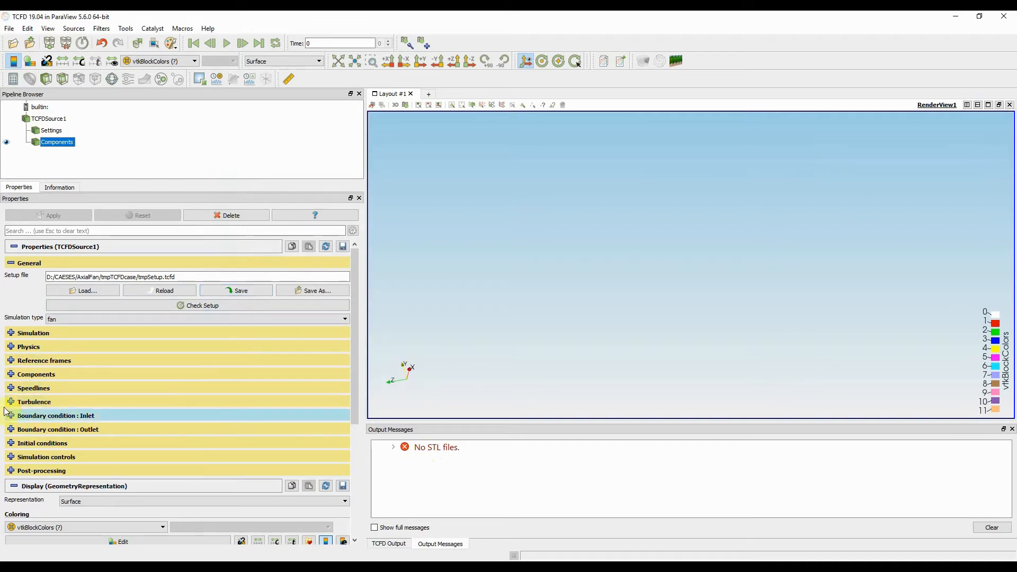
left_click(991, 527)
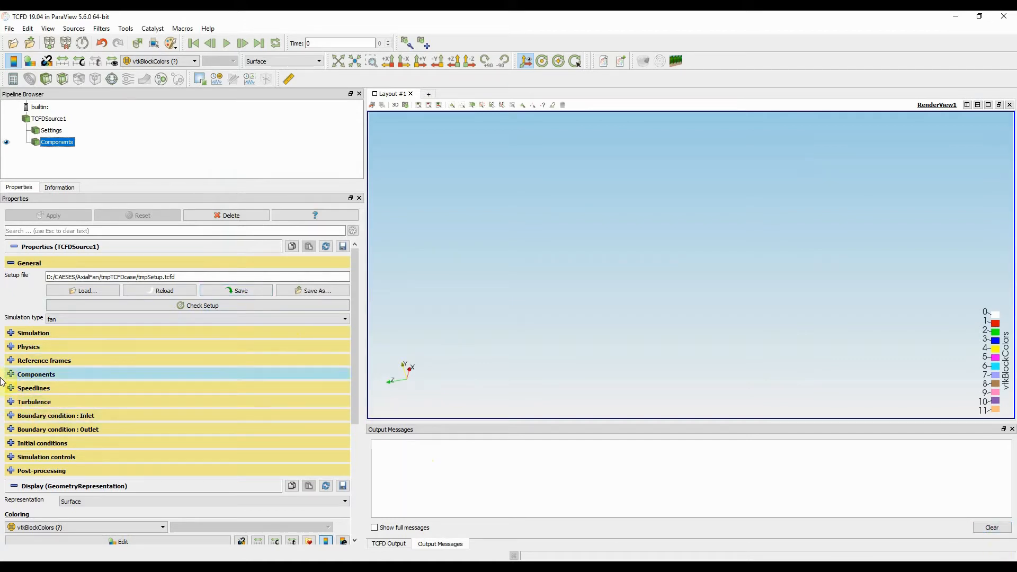
- Set the number of components to 2 and load tmpRotor.stl into component1 as one multi-solid STL file
left_click(11, 374)
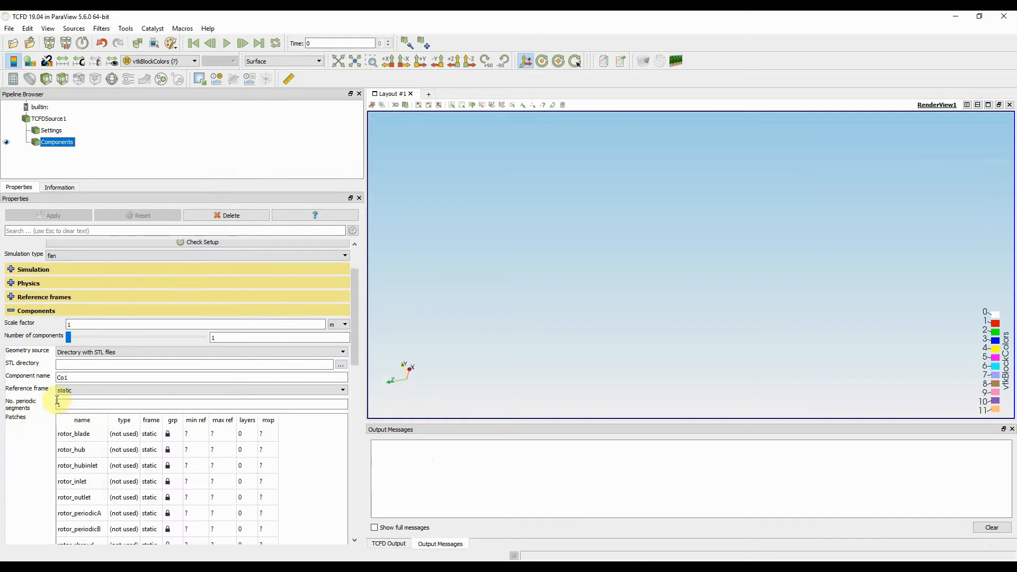
left_click(68, 338)
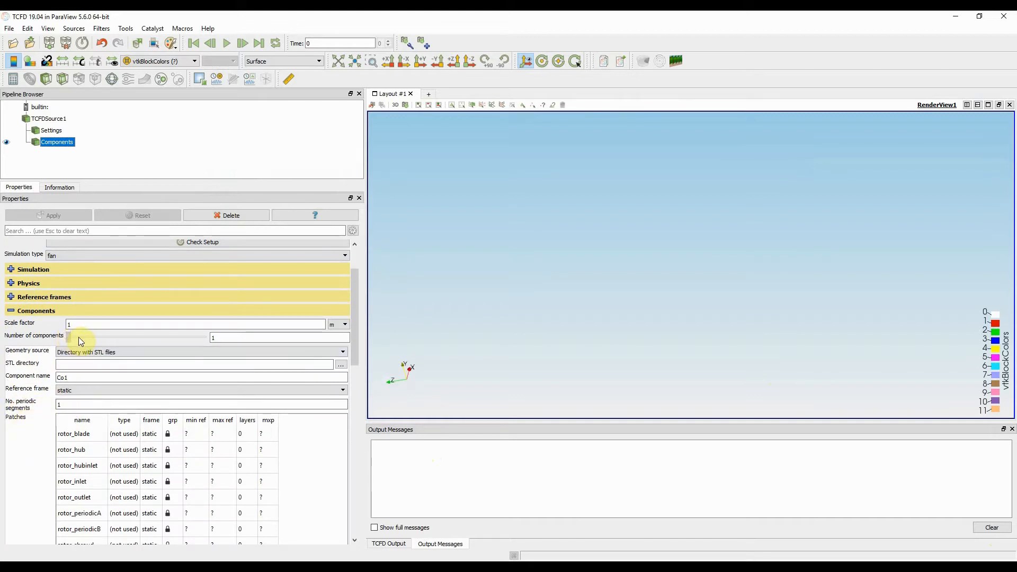
left_click_drag(78, 336, 83, 338)
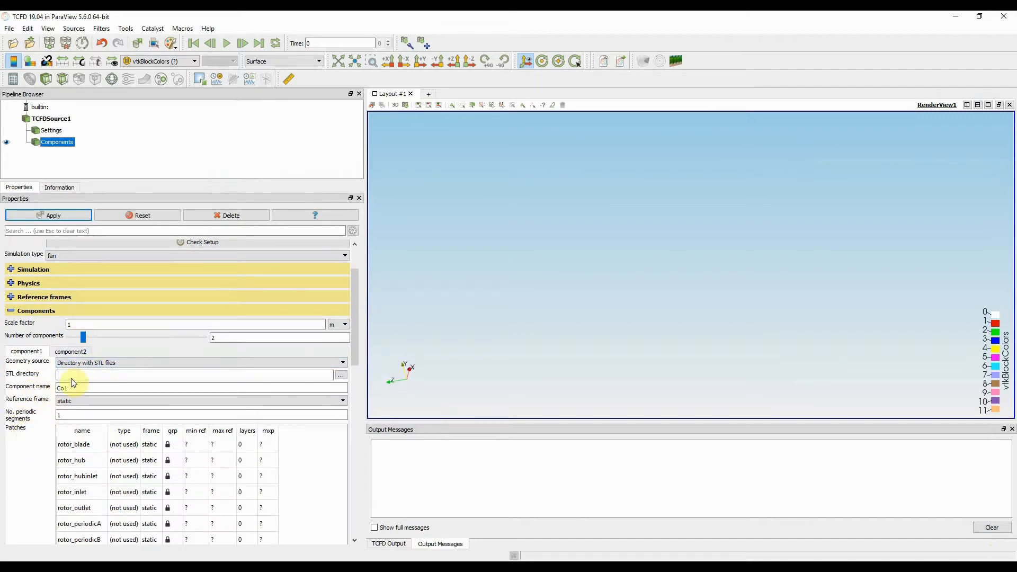
left_click(100, 363)
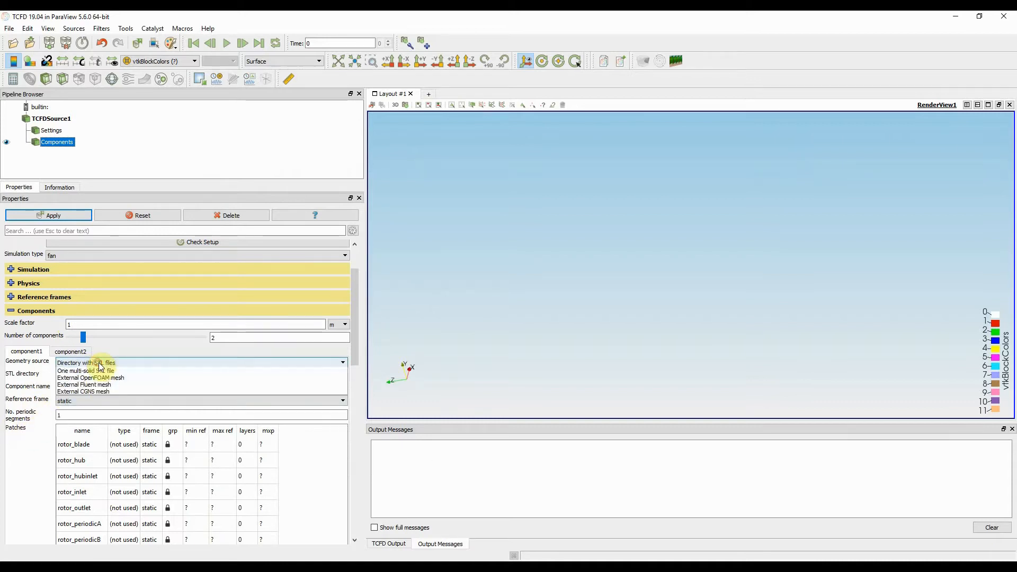
left_click(100, 371)
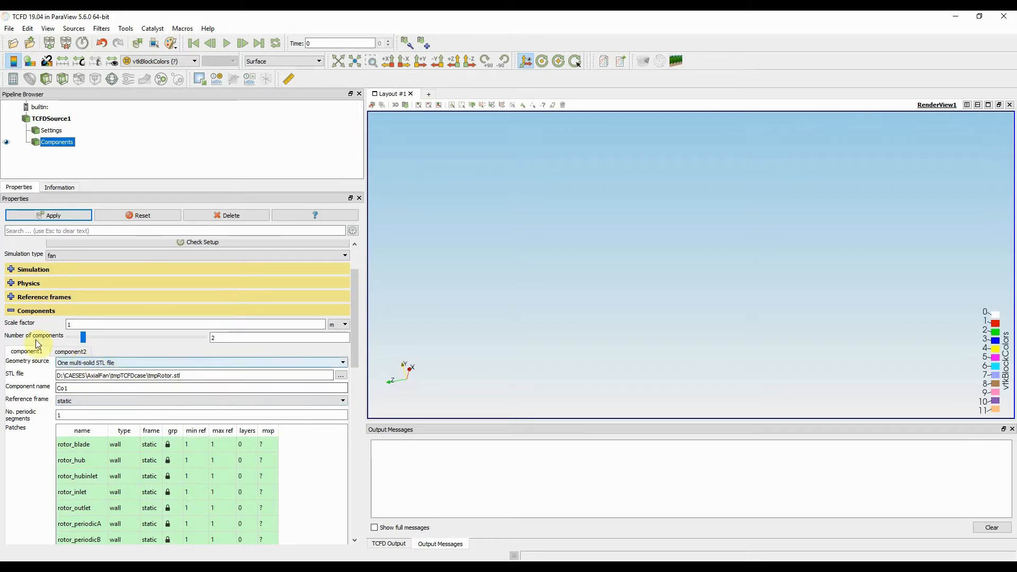
- Load tmpStator.stl into component2 as one multi-solid STL file and apply the component settings to display the geometry
left_click(69, 351)
left_click(110, 362)
left_click(108, 379)
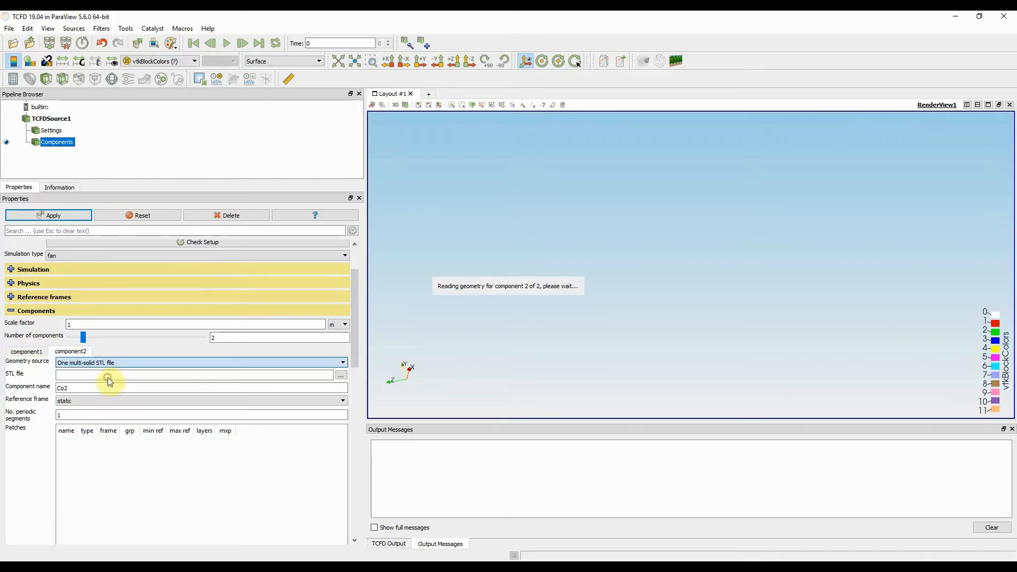
left_click(341, 375)
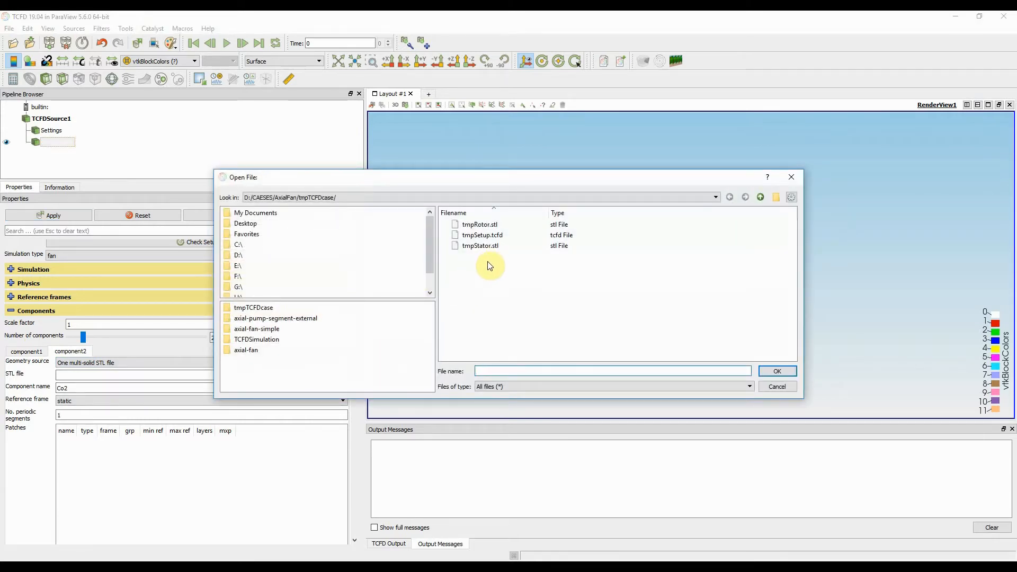
double_click(479, 245)
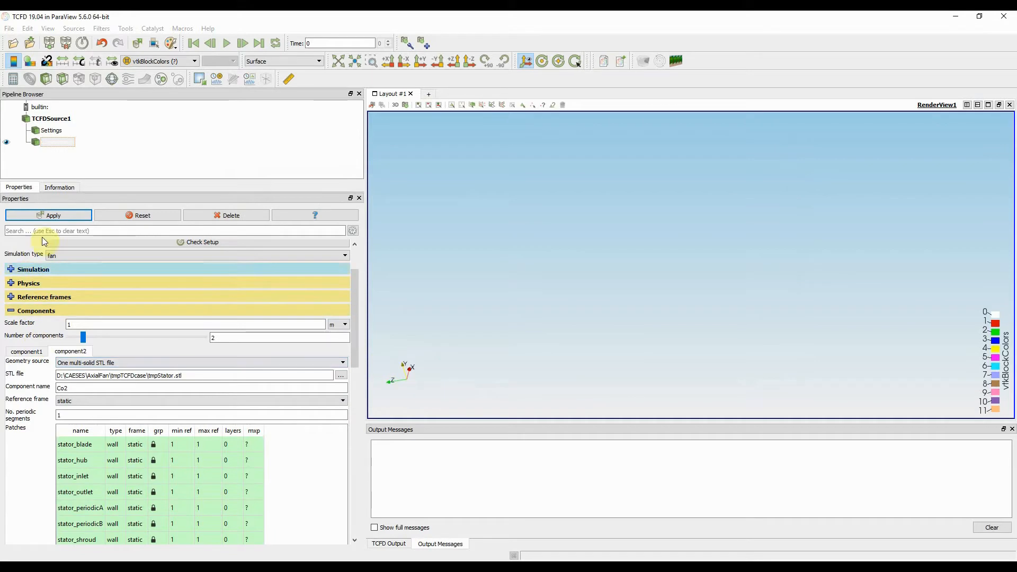
left_click(50, 217)
left_click_drag(646, 349, 670, 360)
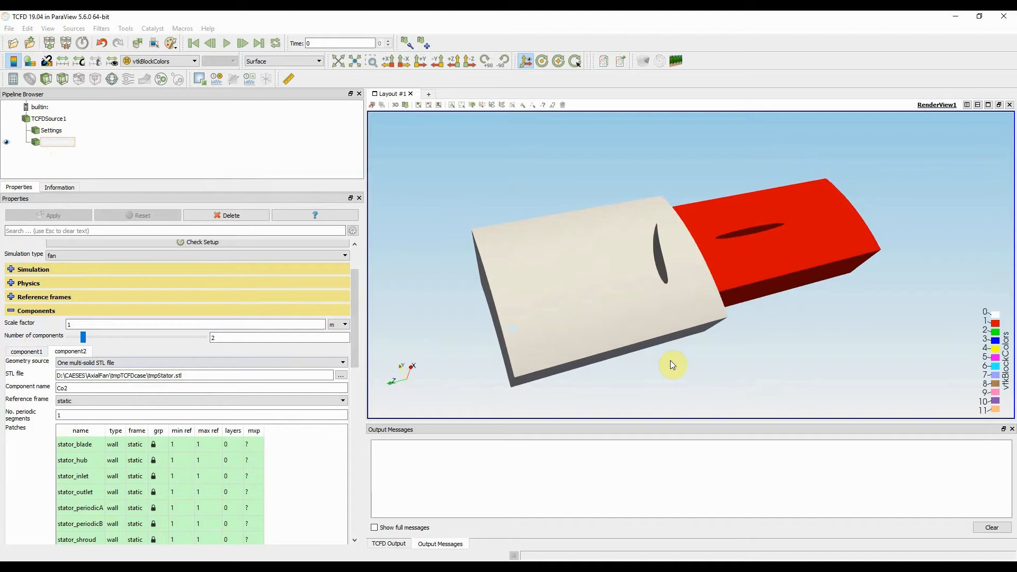
- Review the Simulation settings of tmpSetup, including time management, number of processors and numerical order
left_click(10, 311)
scroll(78, 338, "up", 2)
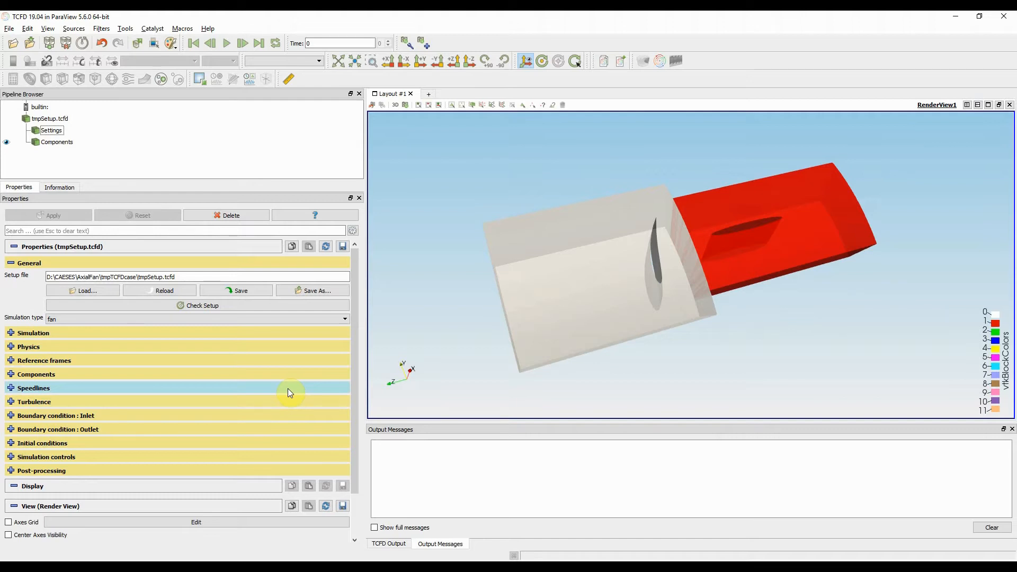
left_click(62, 334)
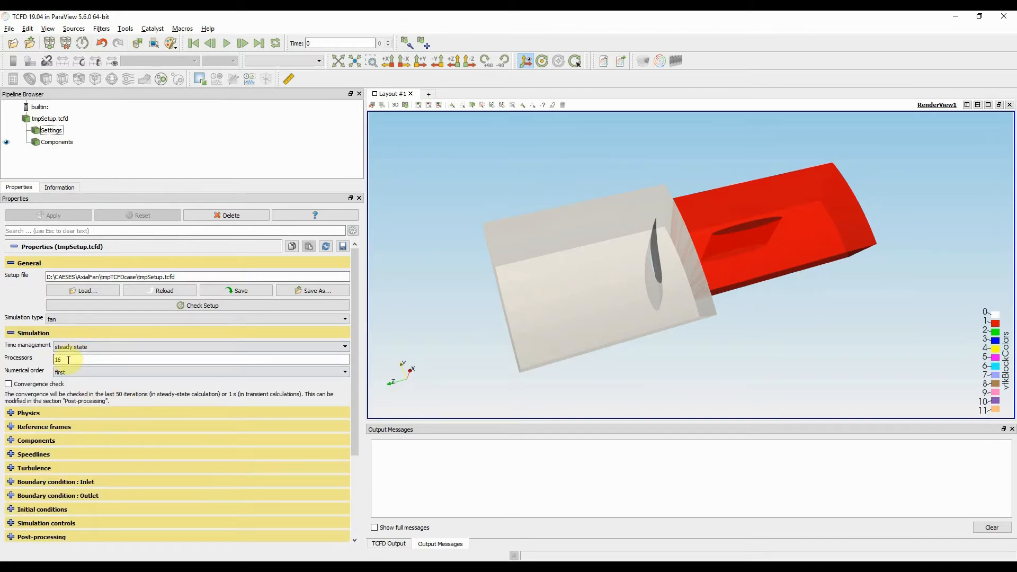
mouse_move(69, 359)
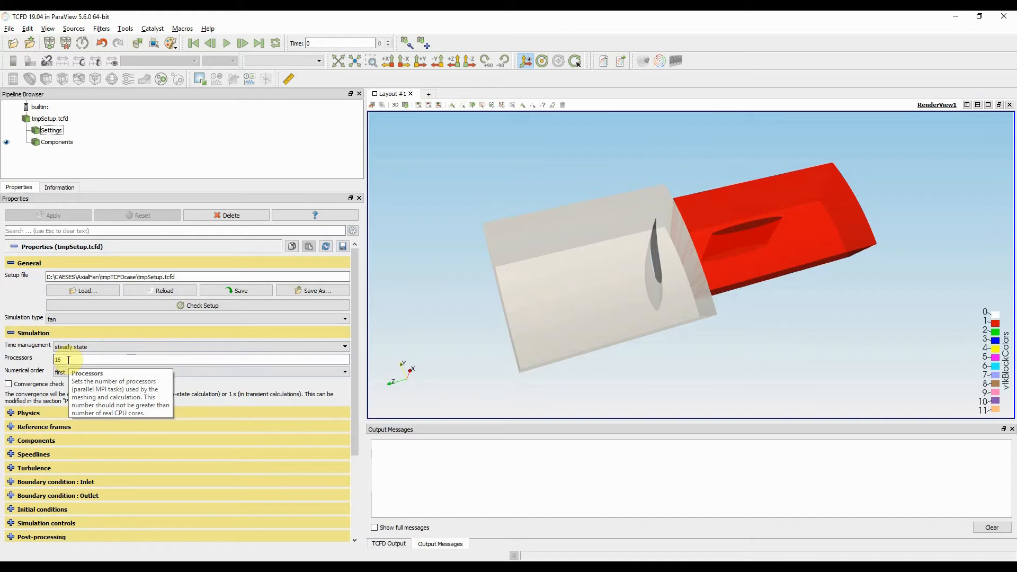
left_click(37, 333)
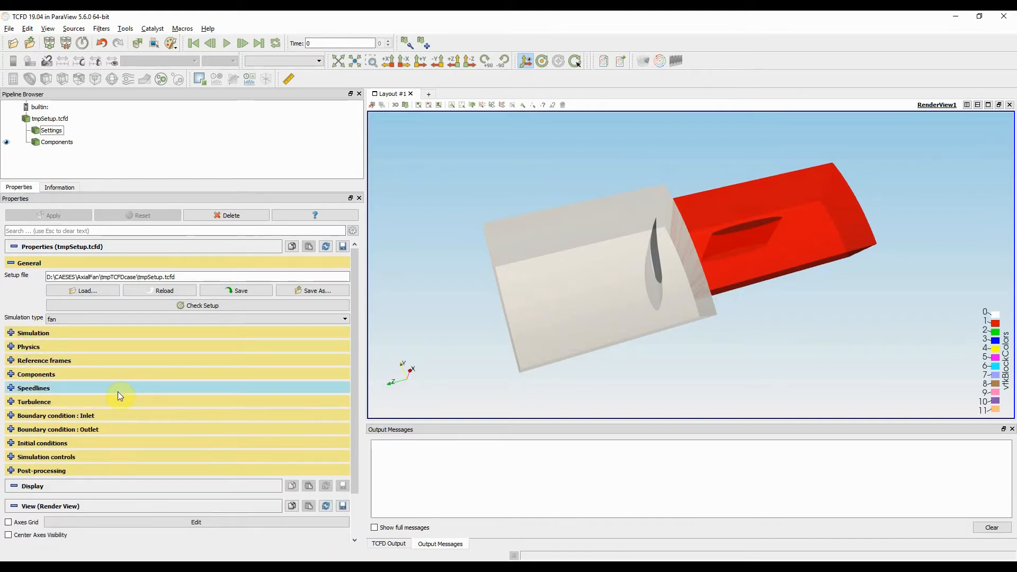
- Examine the inlet boundary condition and its volumetric flow rates for the three speedline points
left_click(85, 415)
scroll(66, 484, "down", 1)
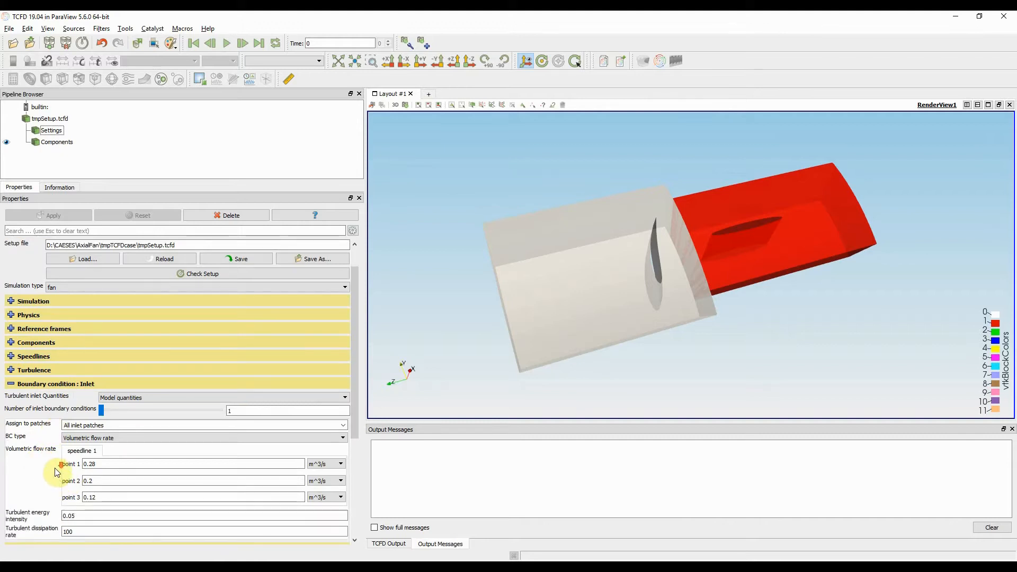
scroll(48, 466, "down", 1)
left_click(102, 447)
left_click(106, 431)
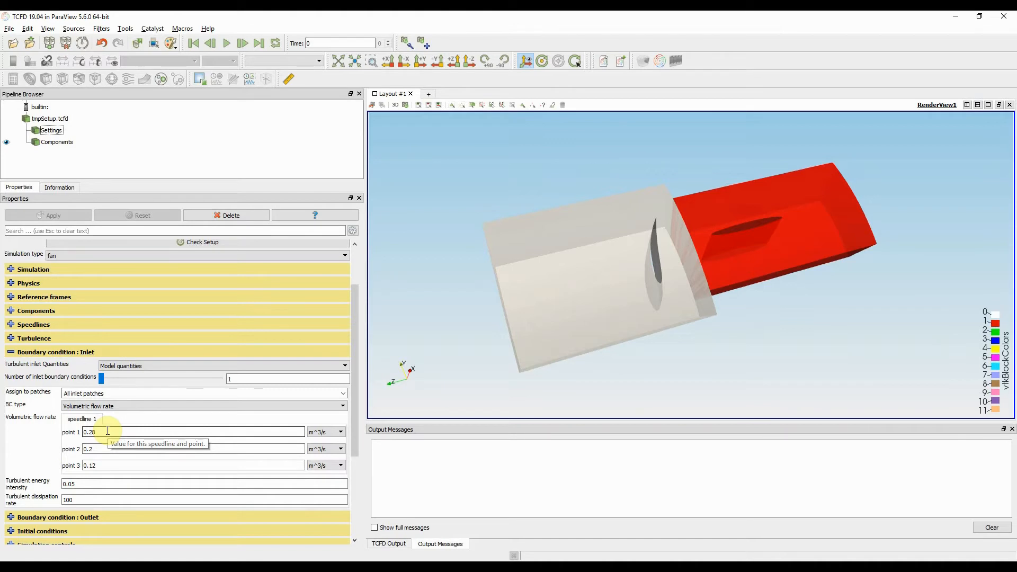
left_click(42, 352)
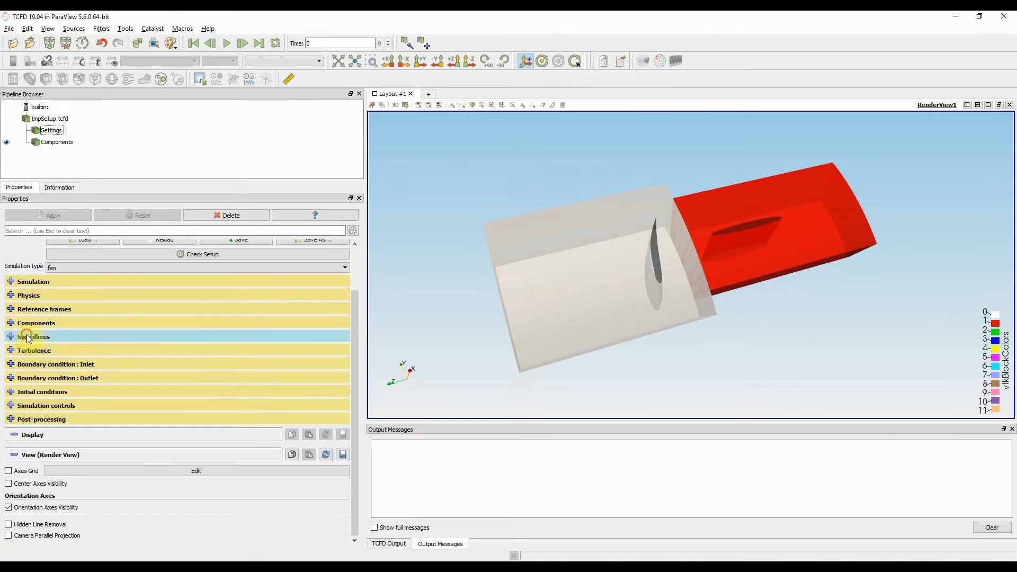
- Examine the rotating reference frame's axis, origin and rotation speed
left_click(28, 338)
left_click(30, 337)
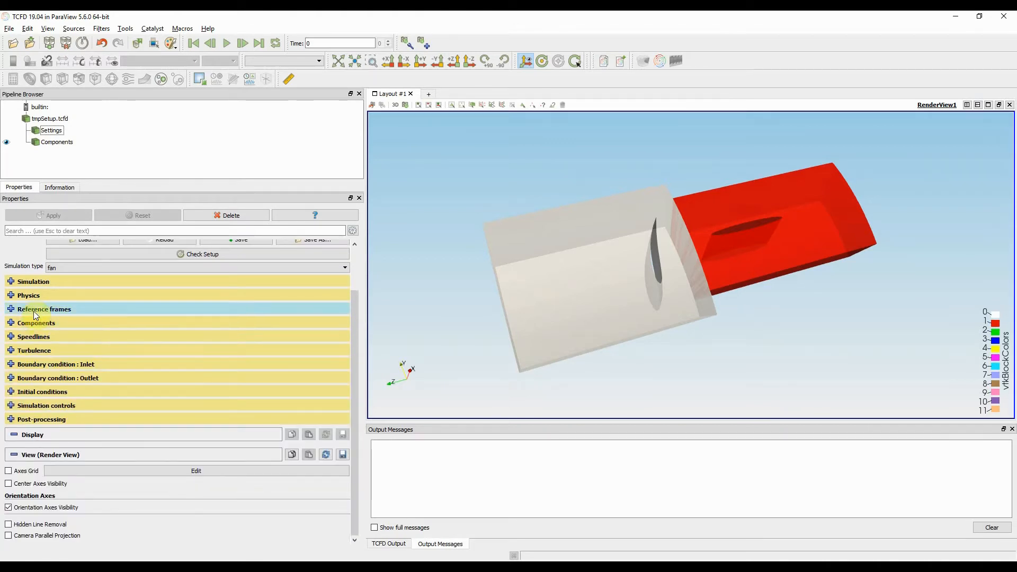
left_click(34, 310)
left_click(51, 338)
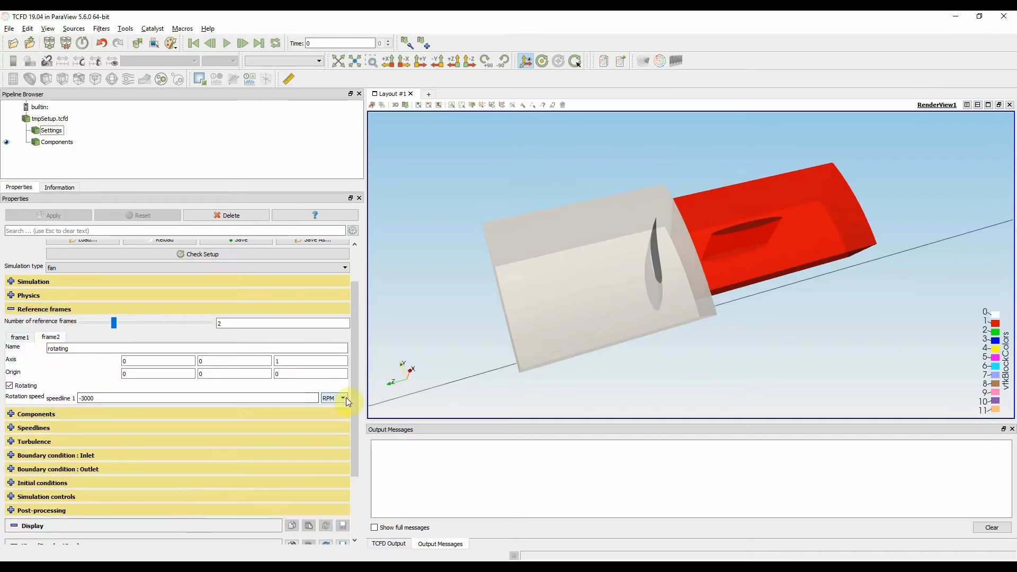
left_click(12, 309)
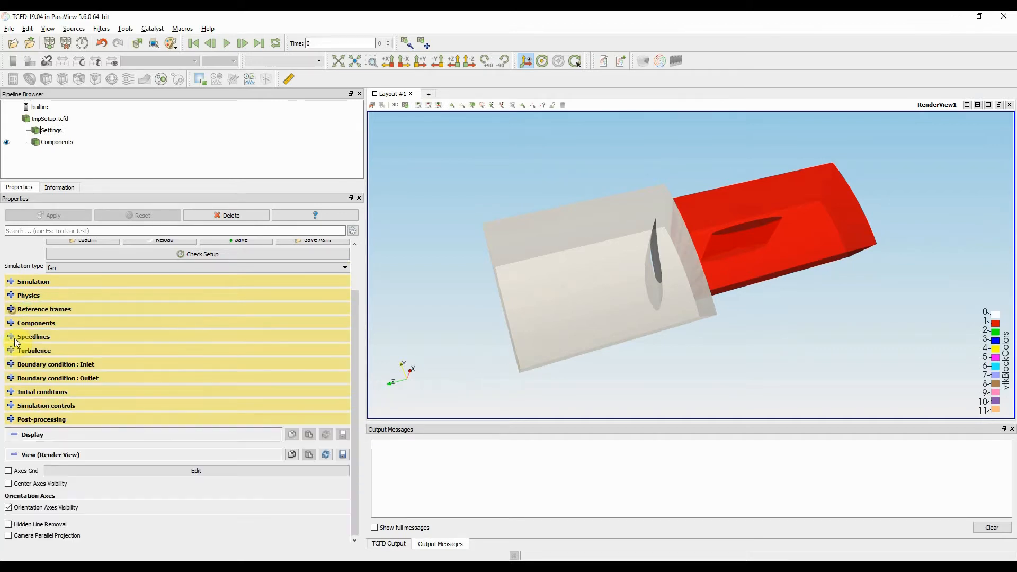
- Review the post-processing settings, including the stream path and efficiency probes
left_click(13, 420)
scroll(41, 503, "down", 10)
scroll(34, 456, "up", 5)
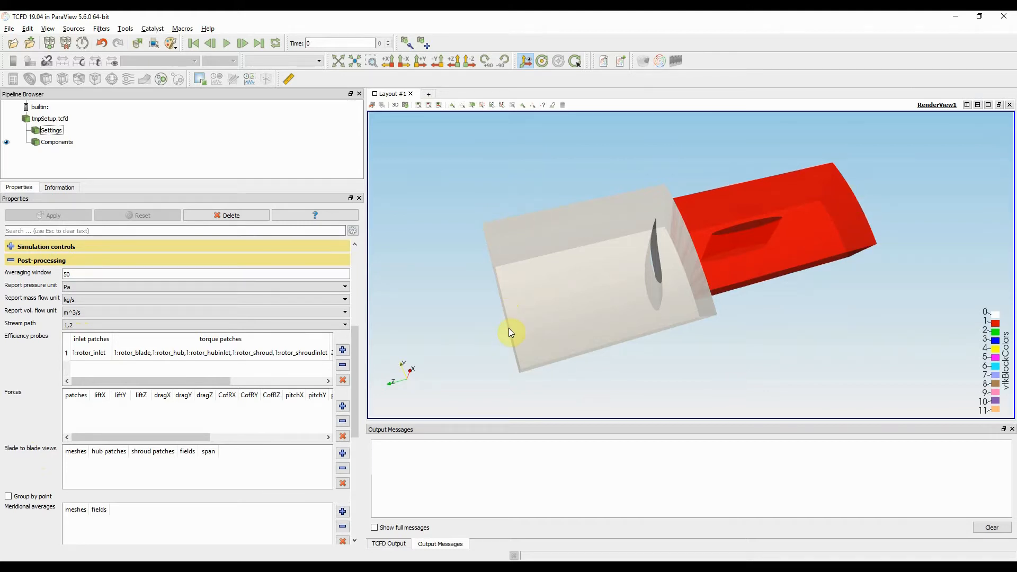
scroll(16, 371, "up", 2)
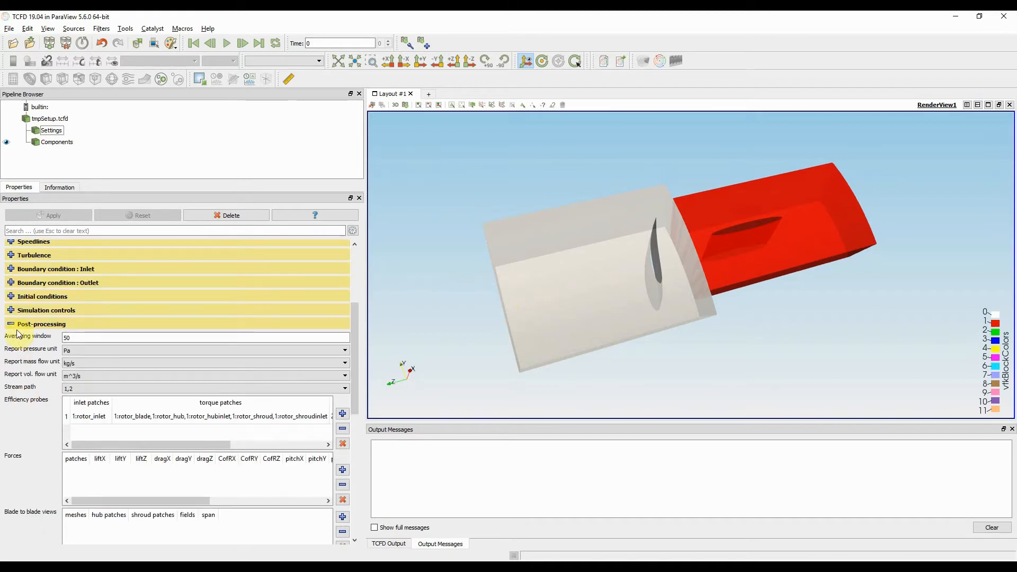
left_click(16, 325)
scroll(15, 339, "up", 3)
- Add a TCFD manager to the setup's Settings and set its case directory name to tmpSimulation
left_click(51, 130)
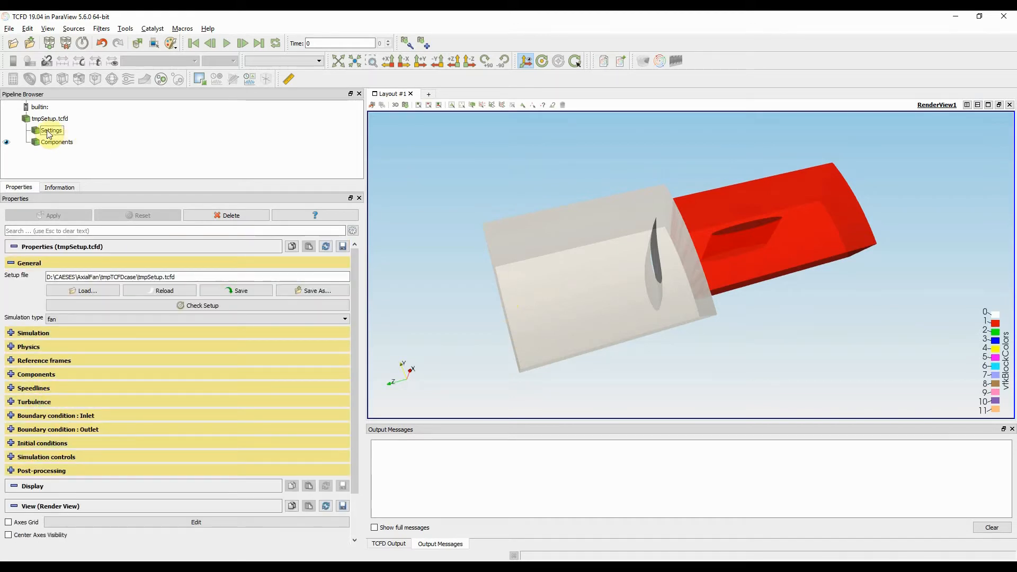
left_click(659, 59)
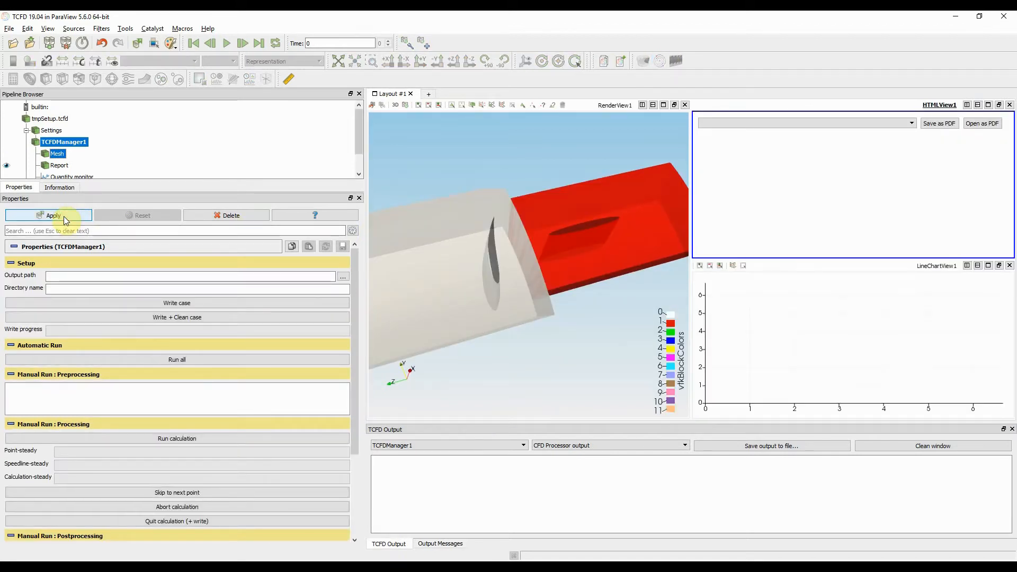
left_click(53, 215)
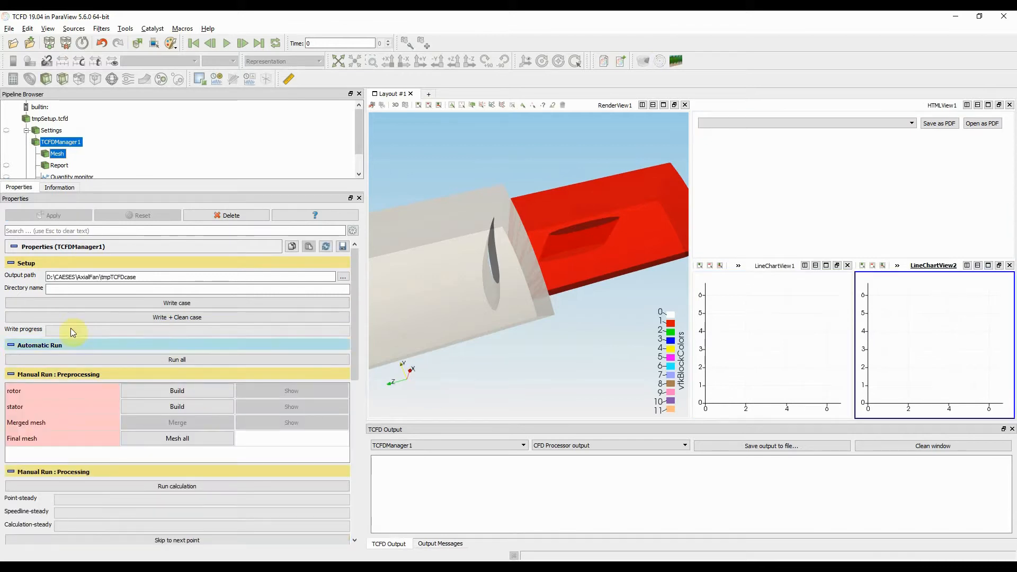
left_click(76, 290)
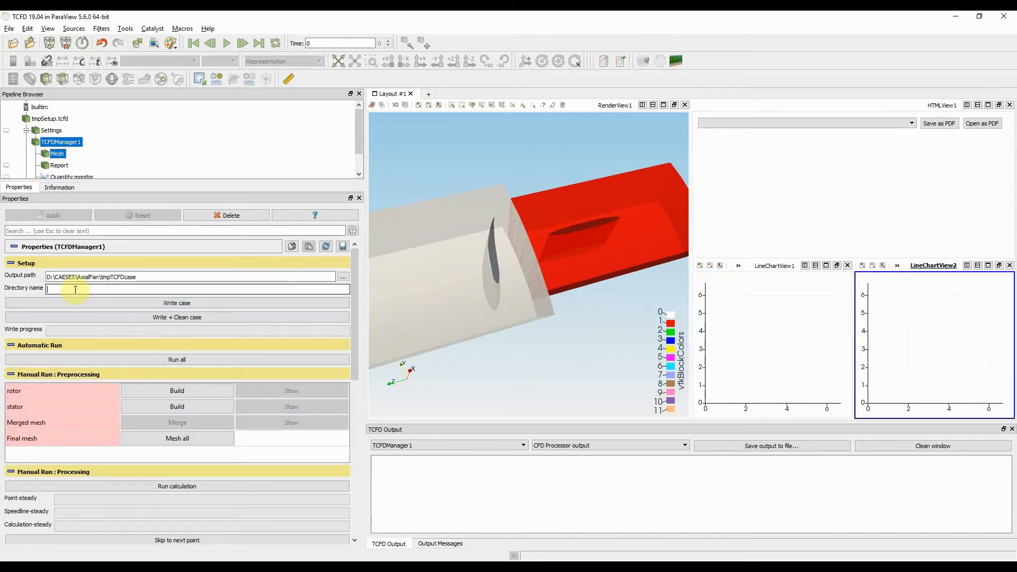
type("tmpSimulat")
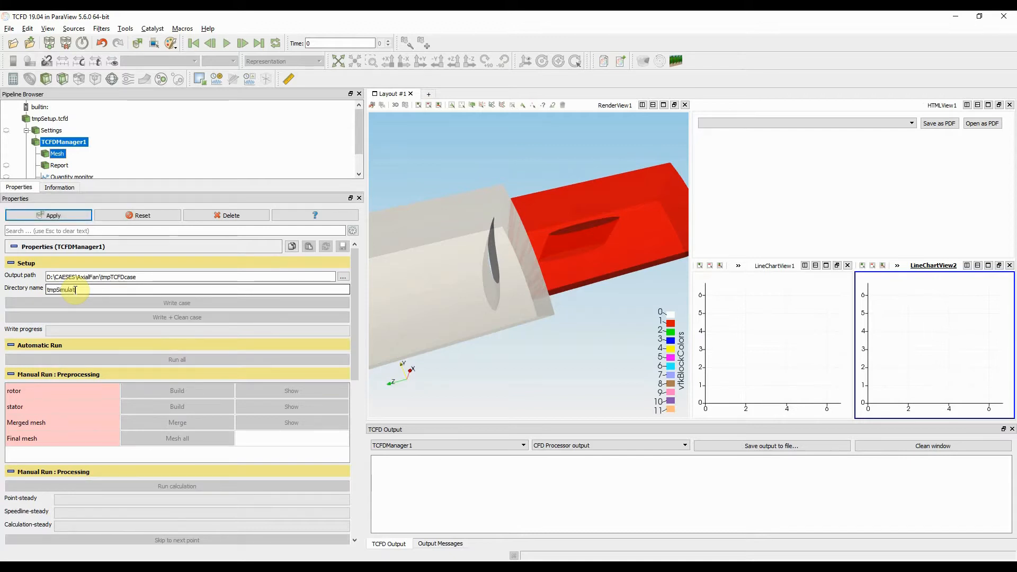
type("ion")
left_click(77, 216)
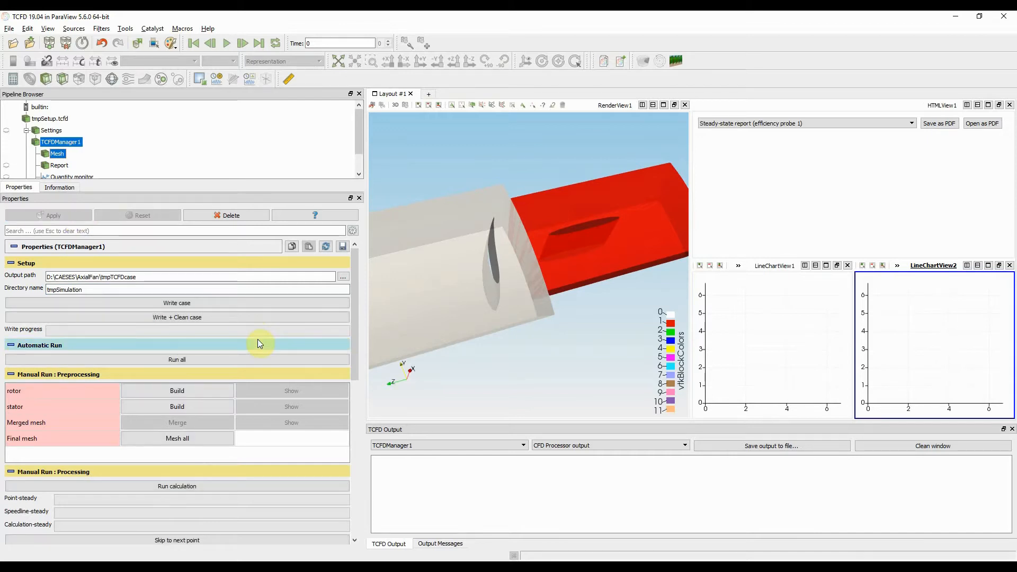
- Write the tmpSimulation case and run the complete automatic workflow of meshing, calculation and postprocessing
left_click(196, 307)
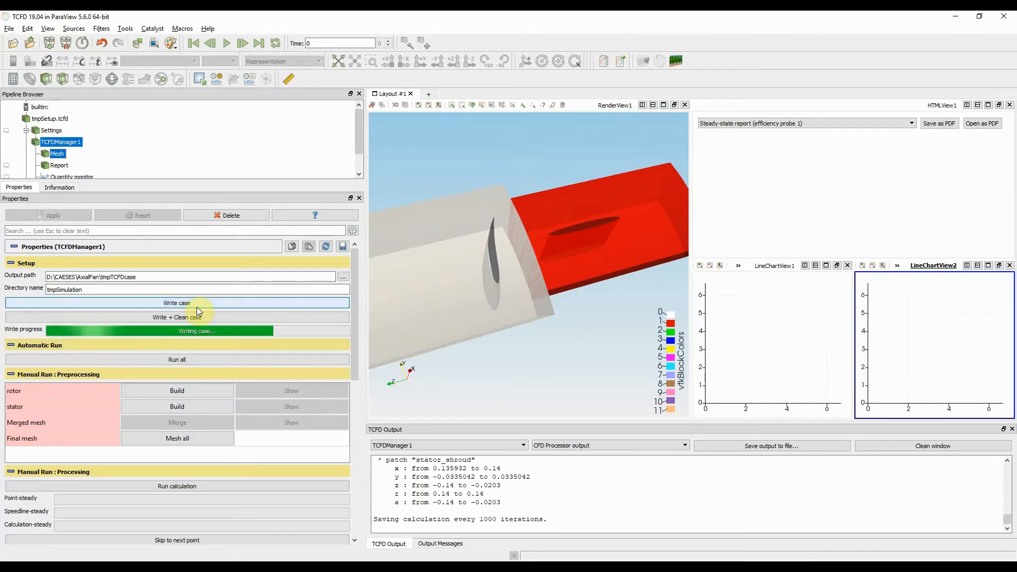
left_click(232, 358)
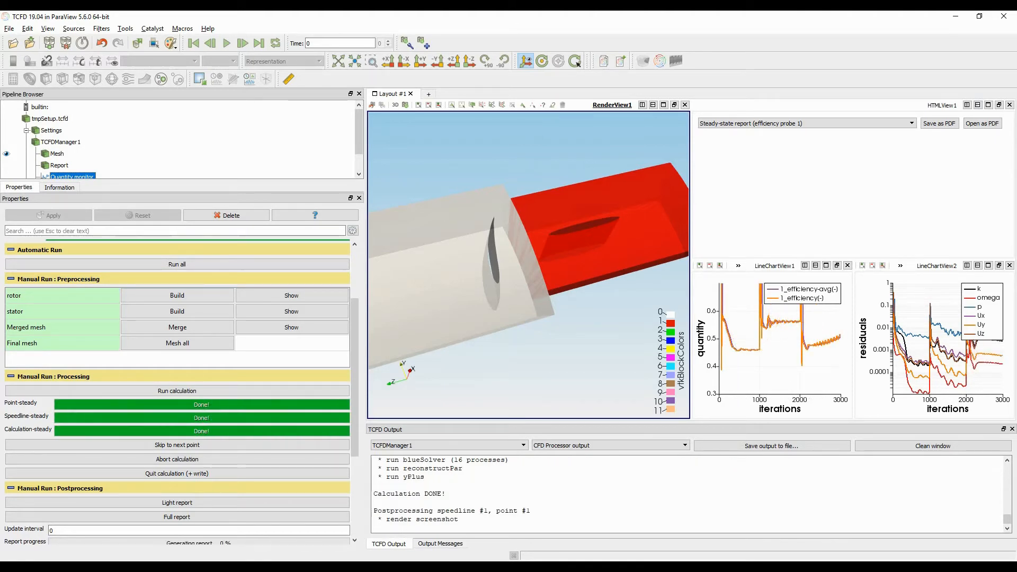
scroll(352, 415, "down", 2)
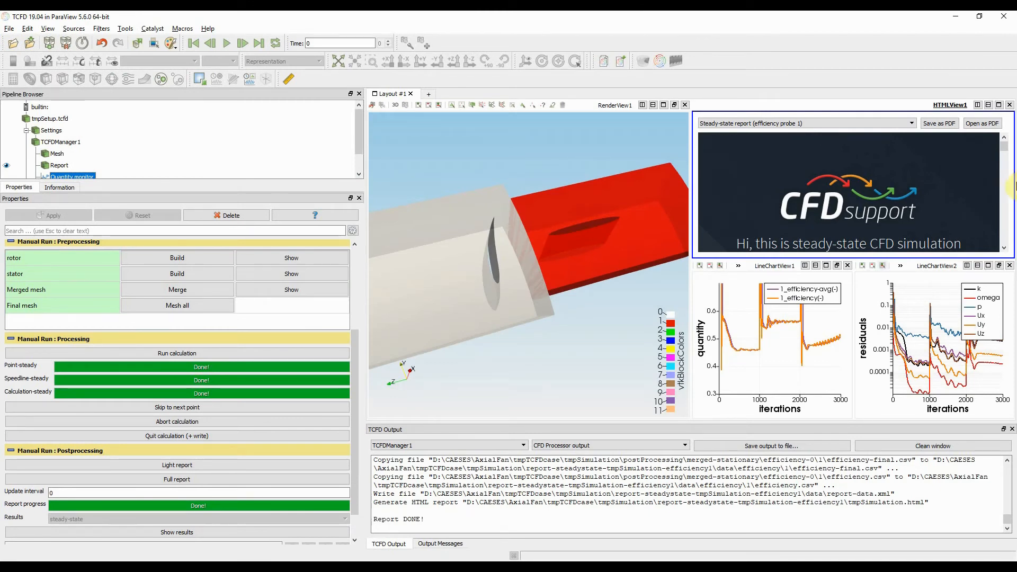
- Maximize the steady-state report and read through its residuals, efficiency, torque, axial force and total pressure sections
left_click(998, 104)
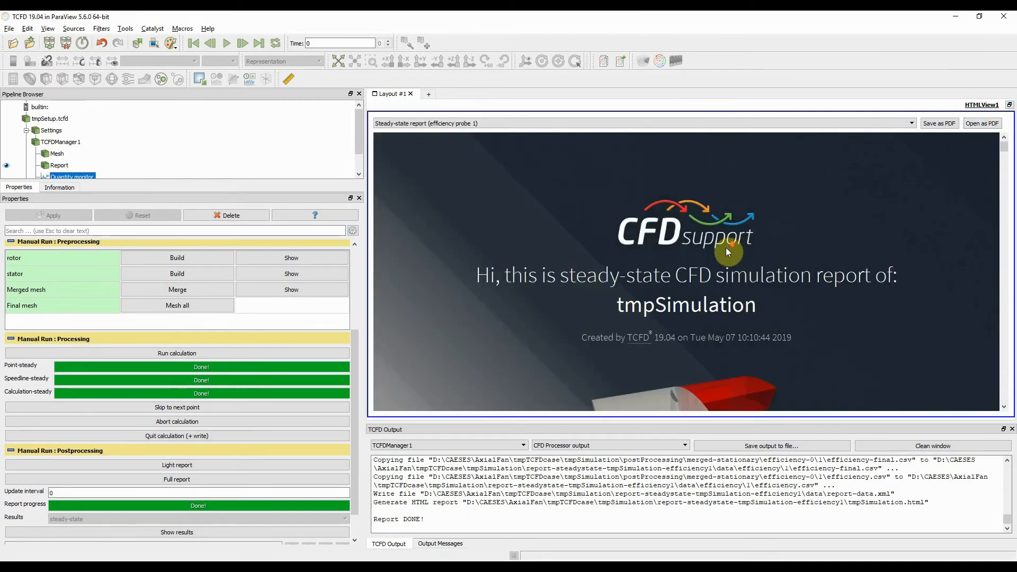
scroll(729, 250, "down", 6)
scroll(728, 252, "down", 8)
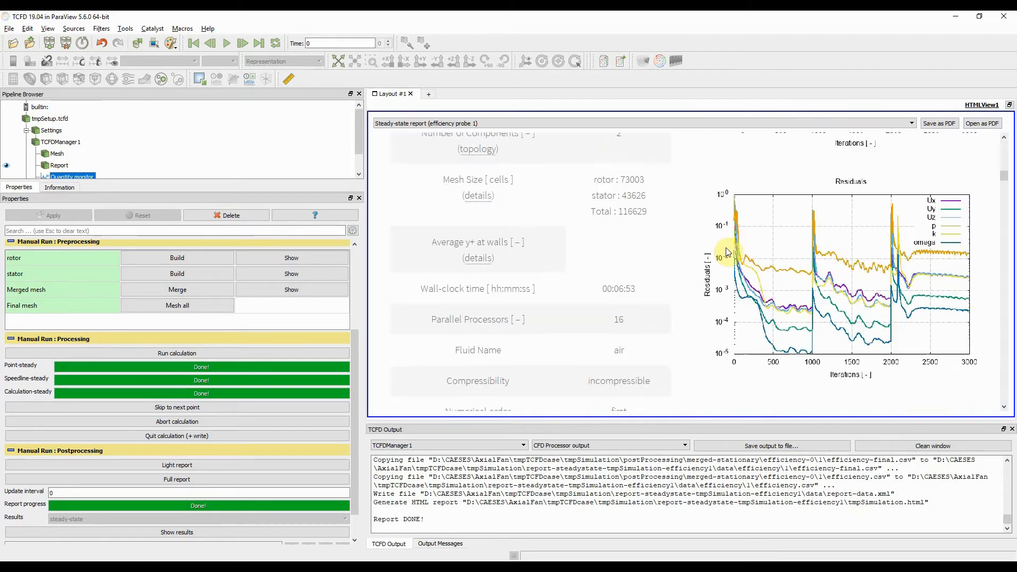
scroll(728, 252, "down", 8)
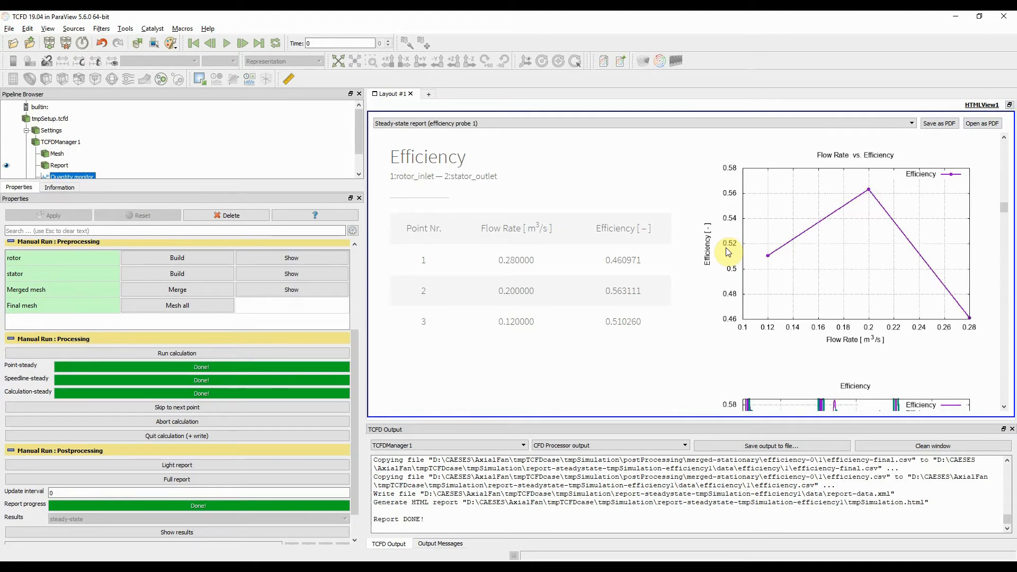
scroll(677, 294, "down", 6)
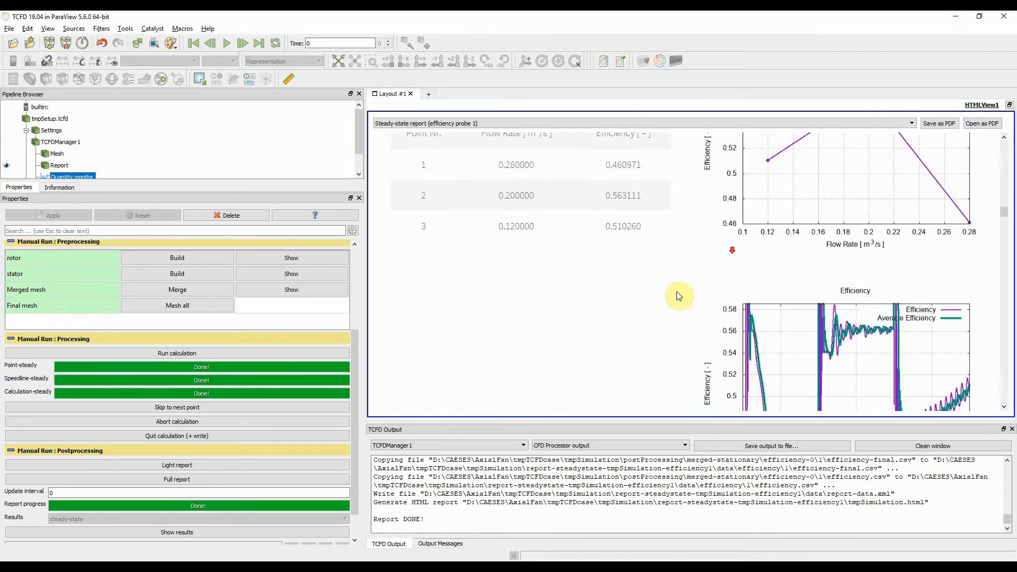
scroll(676, 292, "down", 5)
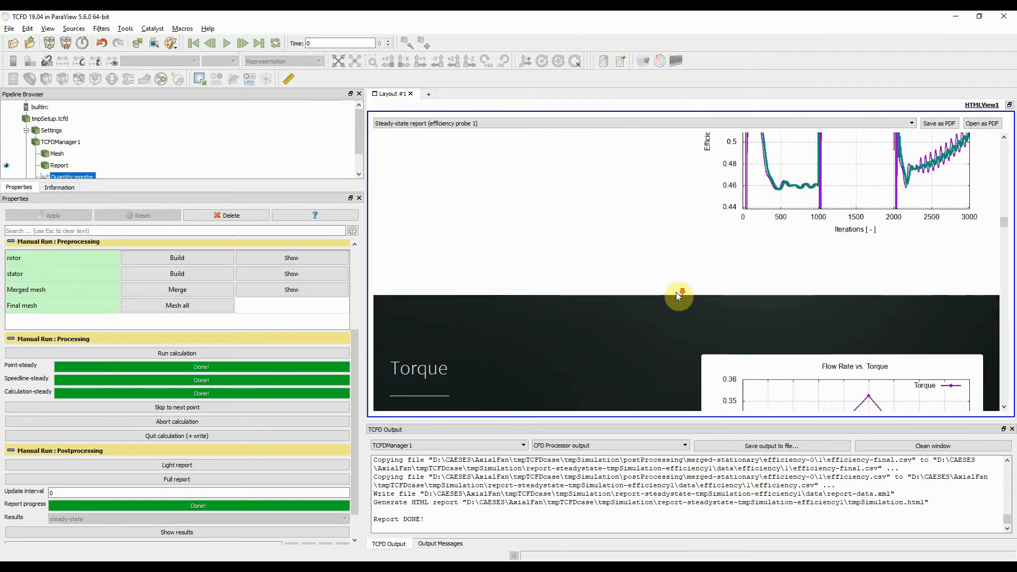
scroll(676, 291, "down", 6)
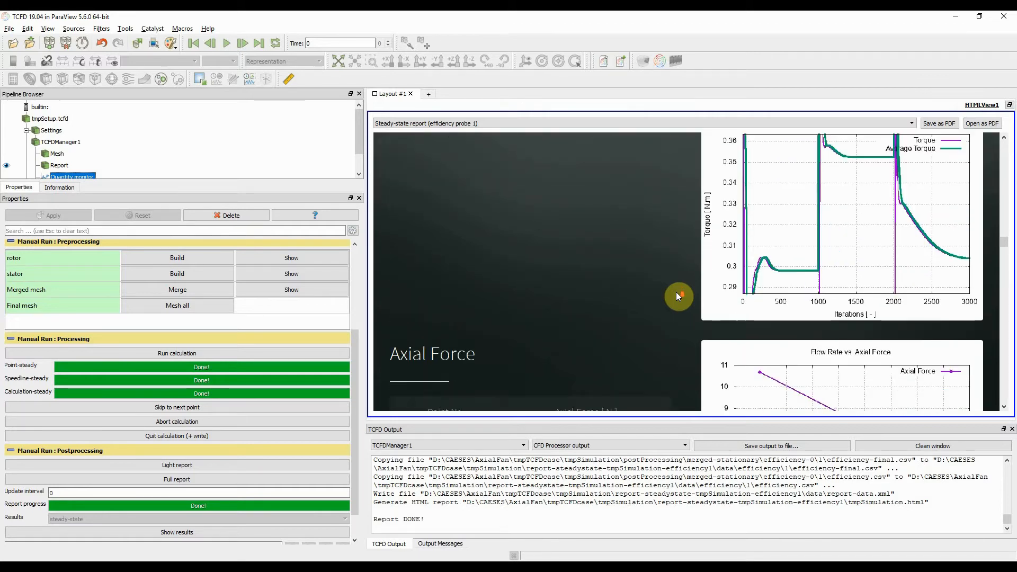
scroll(676, 292, "down", 6)
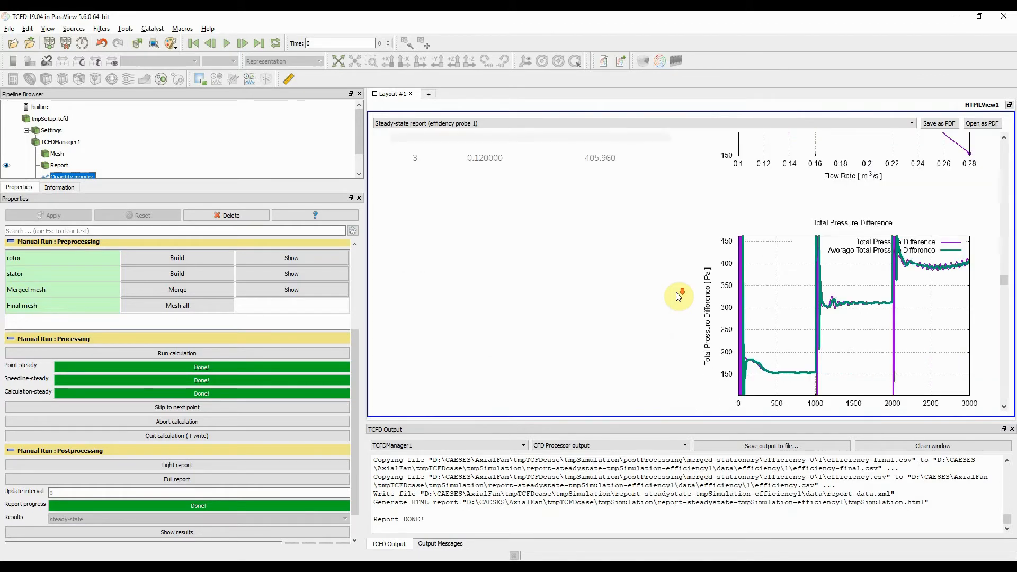
scroll(677, 293, "down", 4)
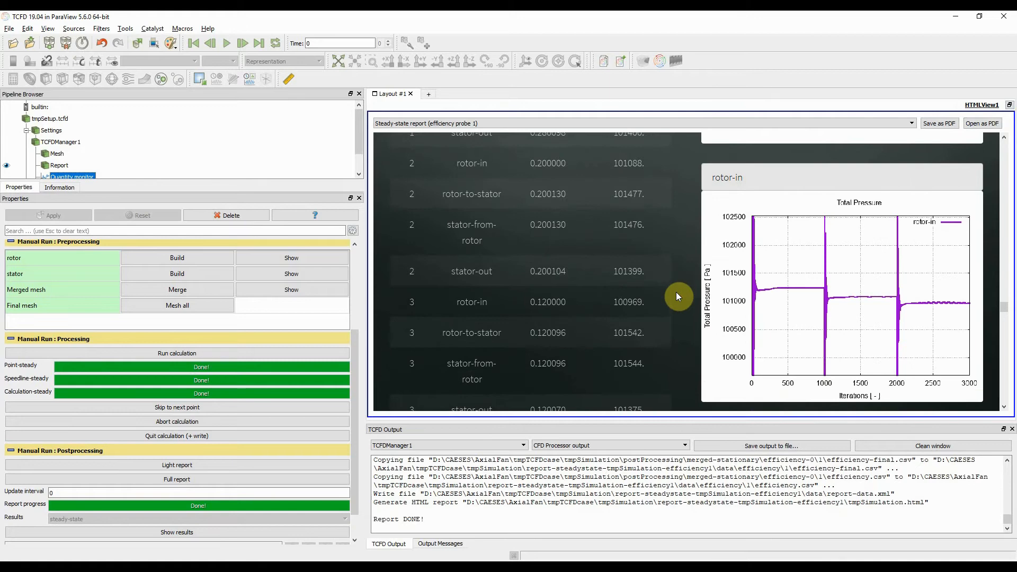
- Switch to FreeCommander and open tmpSetup.tcfd in Notepad++ to inspect its parameters
left_click(954, 22)
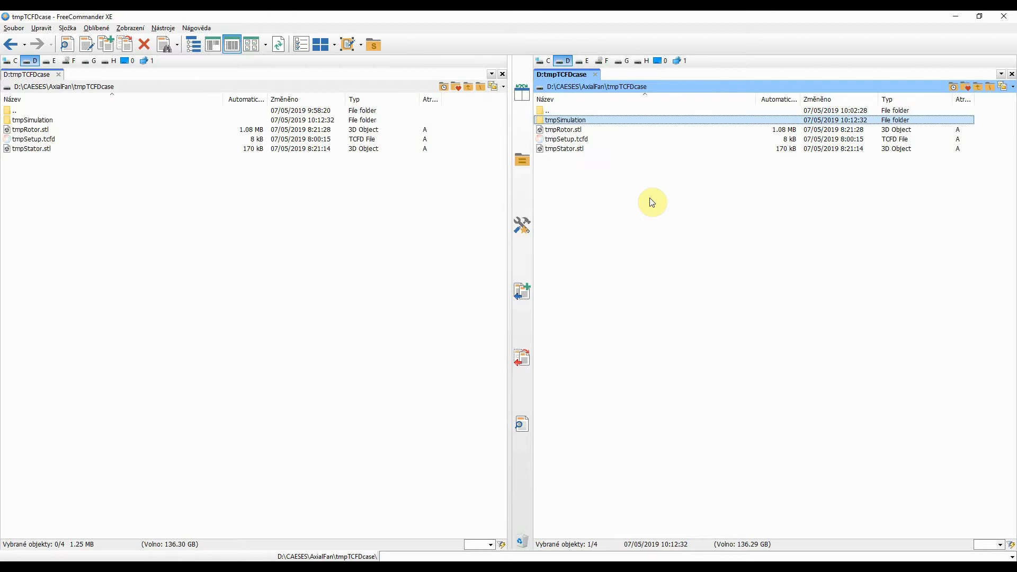
left_click(591, 139)
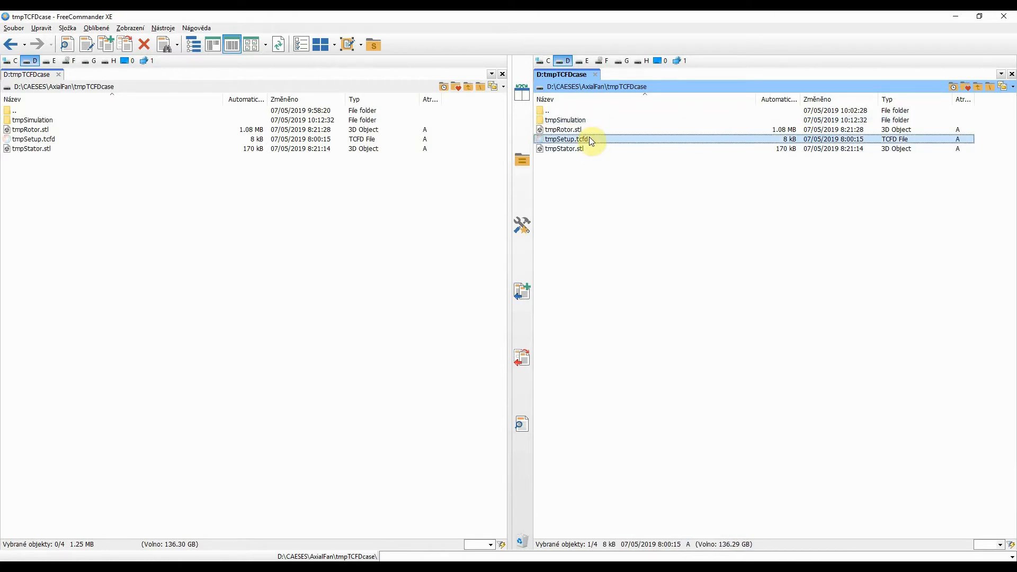
double_click(589, 138)
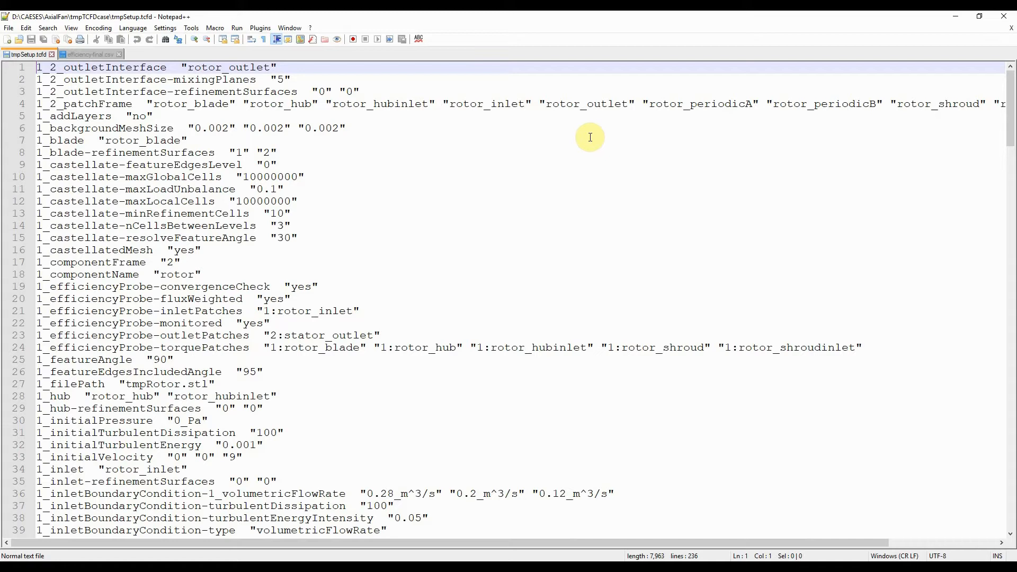
left_click(954, 15)
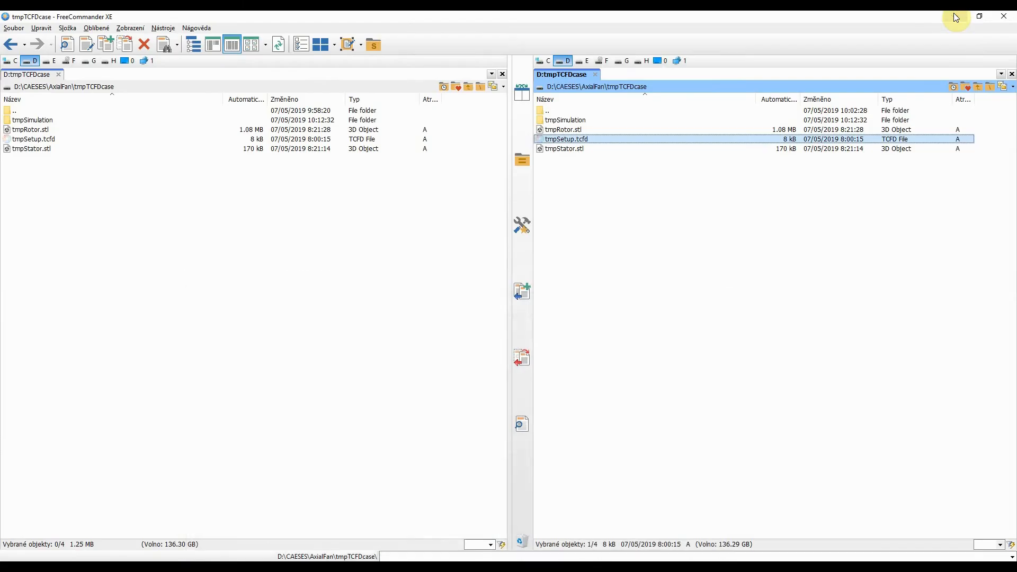
- Open efficiency-final.csv from tmpSimulation\postProcessing\efficiency-0\0 in Notepad++ and examine its efficiency and mass flow columns
double_click(601, 119)
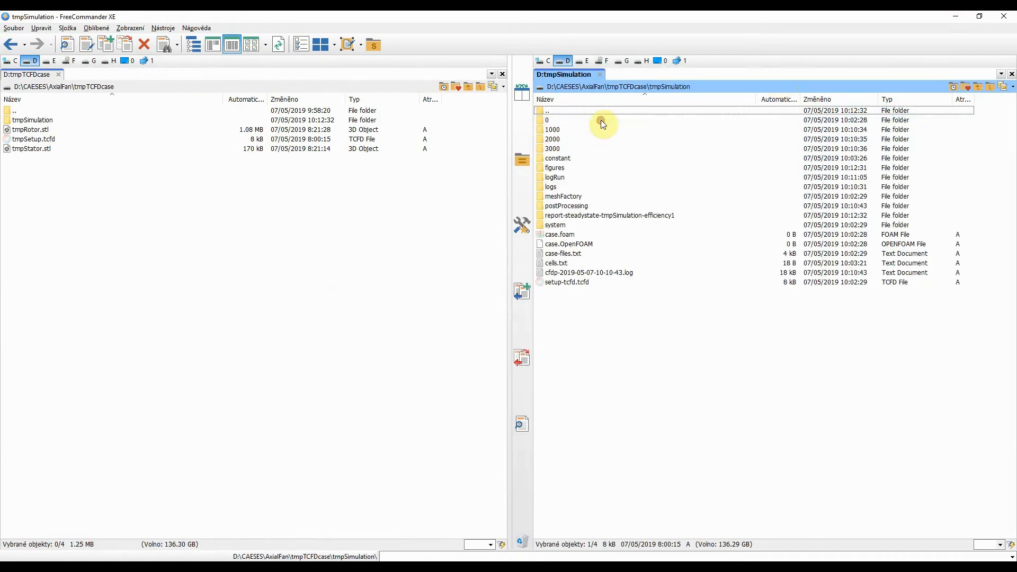
double_click(583, 206)
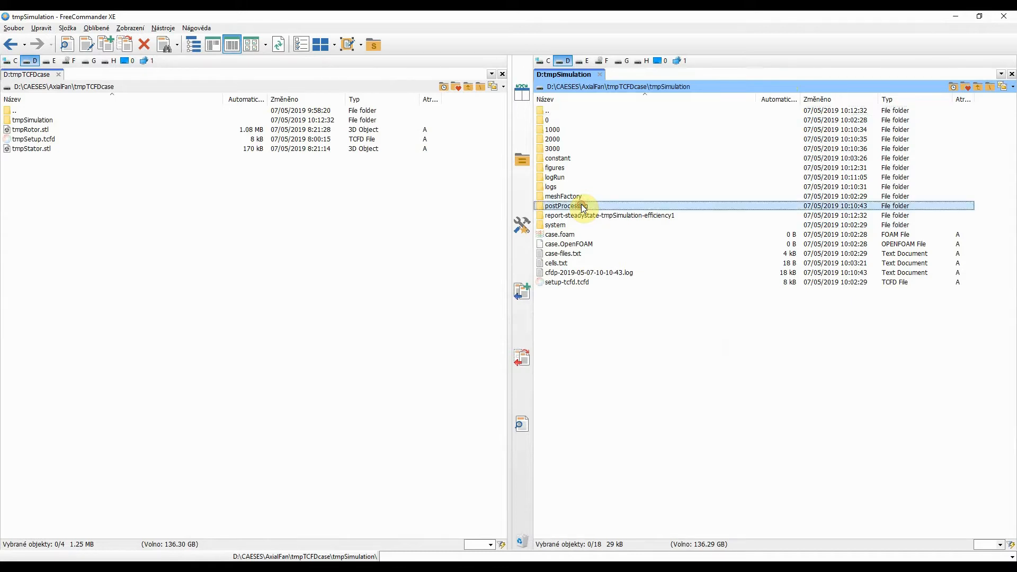
double_click(577, 119)
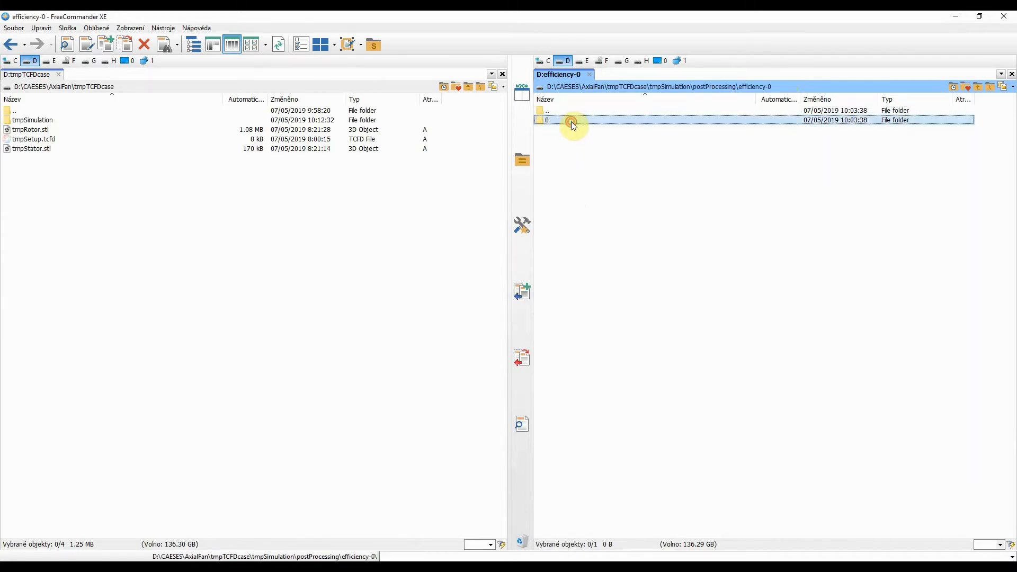
double_click(570, 121)
left_click(576, 130)
key("F4")
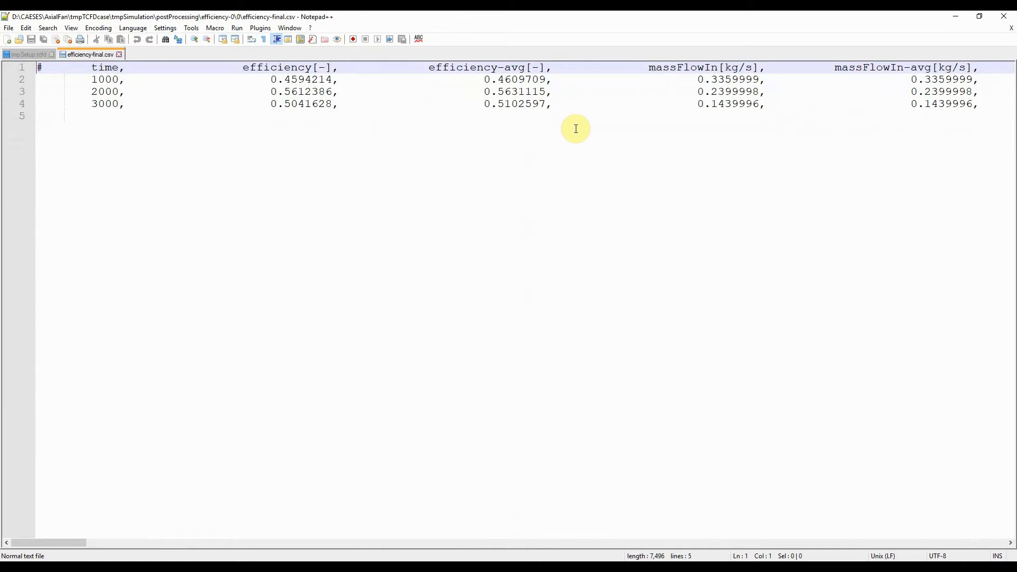
left_click_drag(70, 542, 42, 546)
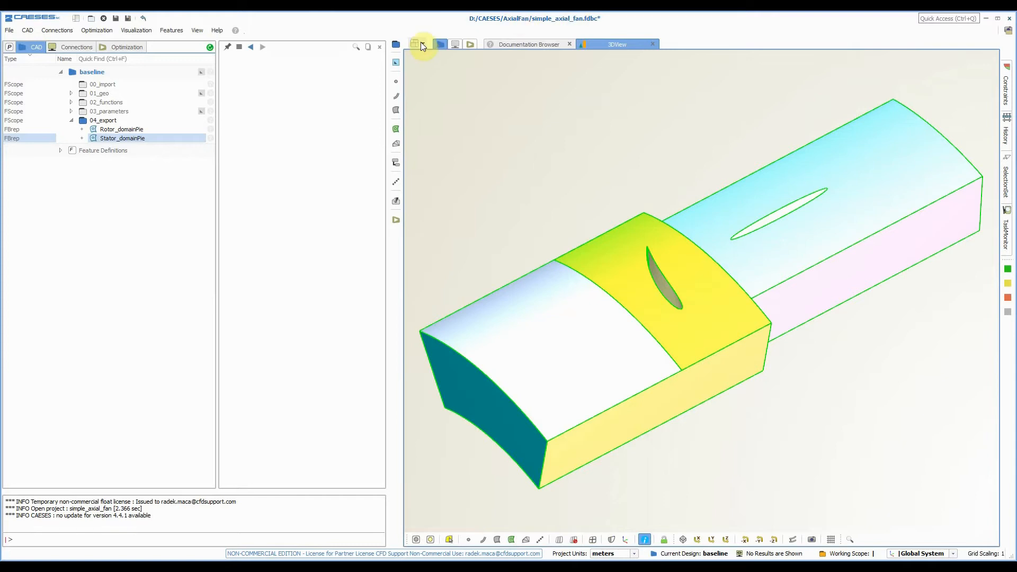
- In CAESES, create a new Software Connector and add Rotor_domainPie and Stator_domainPie as input geometry
left_click(422, 45)
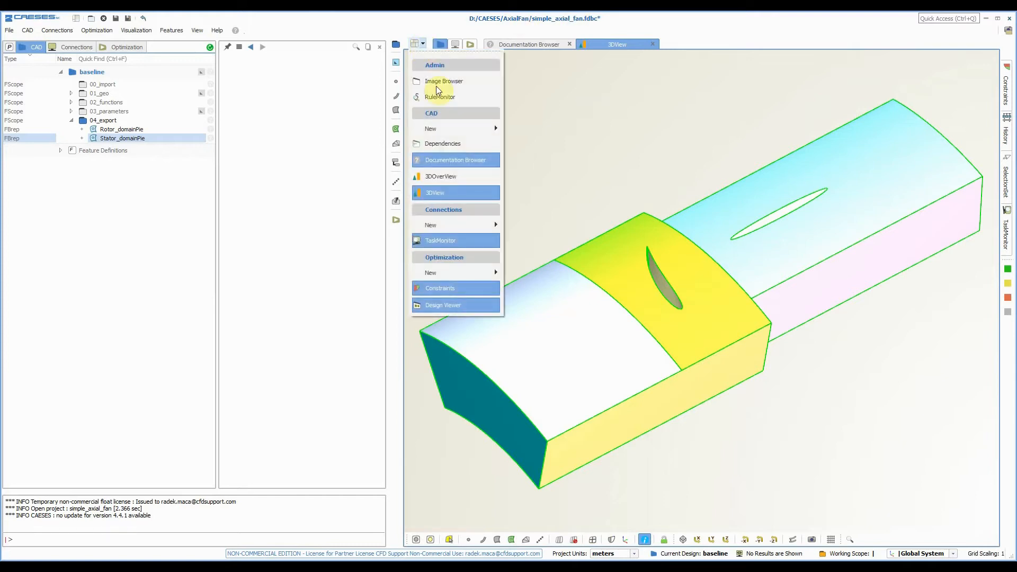
mouse_move(452, 229)
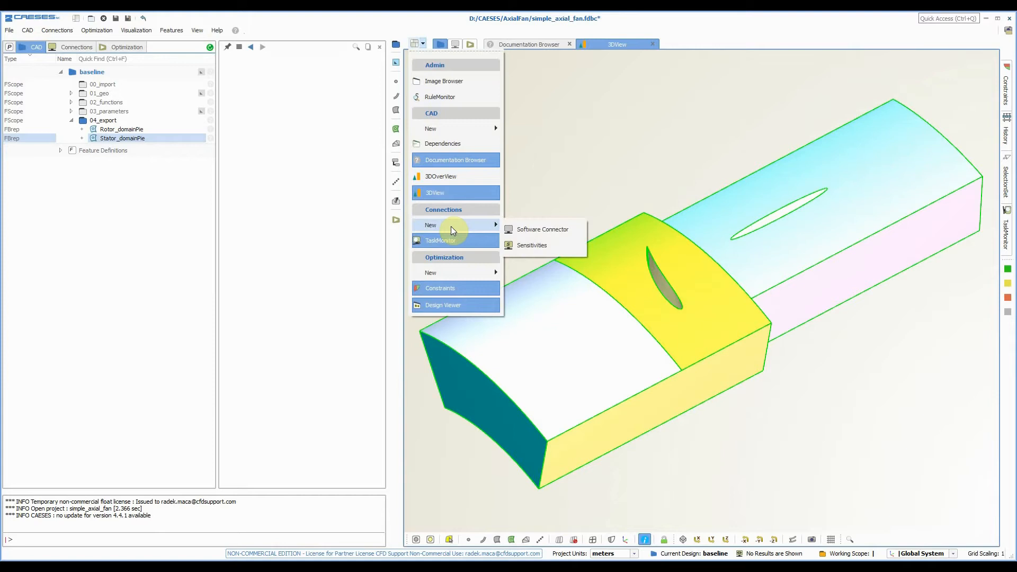
left_click(573, 234)
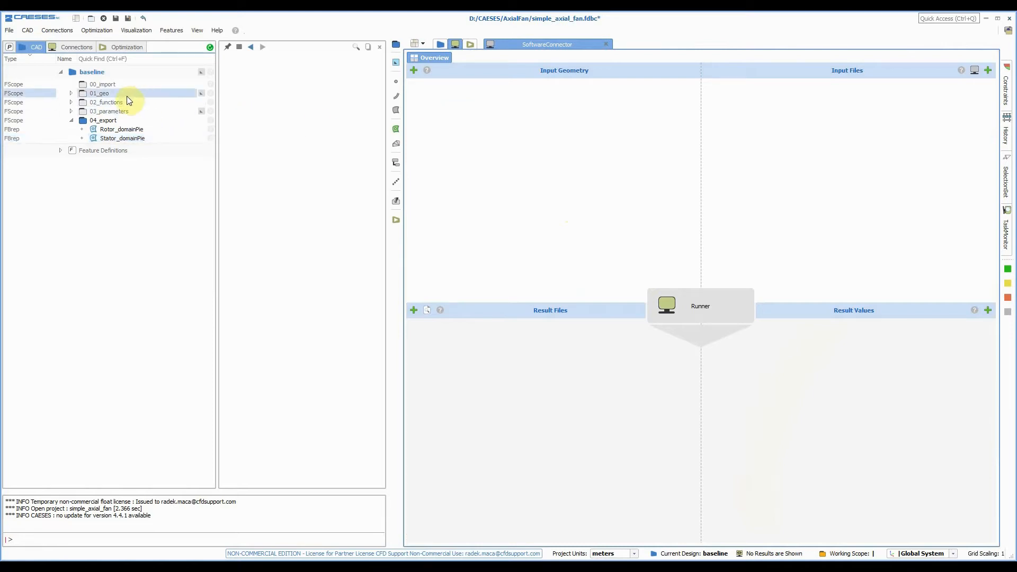
left_click_drag(120, 131, 617, 201)
left_click_drag(127, 138, 568, 239)
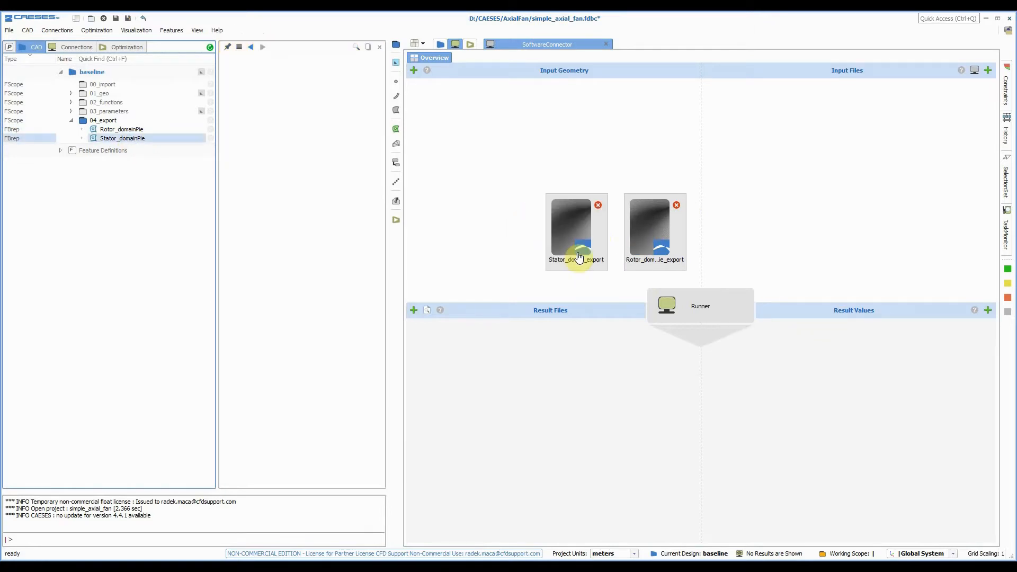
- Set the Stator_domainPie export's file name to stator.stl and its export type to MultiBodySTL
left_click(566, 238)
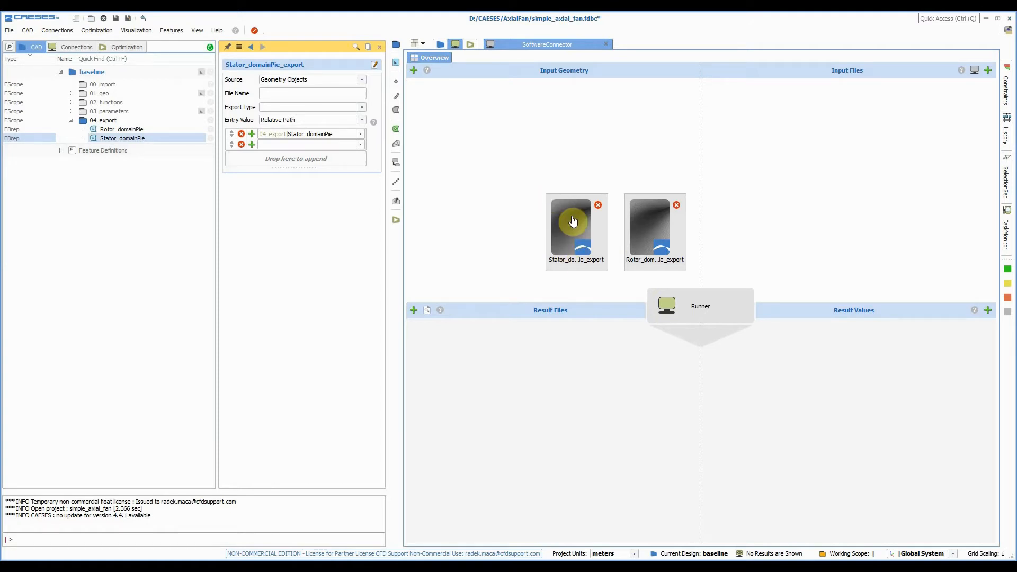
left_click(264, 93)
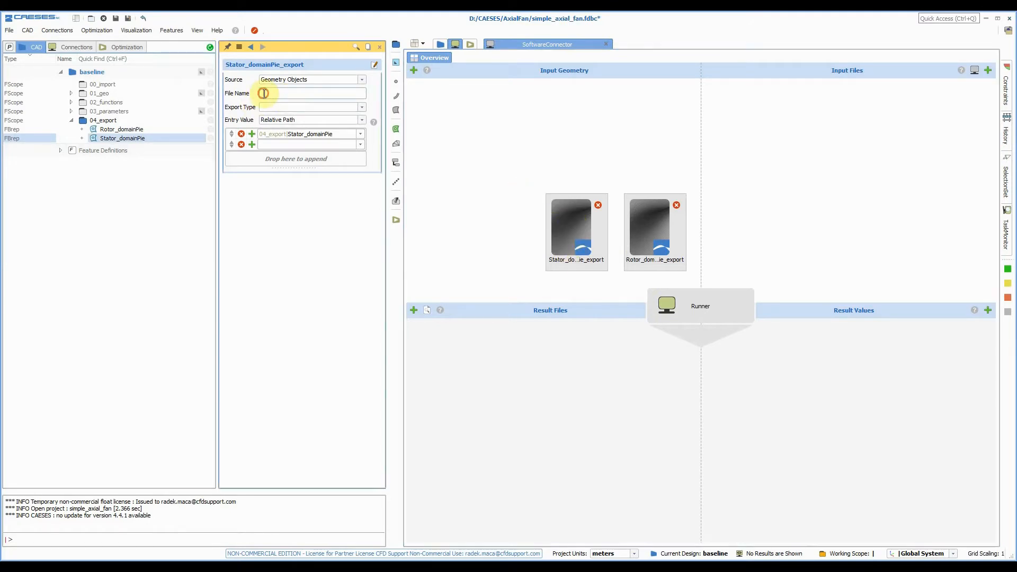
type("stator.stl")
left_click(361, 106)
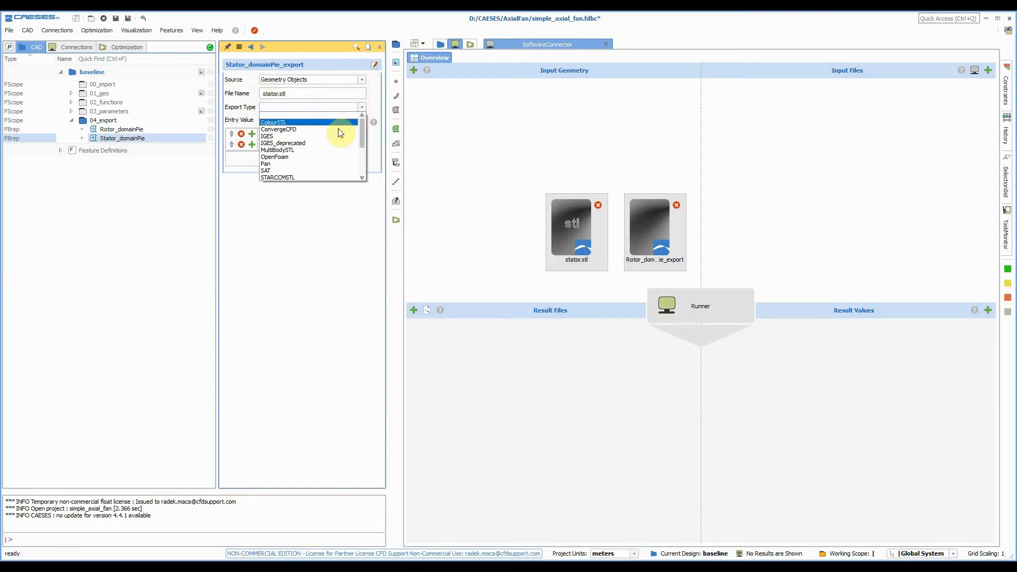
left_click(319, 151)
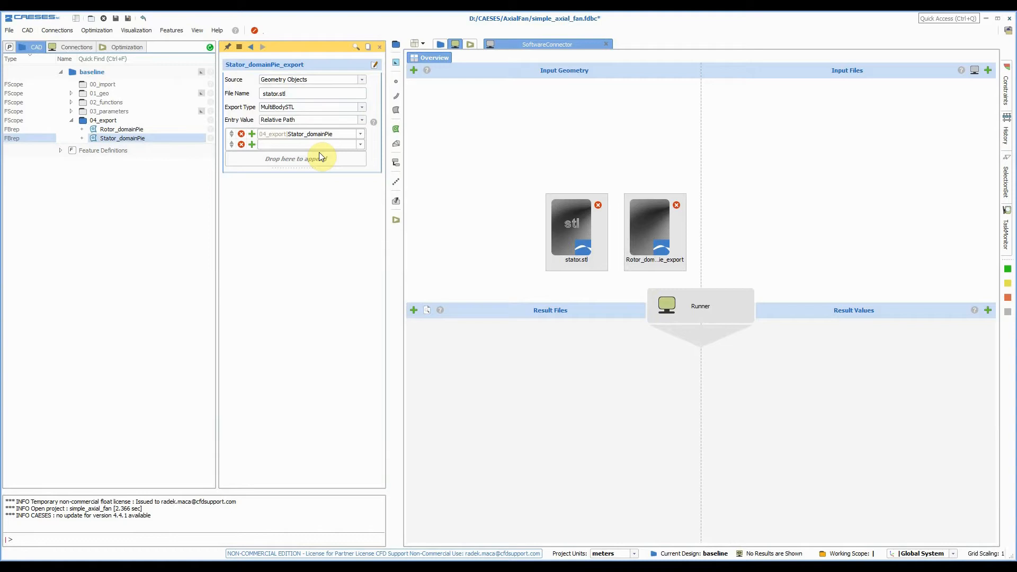
- Set the Rotor_domainPie export's file name to rotot.stl and its export type to MultiBodySTL
left_click(655, 236)
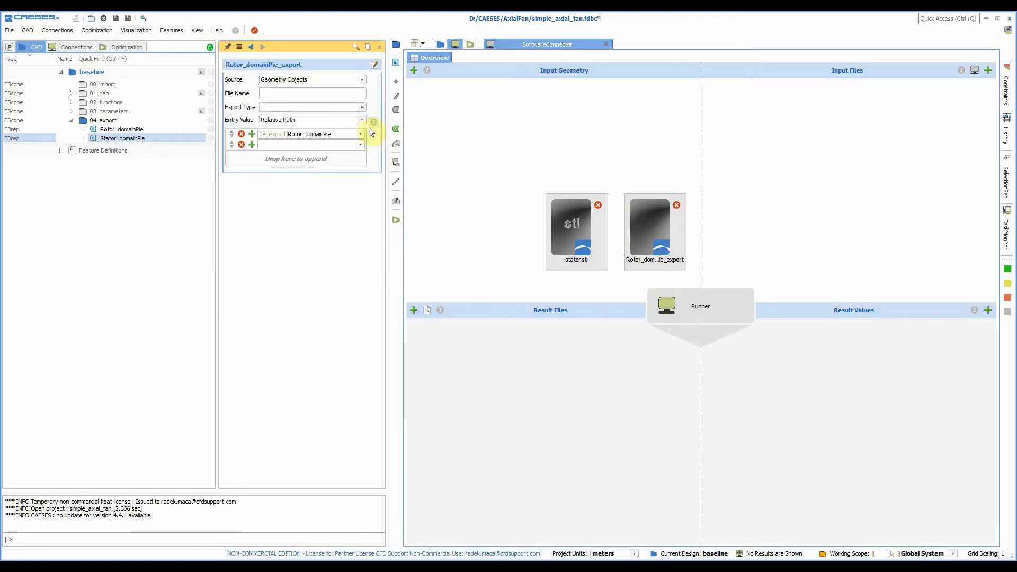
left_click(300, 94)
type("rotor")
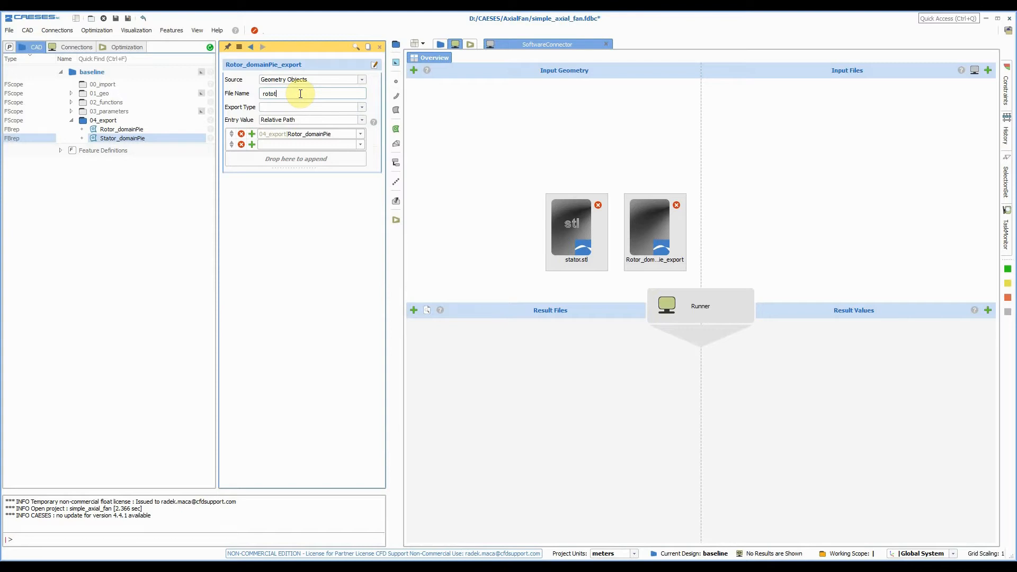
type(".stl")
left_click(358, 110)
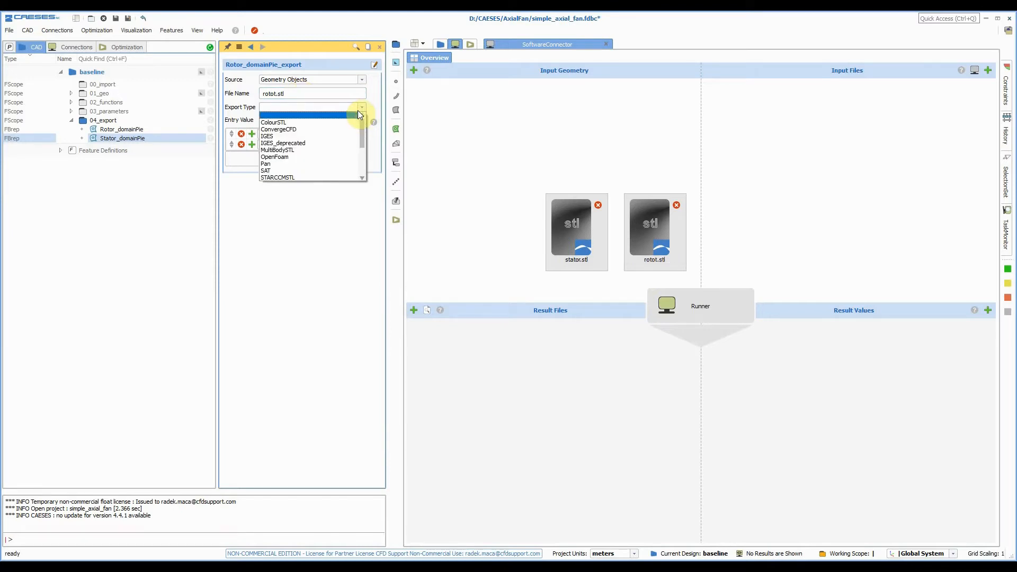
left_click(325, 149)
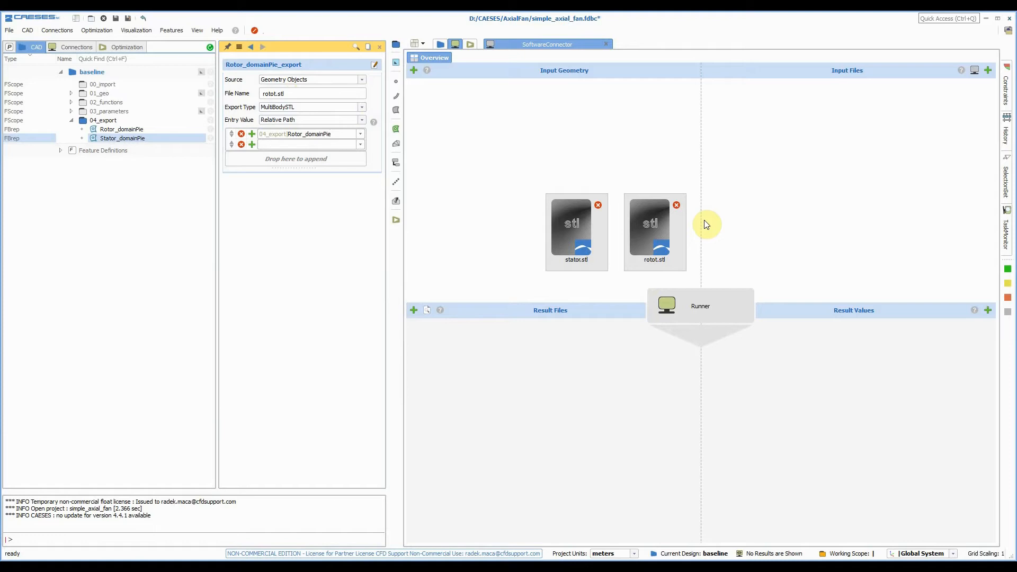
- Add tmpSetup.tcfd from the tmpTCFDcase folder as an input file of the Software Connector
left_click(936, 185)
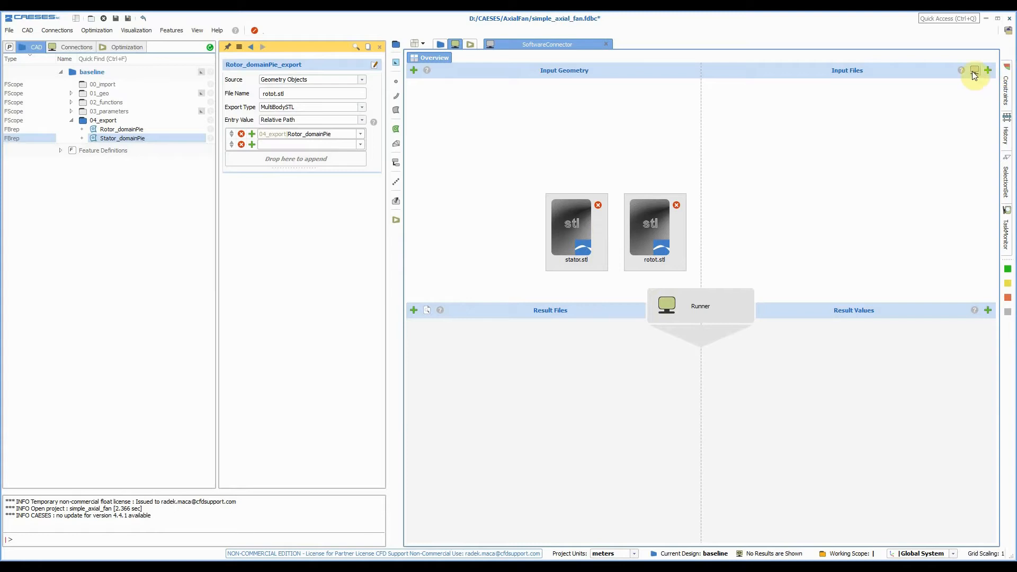
left_click(987, 71)
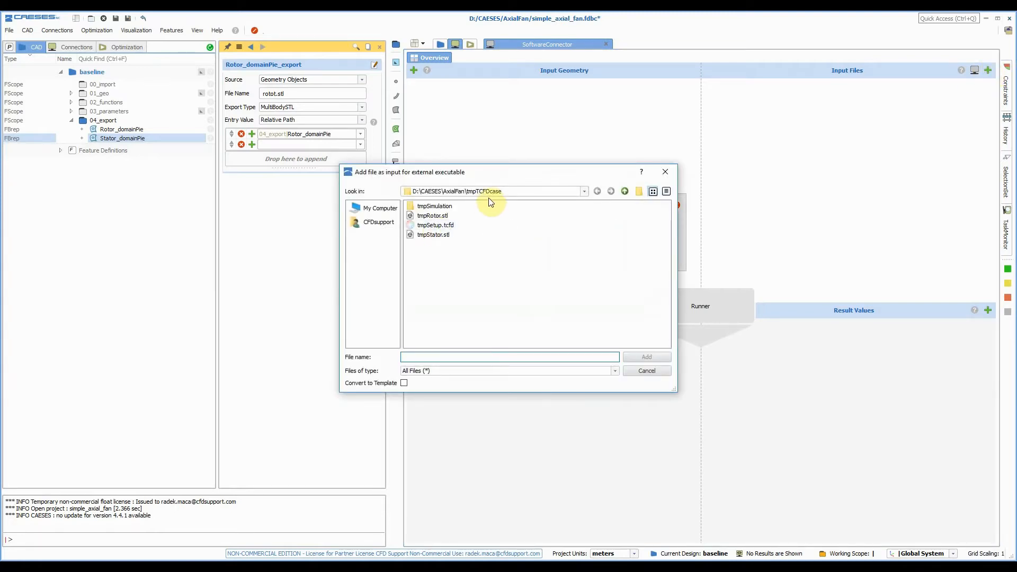
left_click(450, 225)
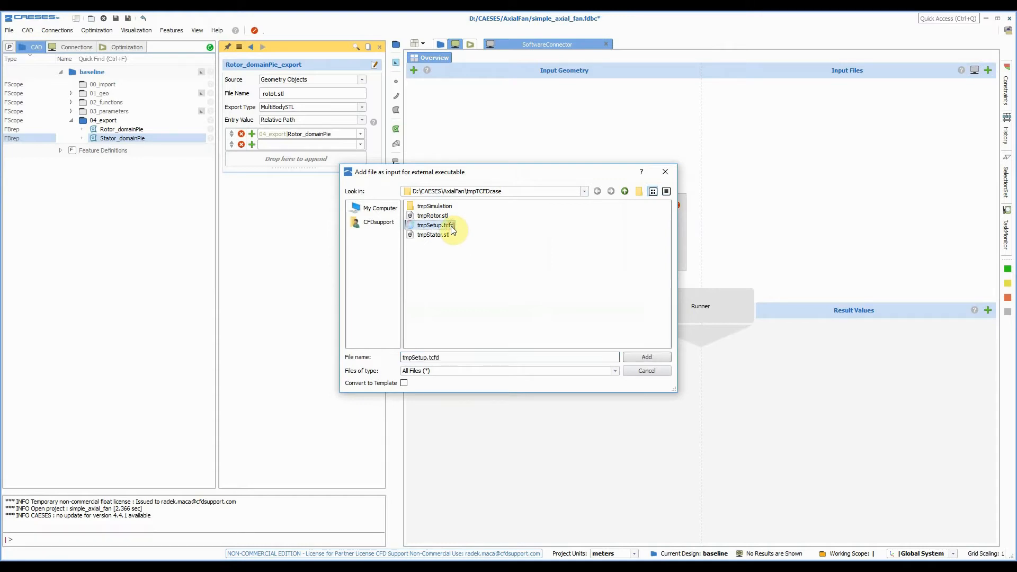
left_click(644, 355)
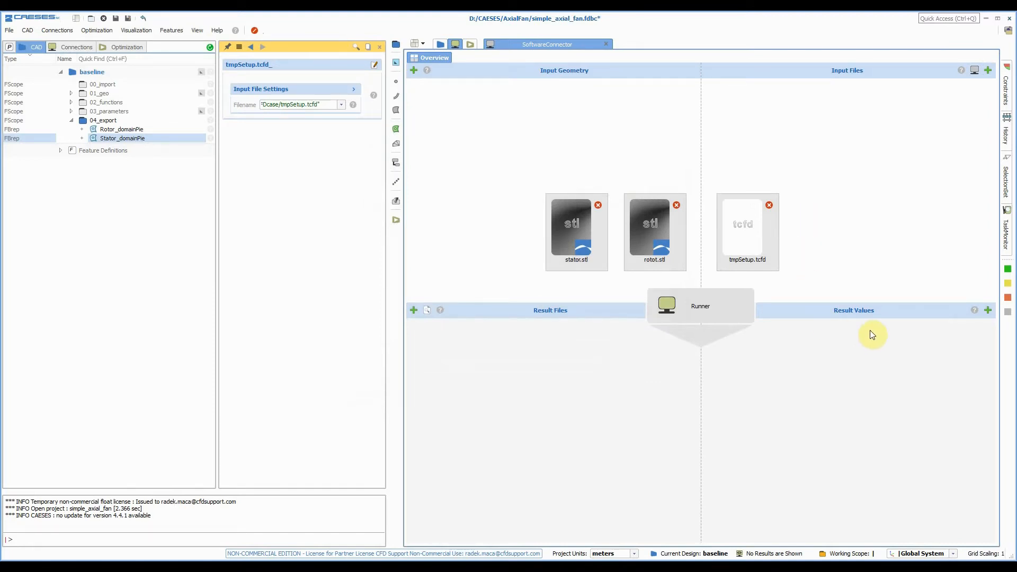
- Add efficiency-final.csv from tmpTCFDcase\tmpSimulation\postProcessing\efficiency-0\0 as the result values template
left_click(987, 310)
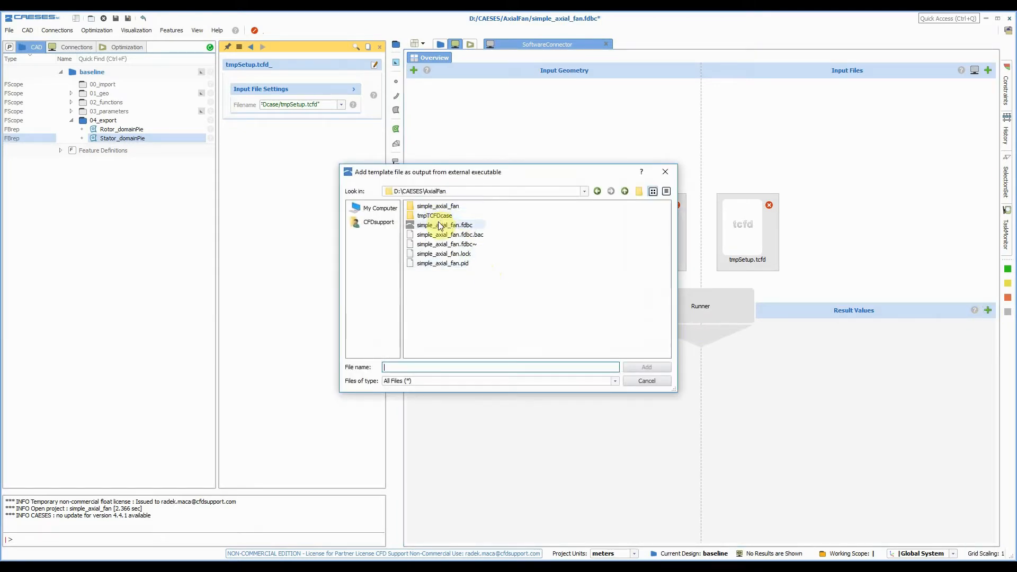
double_click(426, 216)
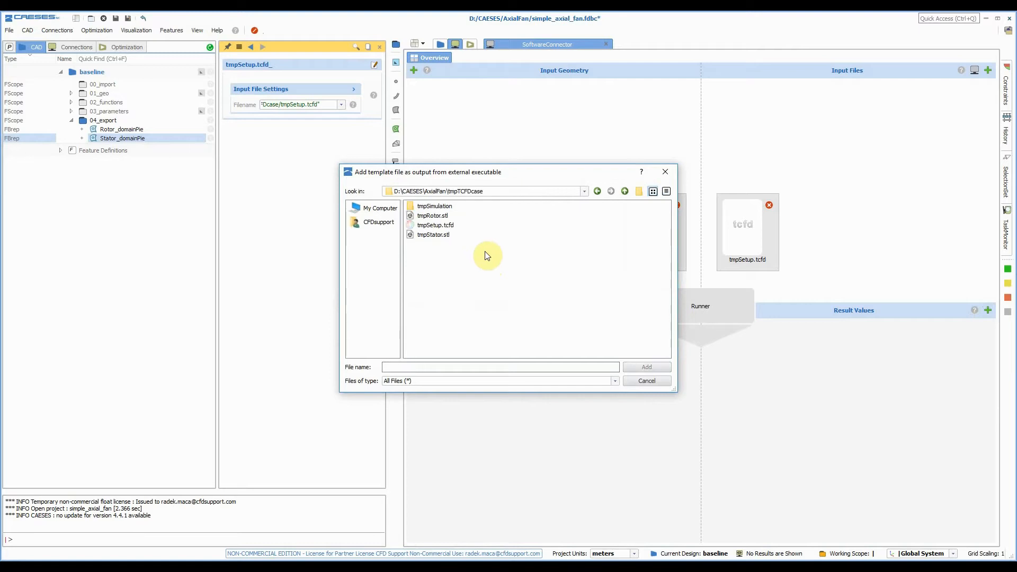
double_click(434, 206)
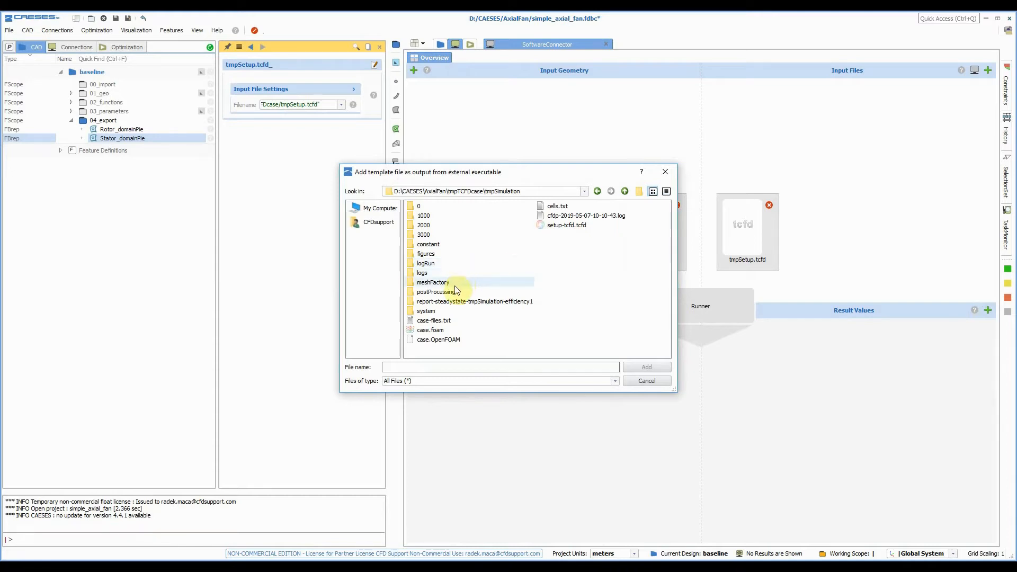
double_click(436, 292)
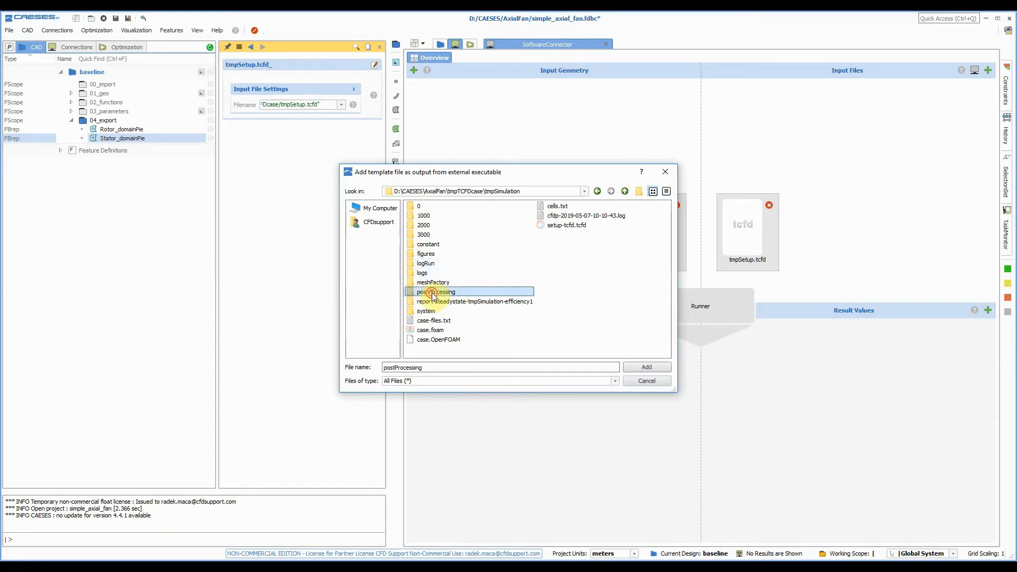
double_click(432, 207)
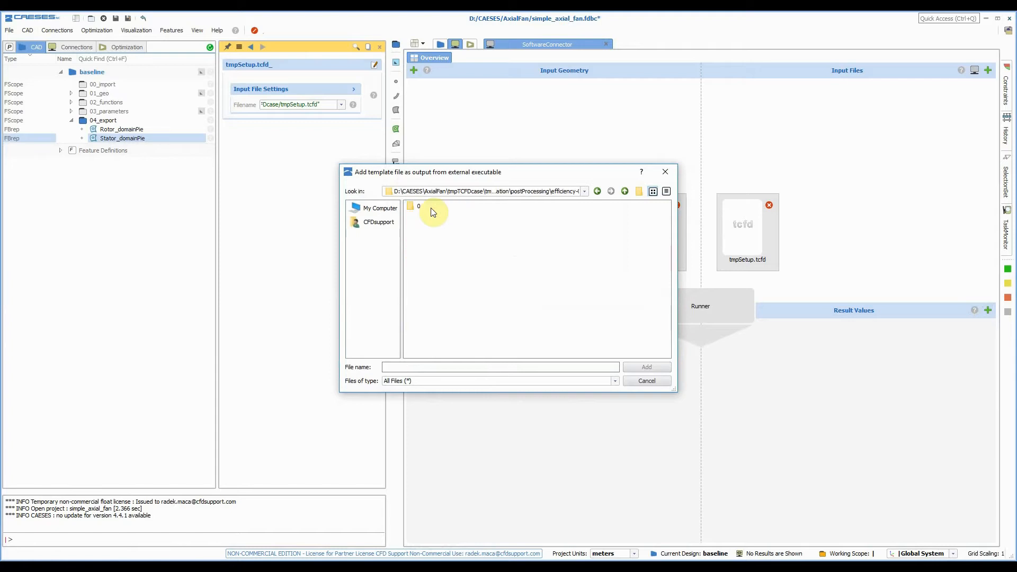
left_click(418, 206)
double_click(418, 207)
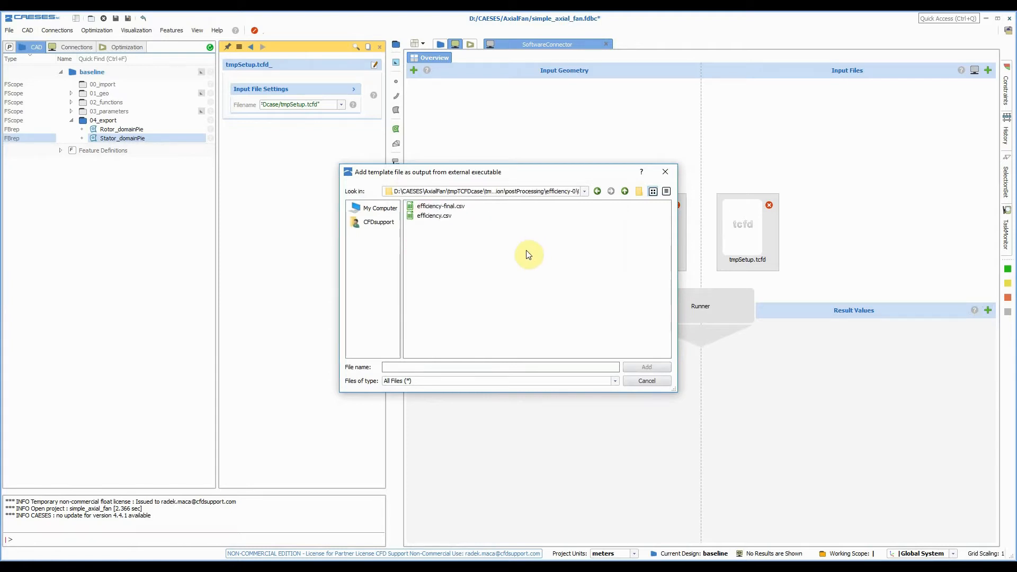
double_click(437, 206)
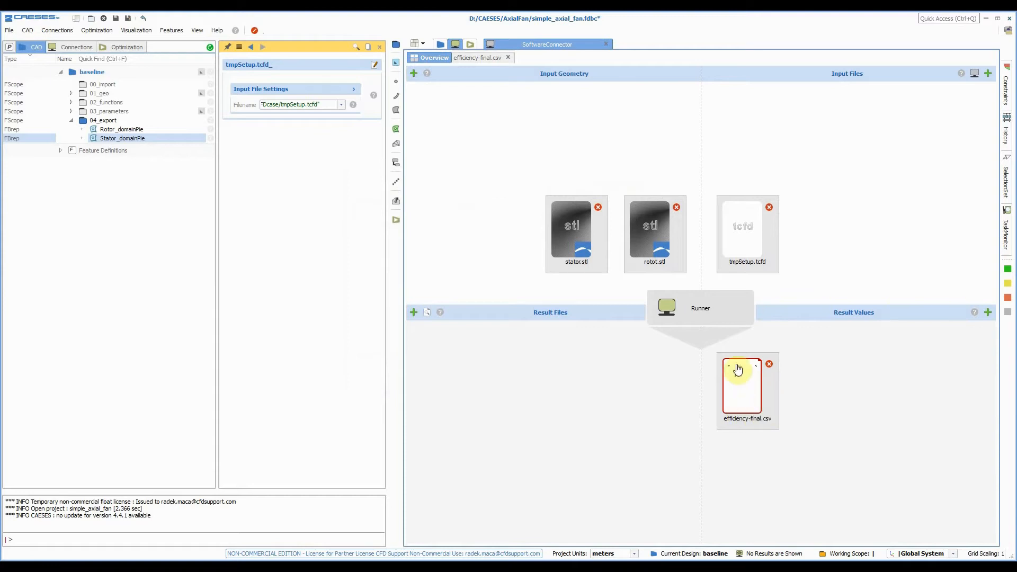
- Open the efficiency-final.csv template, then switch to FreeCommander and browse to tmpTCFDcase\tmpSimulation\postProcessing\efficiency-0\0
double_click(751, 402)
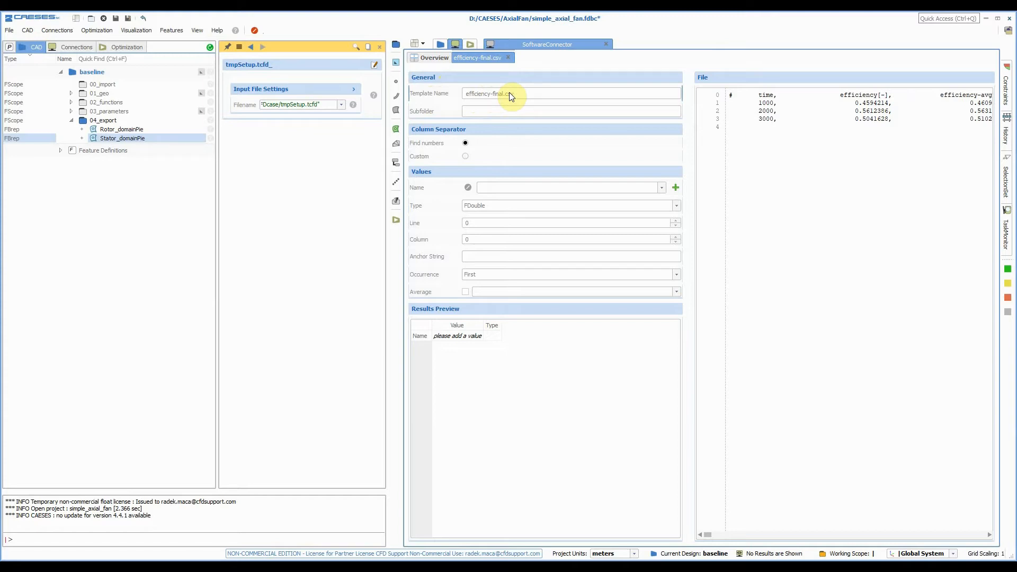
left_click(497, 109)
left_click(273, 567)
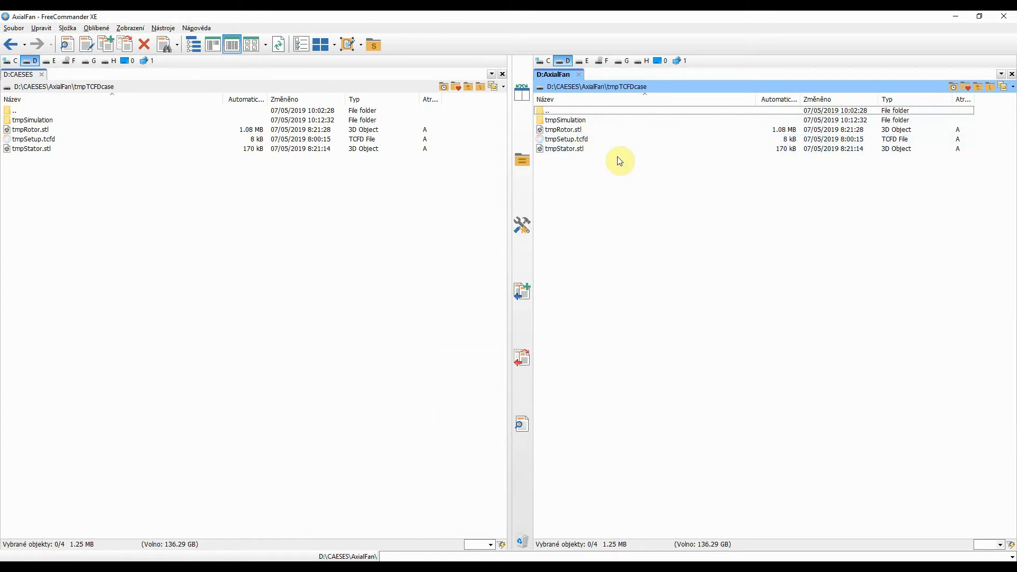
double_click(576, 124)
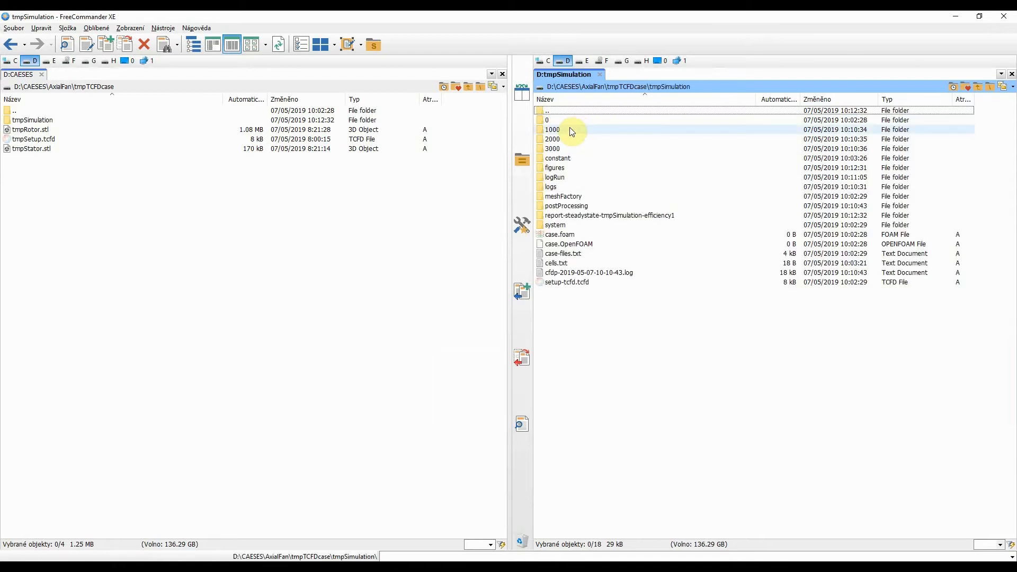
double_click(566, 206)
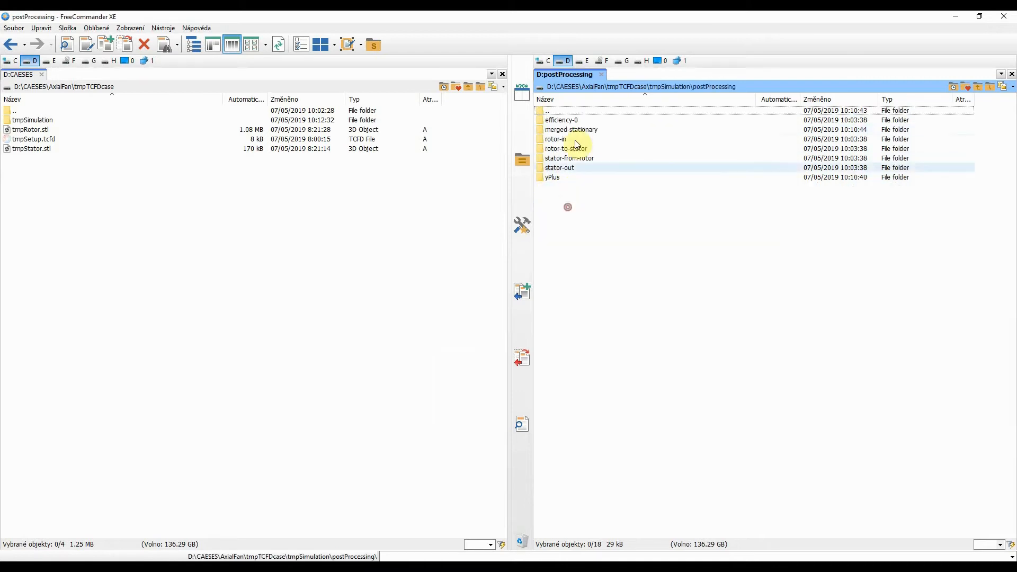
double_click(563, 120)
double_click(569, 120)
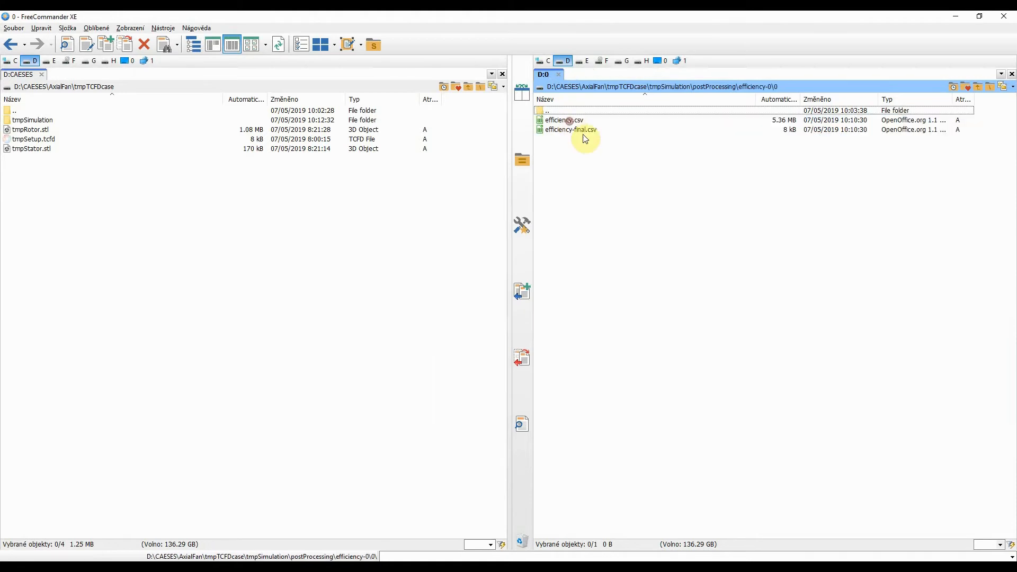
- Copy the \tmpSimulation\postProcessing\efficiency-0\0 portion of the current folder's path
right_click(798, 85)
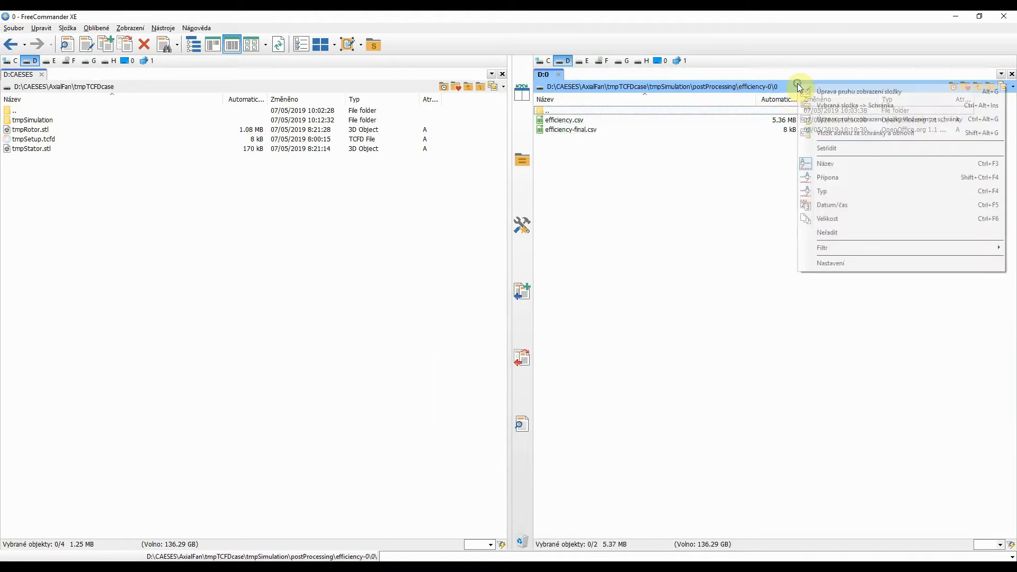
left_click(827, 92)
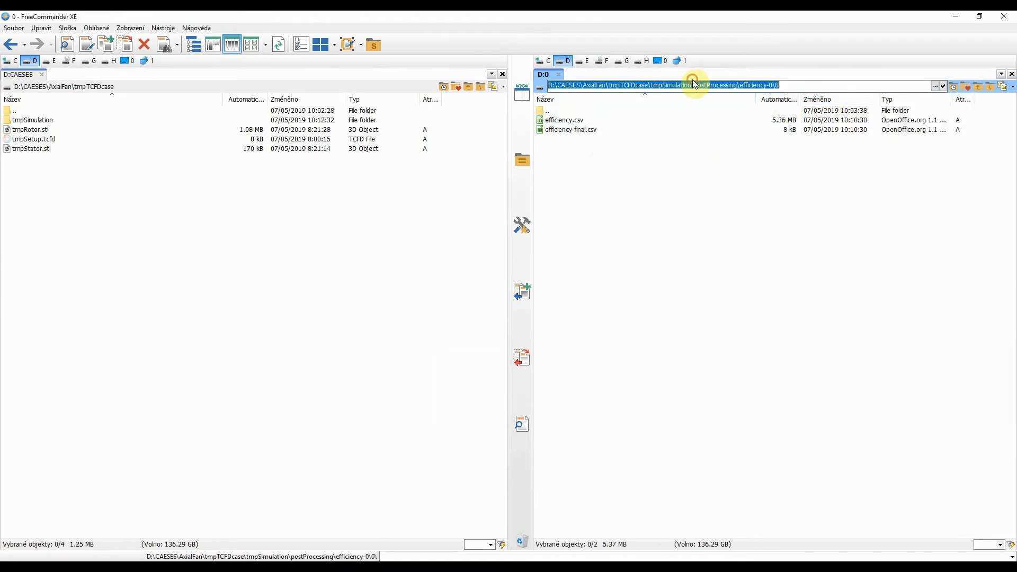
left_click(652, 85)
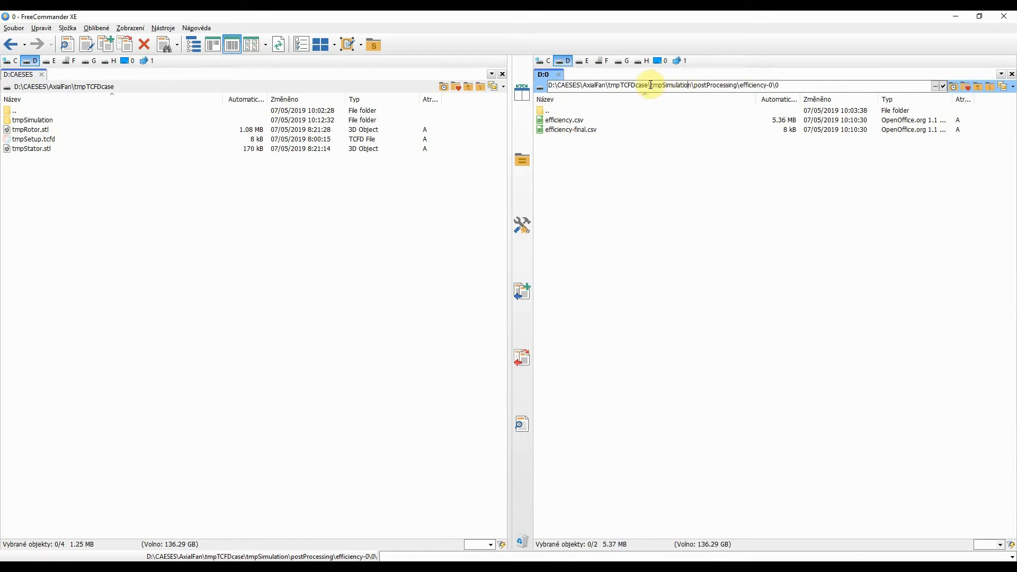
left_click_drag(648, 85, 768, 86)
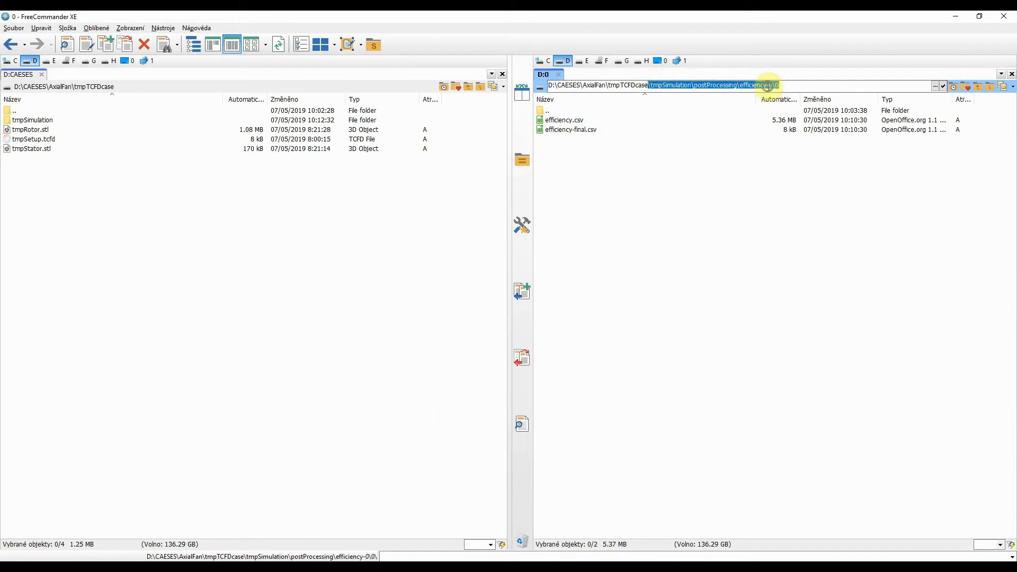
right_click(767, 86)
left_click(795, 120)
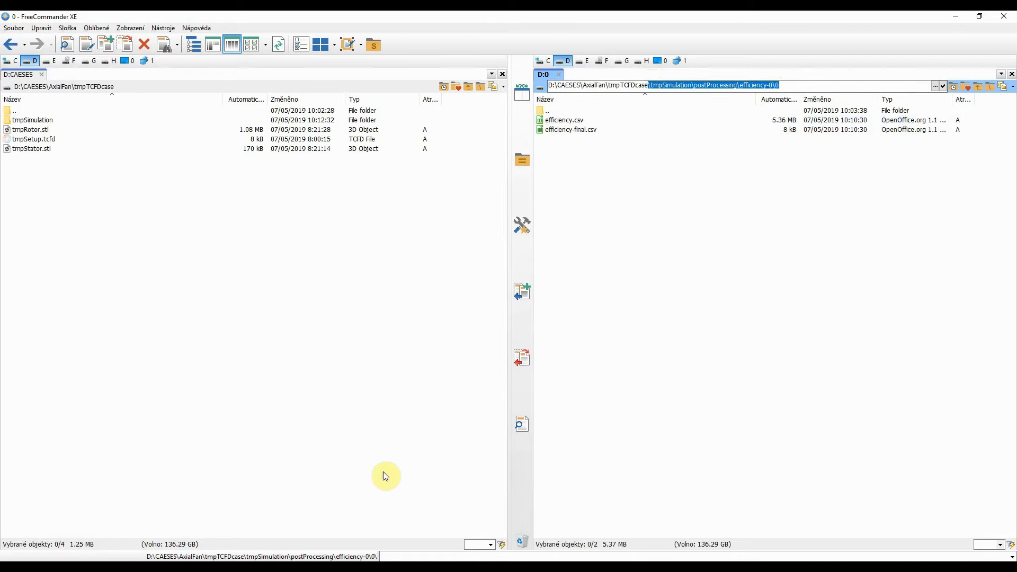
- Back in CAESES, paste the path as the template's subfolder and change it to \TCFDsimulation\postProcessing\efficiency-0\0
left_click(294, 569)
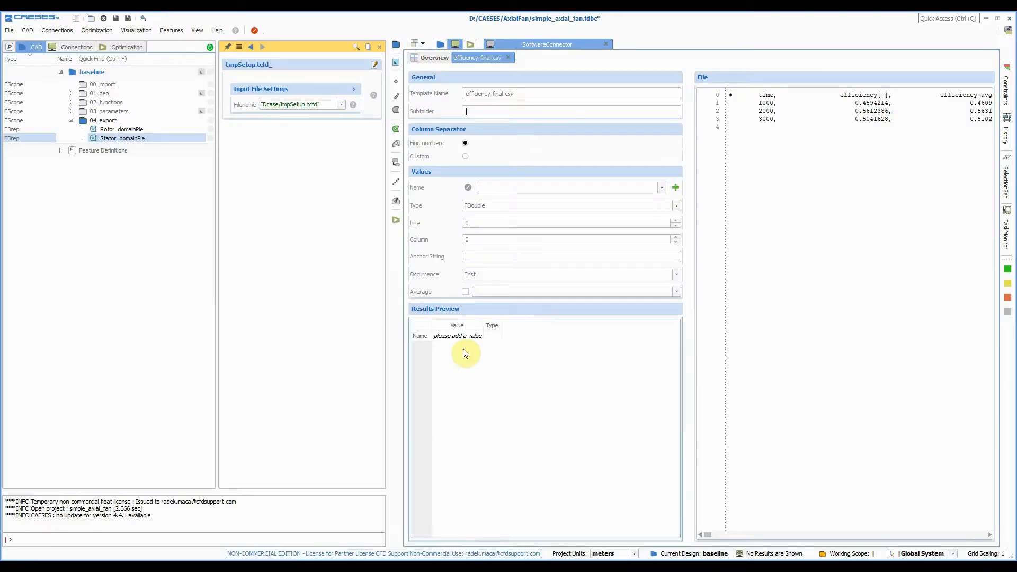
right_click(476, 111)
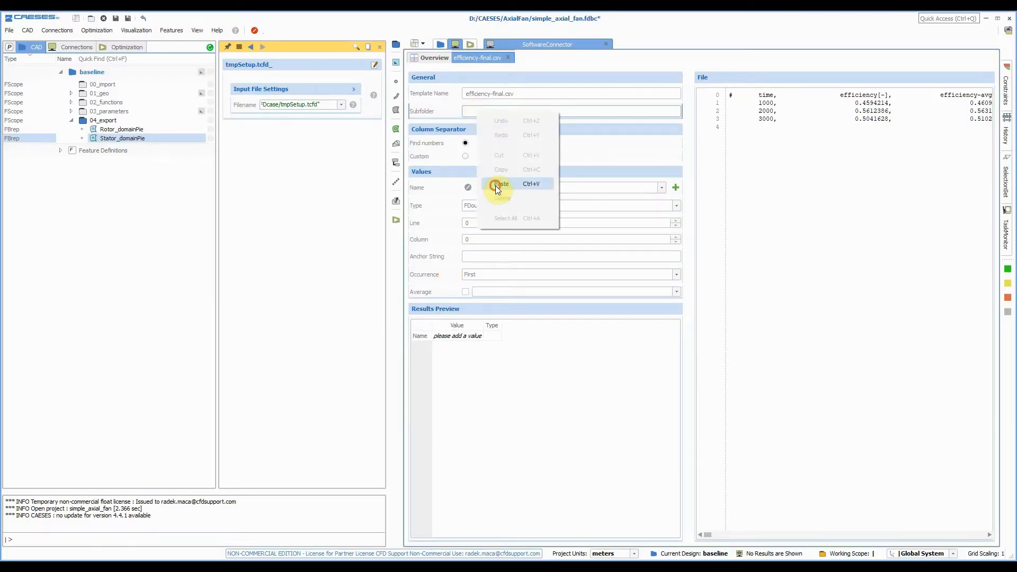
left_click(498, 185)
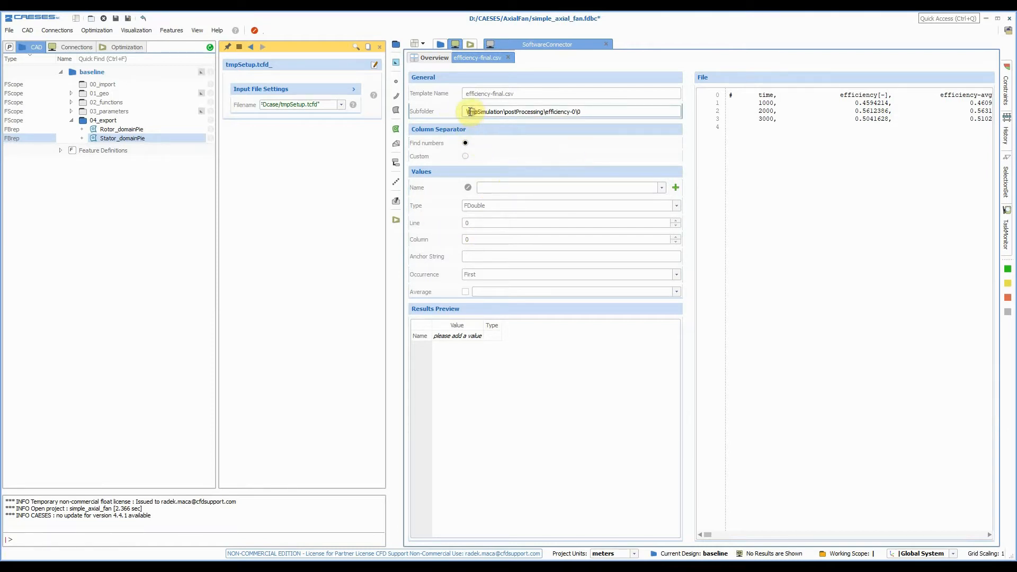
left_click_drag(467, 112, 504, 112)
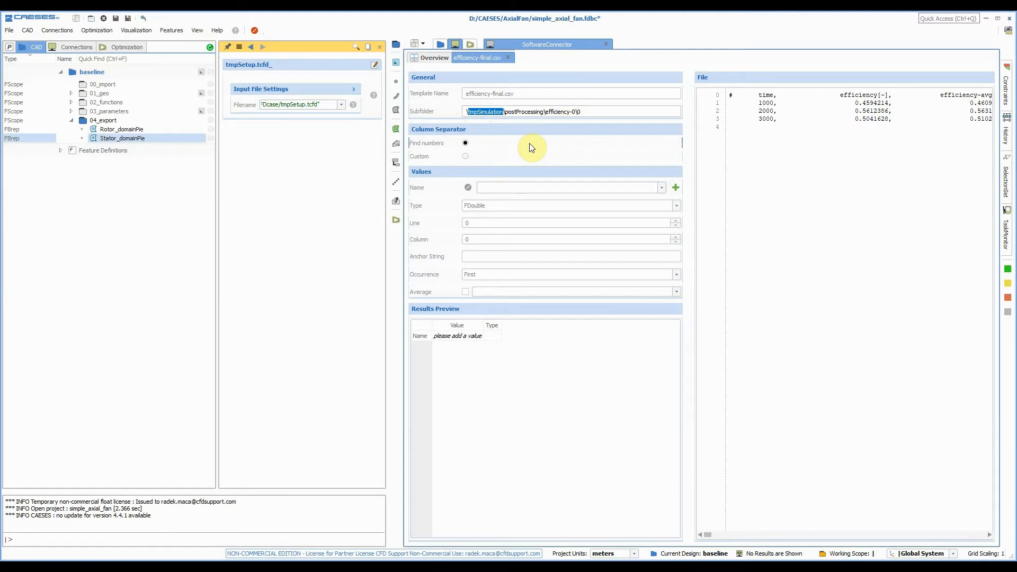
type("TCFDsimulation")
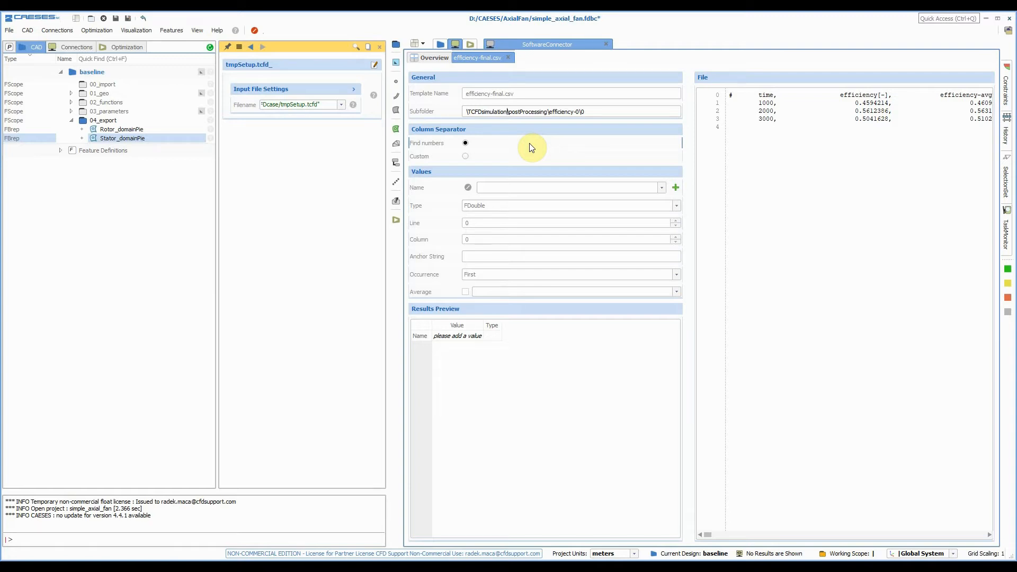
left_click(466, 111)
- Add a result value to the efficiency-final.csv template that reads line 1, column 2
left_click(674, 187)
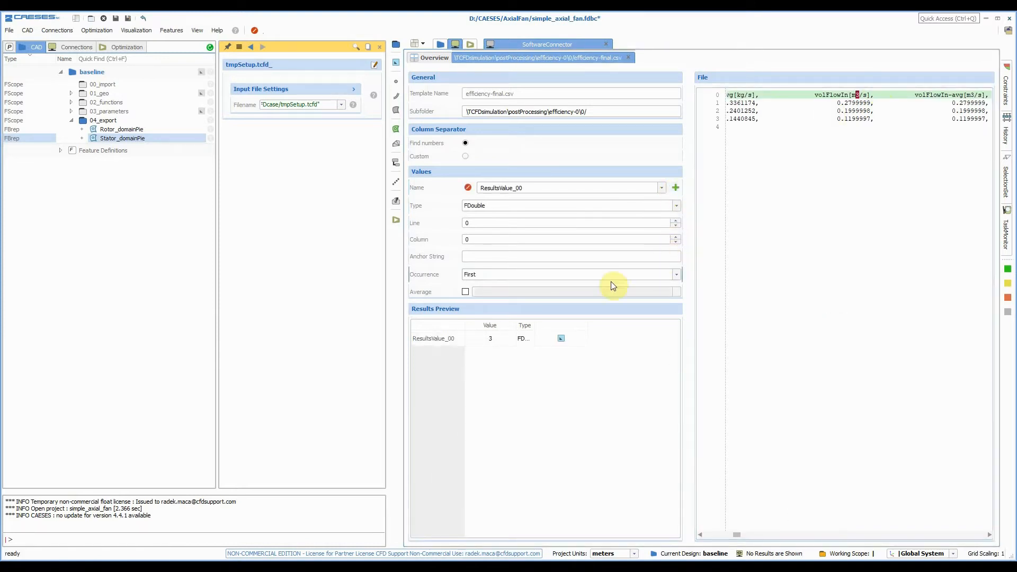
left_click(674, 220)
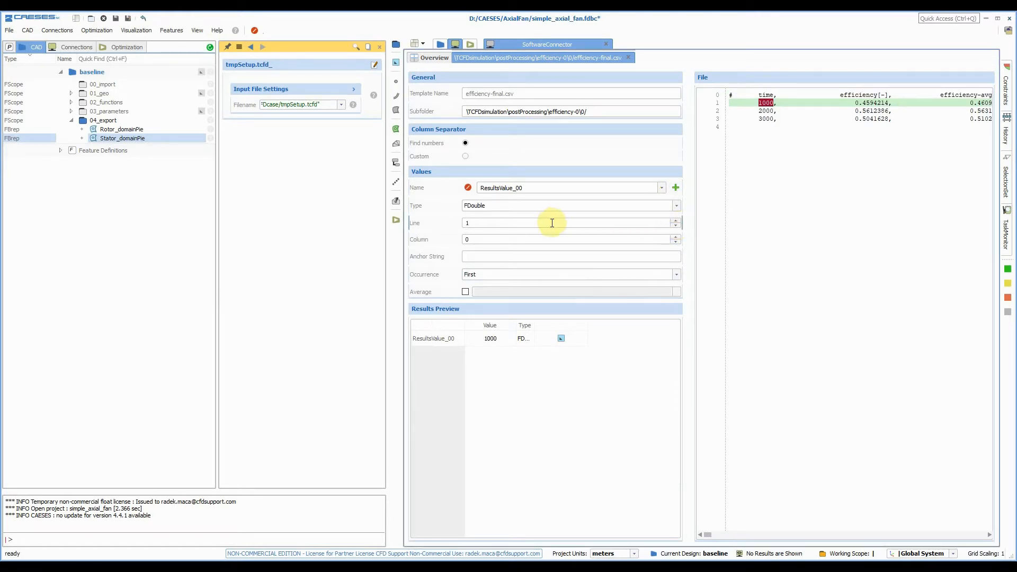
left_click(675, 236)
left_click(676, 236)
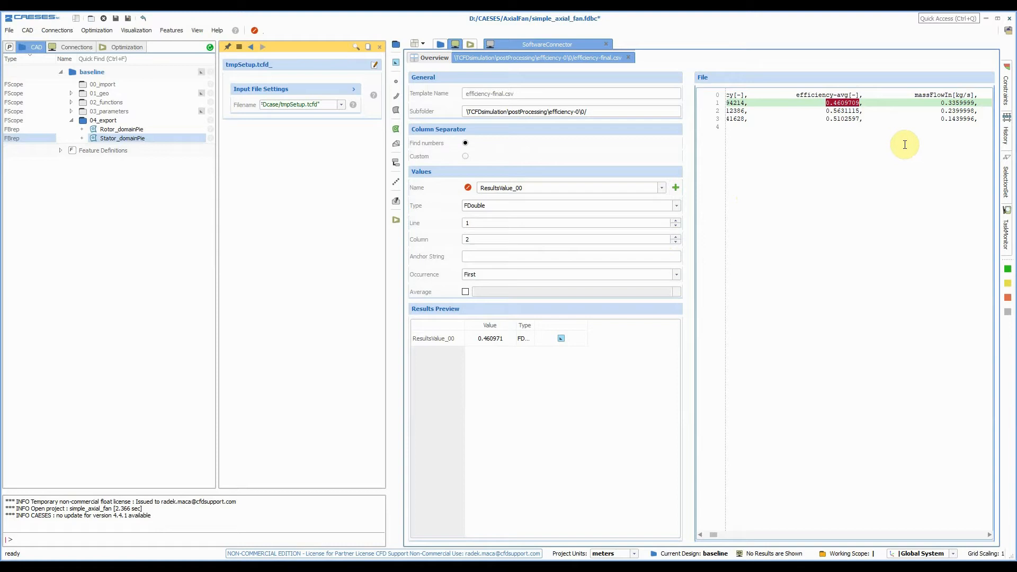
- Name the new result value TCFDeval_EFF_1
double_click(525, 188)
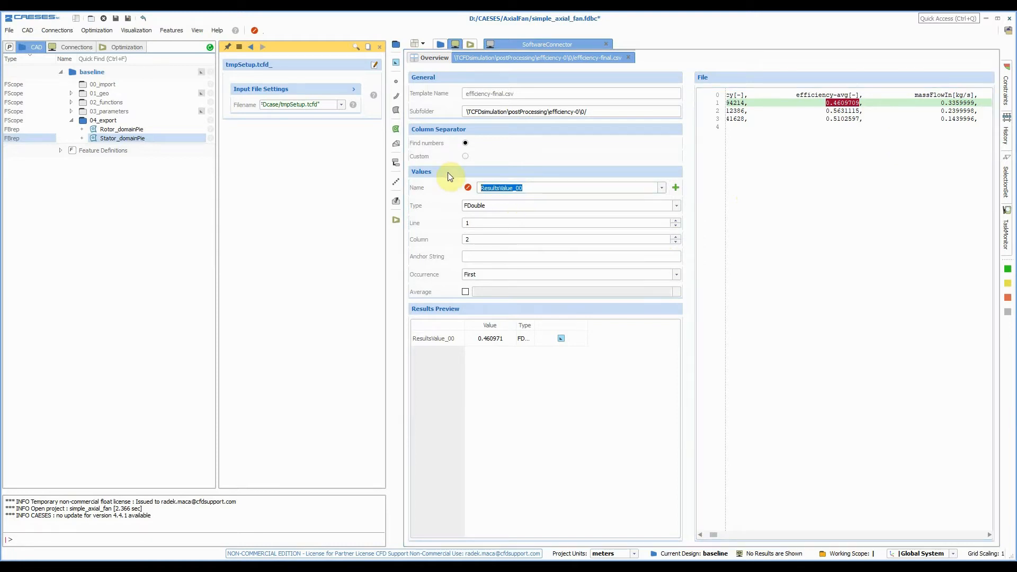
type("TCFD")
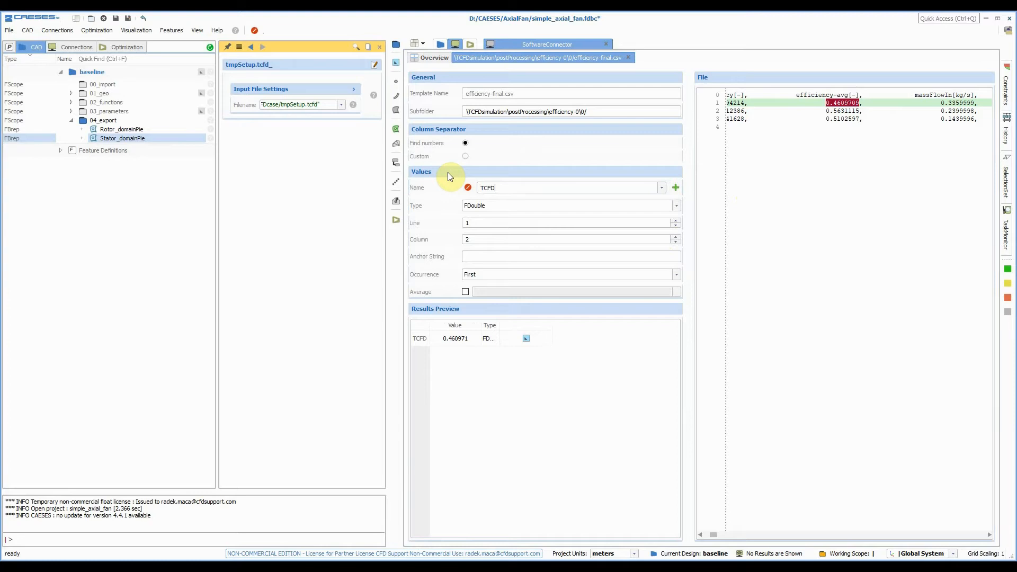
type("eval")
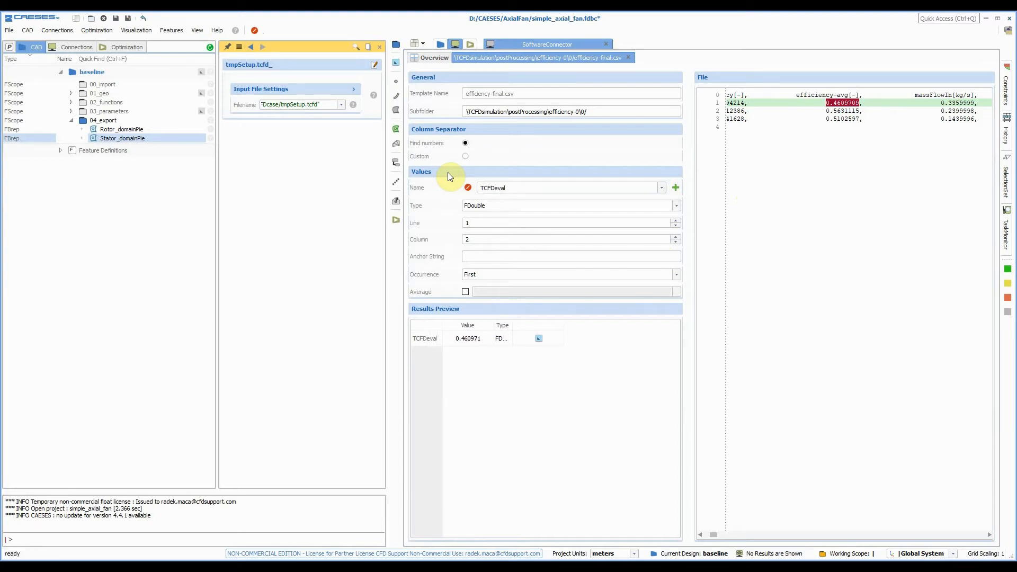
type("EFF")
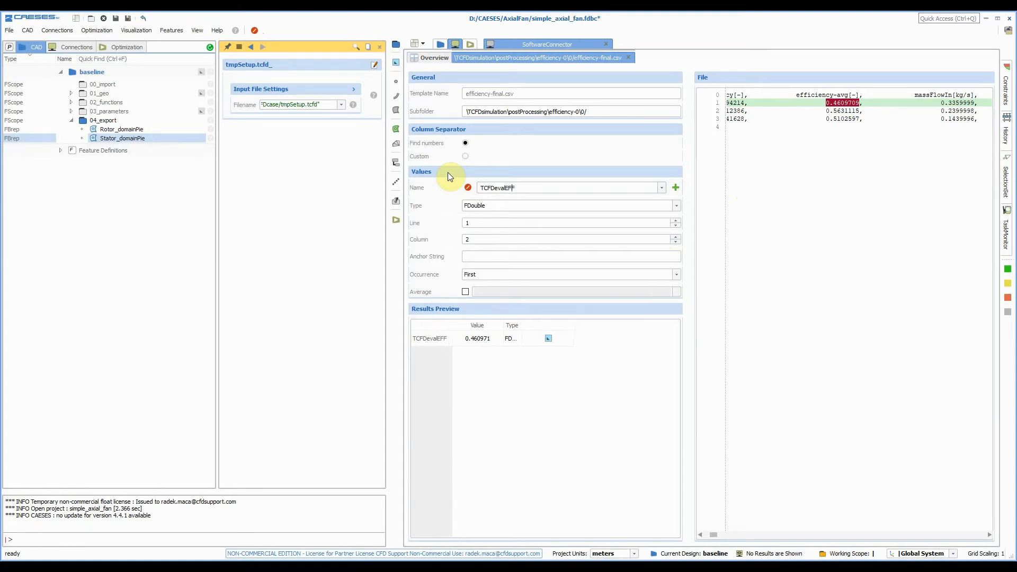
key("BackSpace")
key("BackSpace")
key("BackSpace")
type("_EFF")
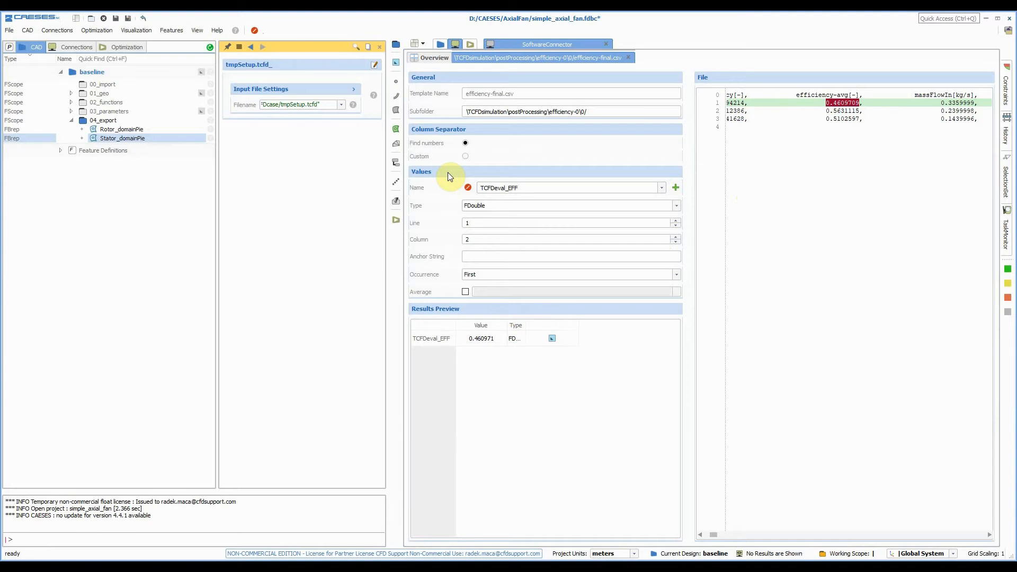
type("_1")
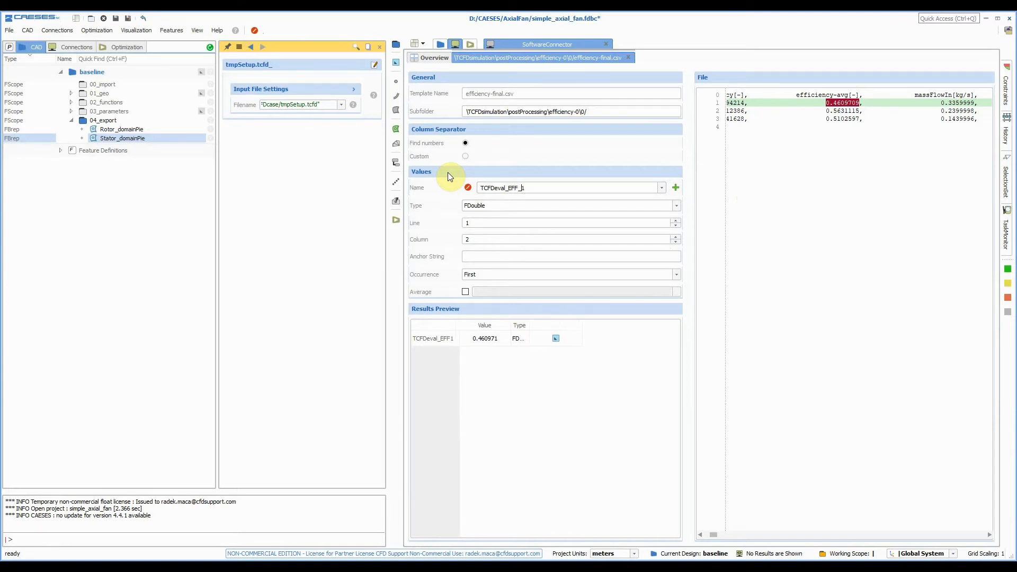
key("Return")
- Add a second result value named TCFDeval_EFF_2 based on the first one and set its line to 2
key("ctrl+c")
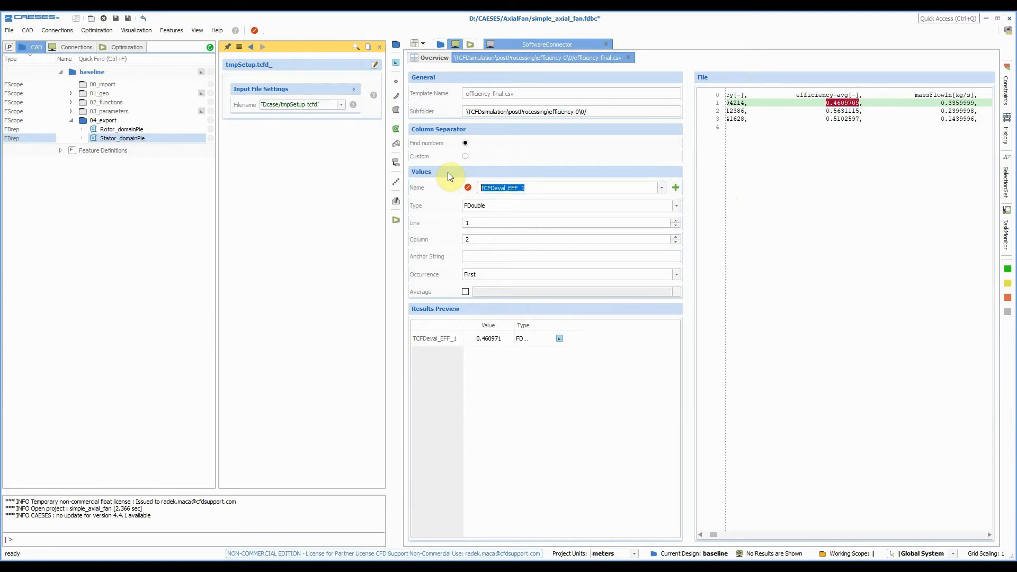
left_click(675, 187)
key("ctrl+v")
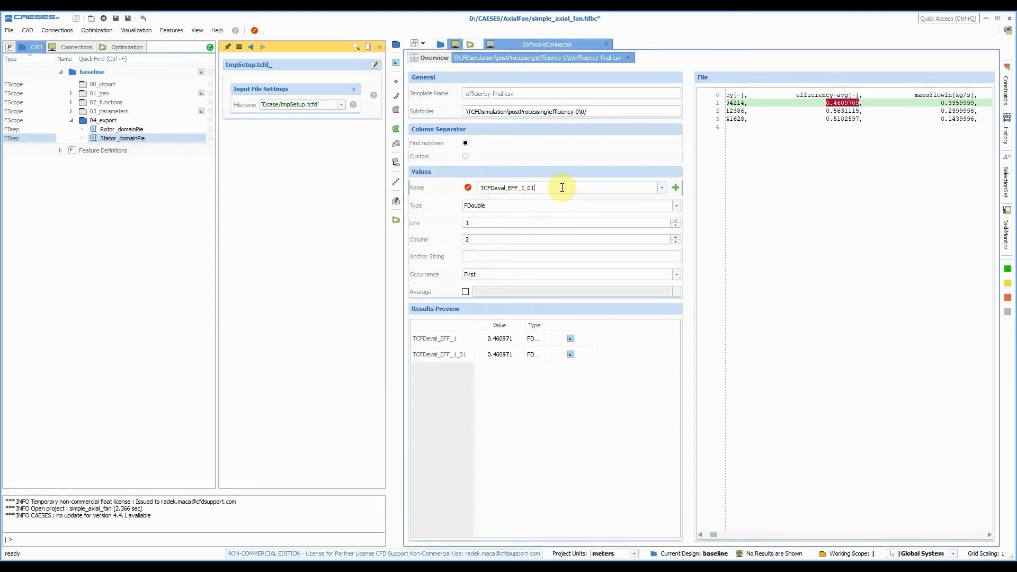
left_click_drag(520, 188, 549, 188)
type("2")
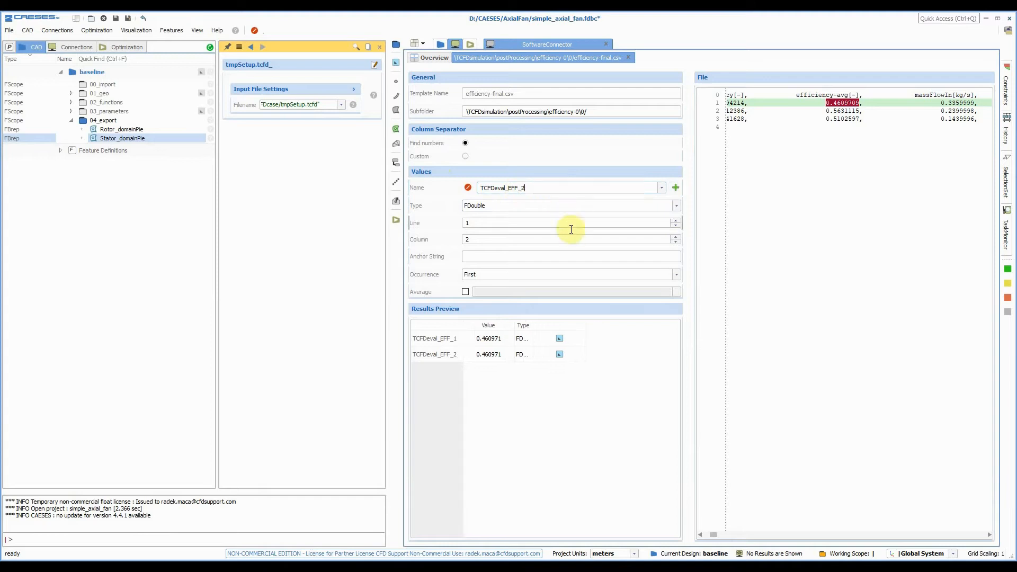
left_click(676, 220)
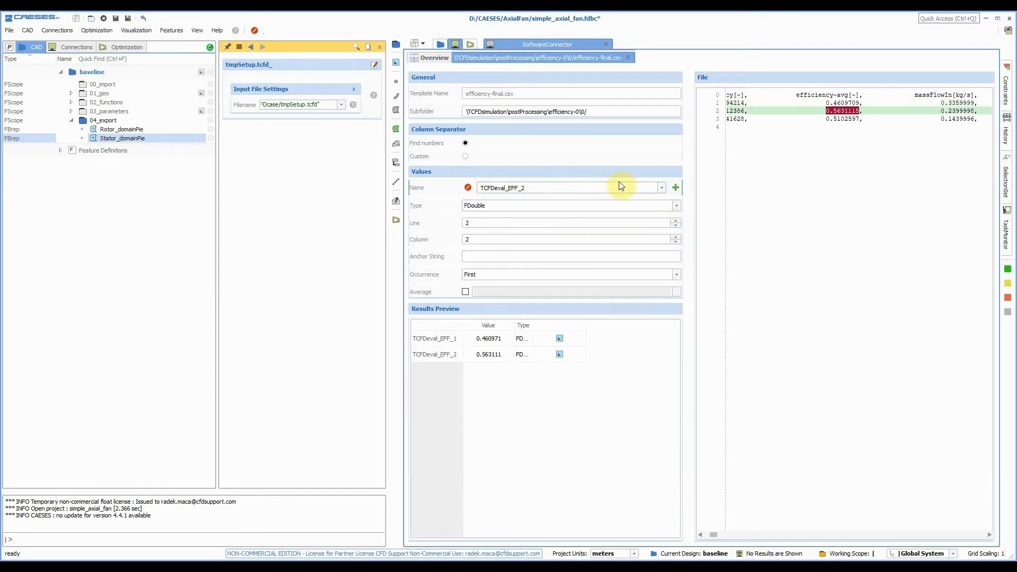
- Add a third result value named TCFDeval_EFF_3 and set its line to 3
left_click(674, 188)
mouse_move(534, 189)
left_mouse_down()
mouse_move(466, 187)
mouse_move(551, 188)
left_mouse_up()
key("ctrl+v")
key("Return")
type("3")
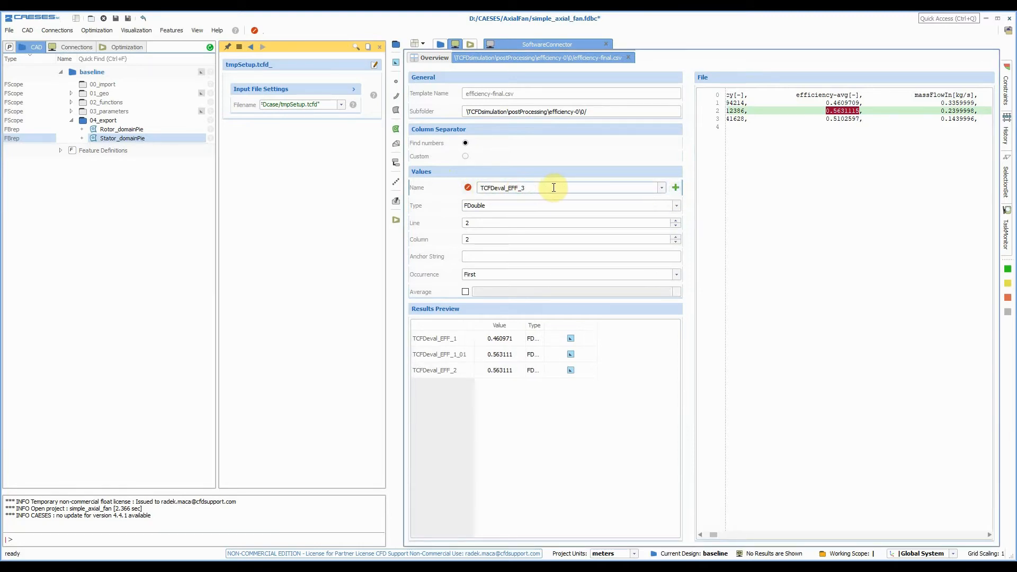
key("Return")
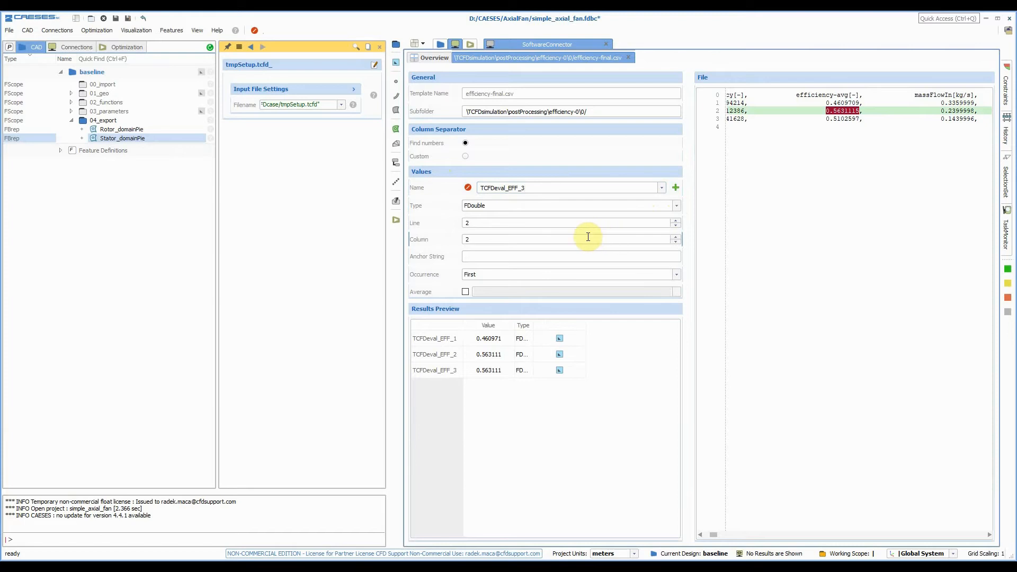
left_click(675, 221)
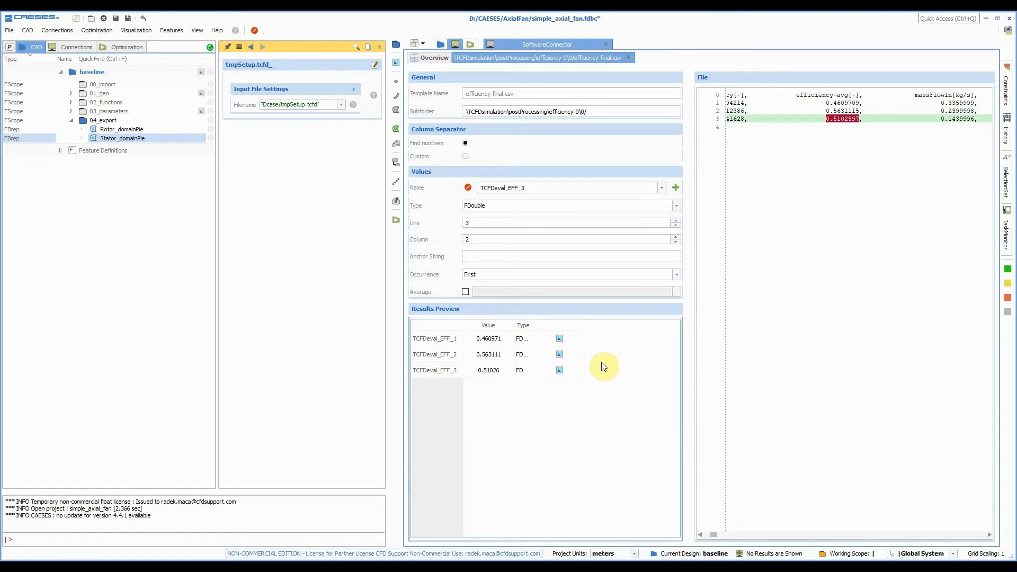
- Create evaluation parameters from the result values TCFDeval_EFF_1, TCFDeval_EFF_2 and TCFDeval_EFF_3
left_click(560, 341)
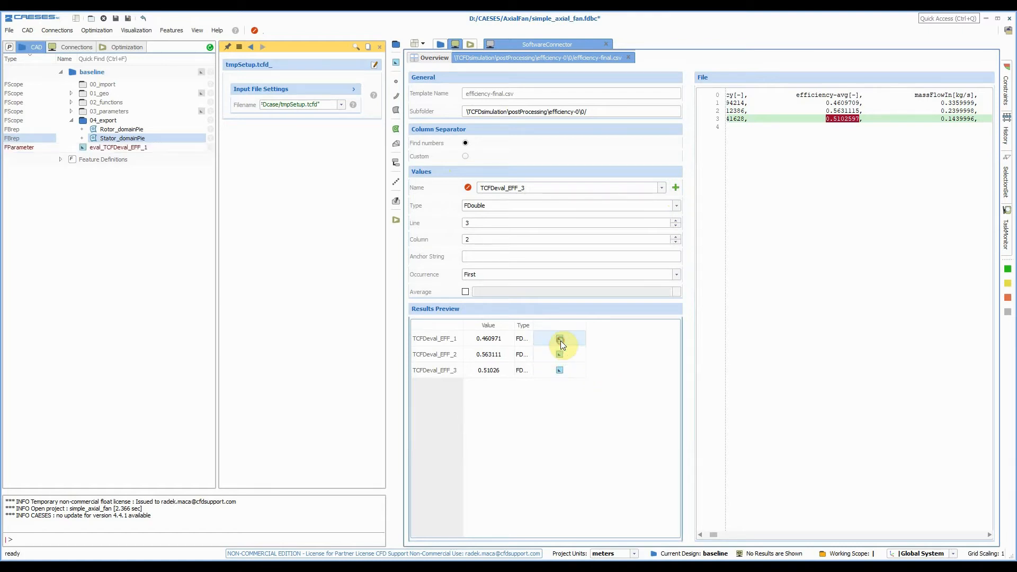
left_click(560, 353)
left_click(561, 371)
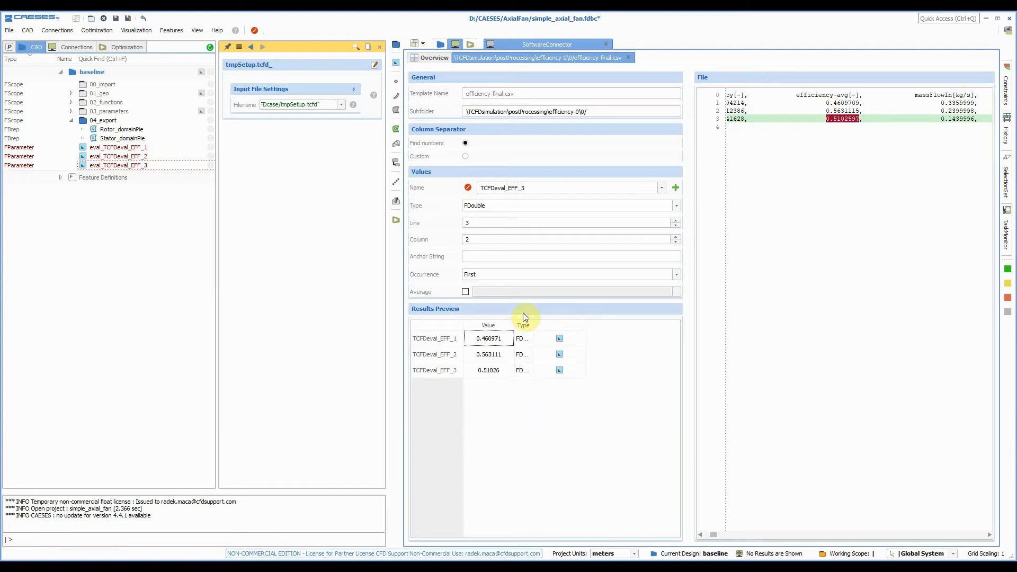
- Return to the connector overview and open the tmpSetup.tcfd input file template for editing
left_click(434, 59)
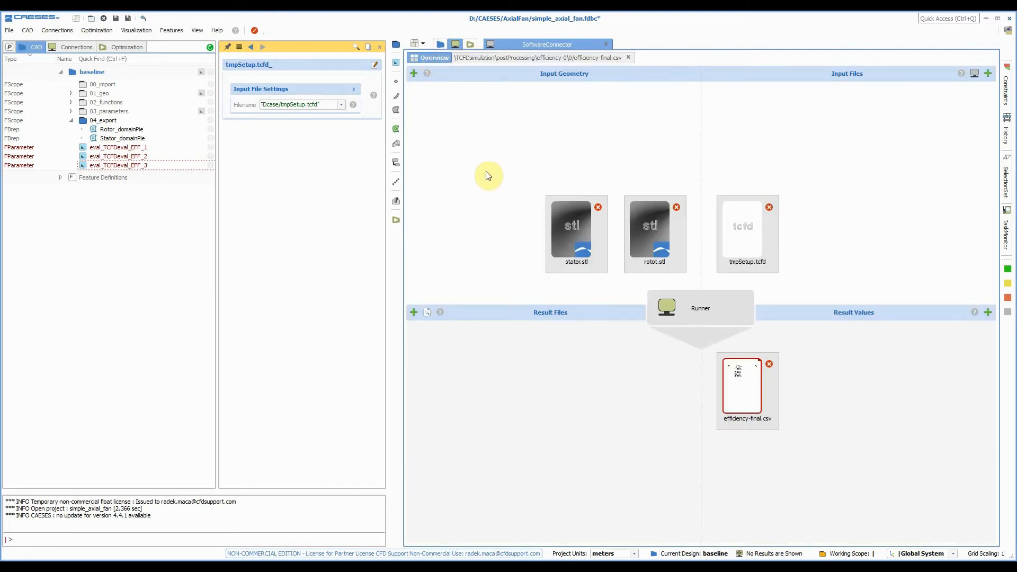
double_click(757, 247)
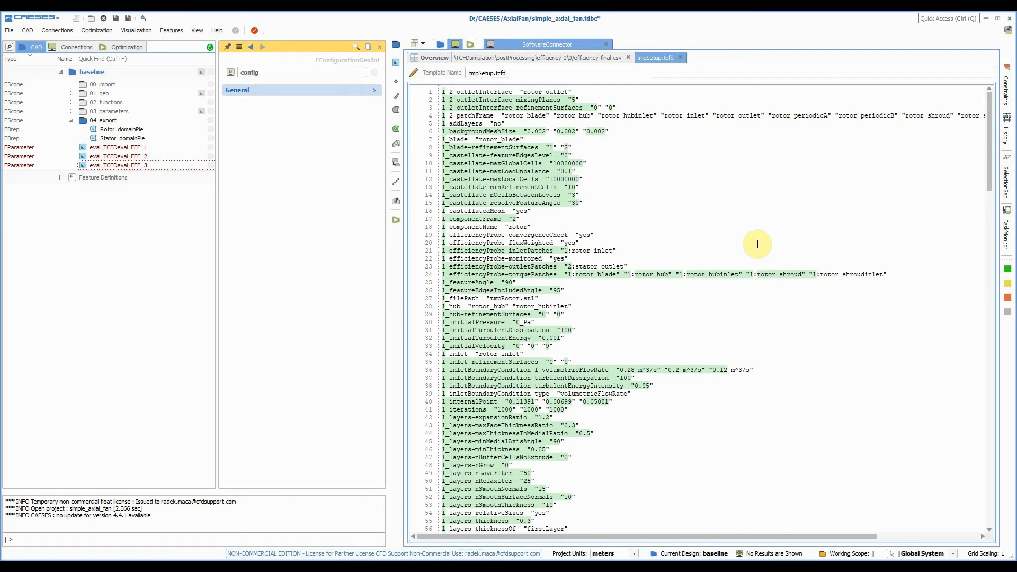
left_click(435, 59)
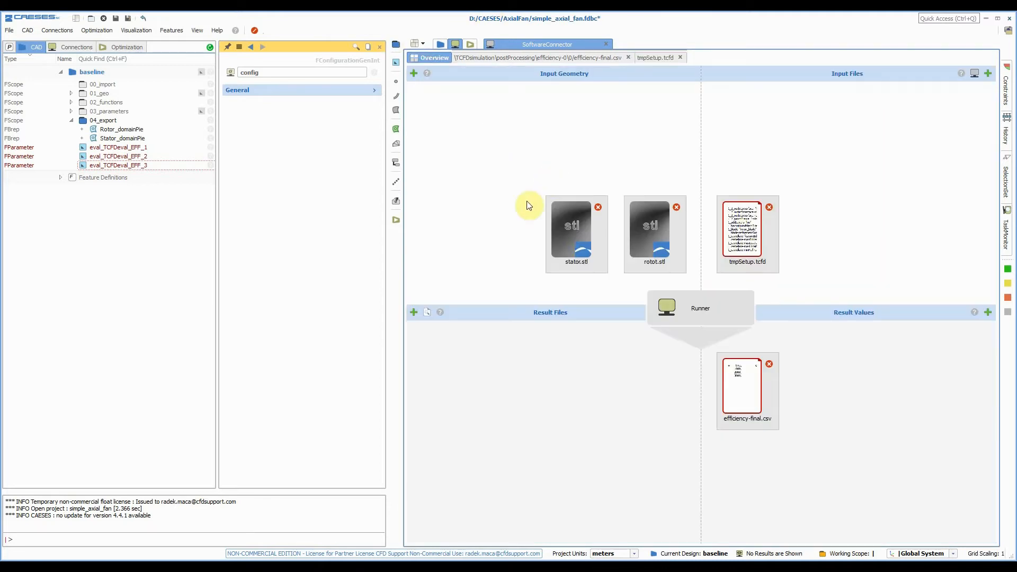
double_click(763, 243)
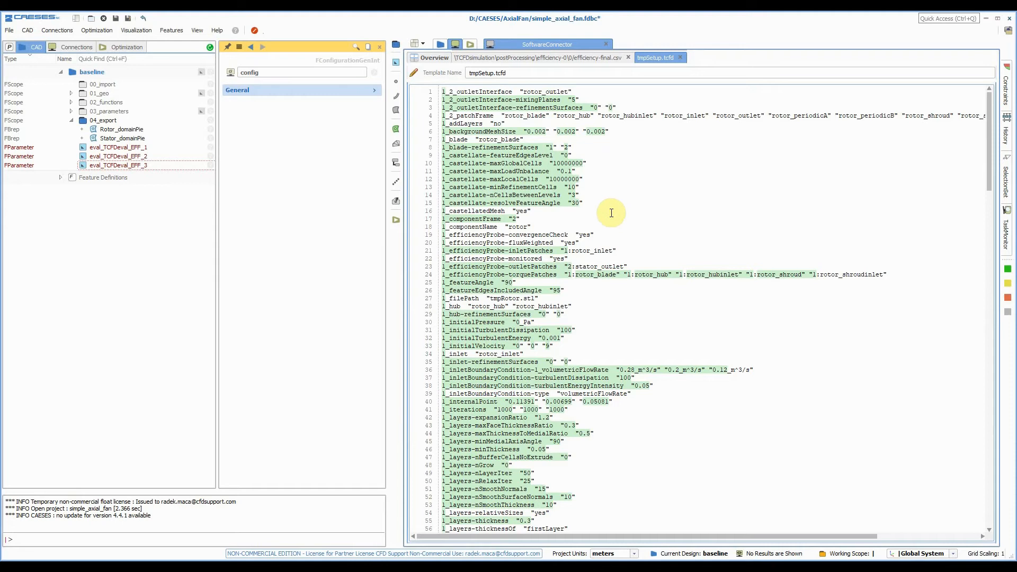
- Replace the tmpRotor.stl file name in the template's 1_filePath line with the rotot.stl export entry
scroll(609, 233, "down", 1)
scroll(609, 249, "down", 2)
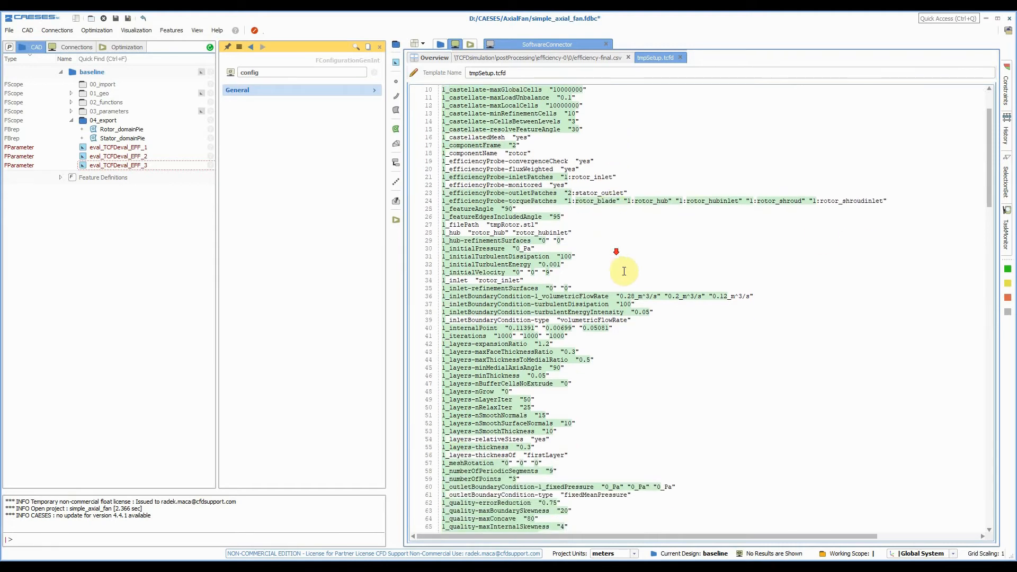
left_click_drag(989, 179, 1000, 269)
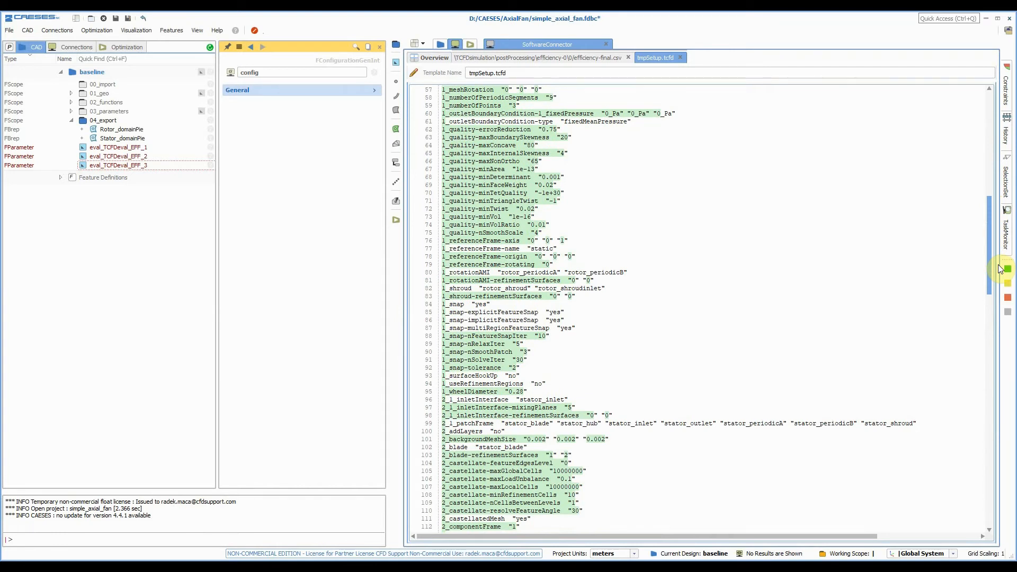
left_click_drag(999, 268, 997, 177)
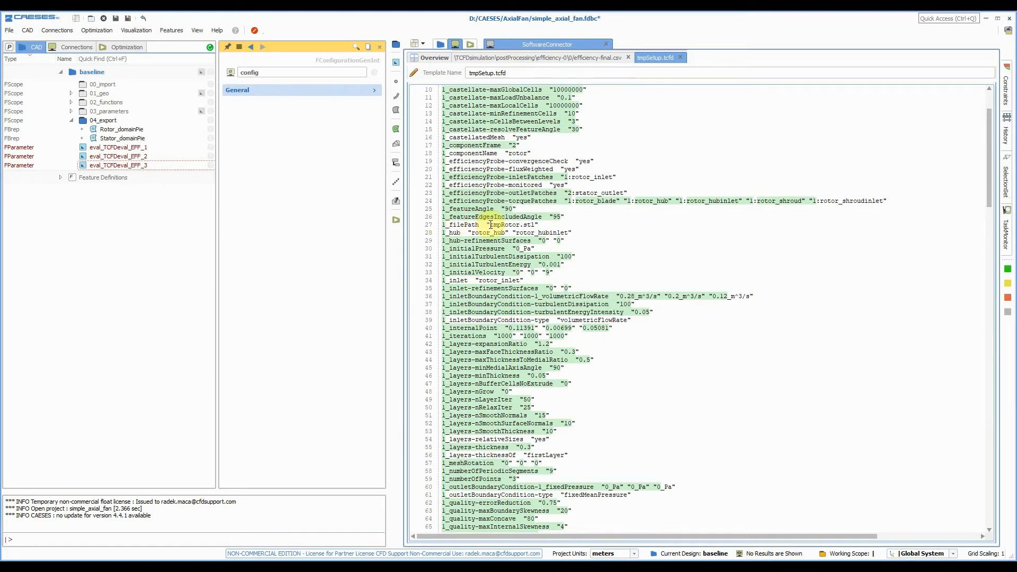
left_click_drag(490, 225, 534, 225)
right_click(527, 227)
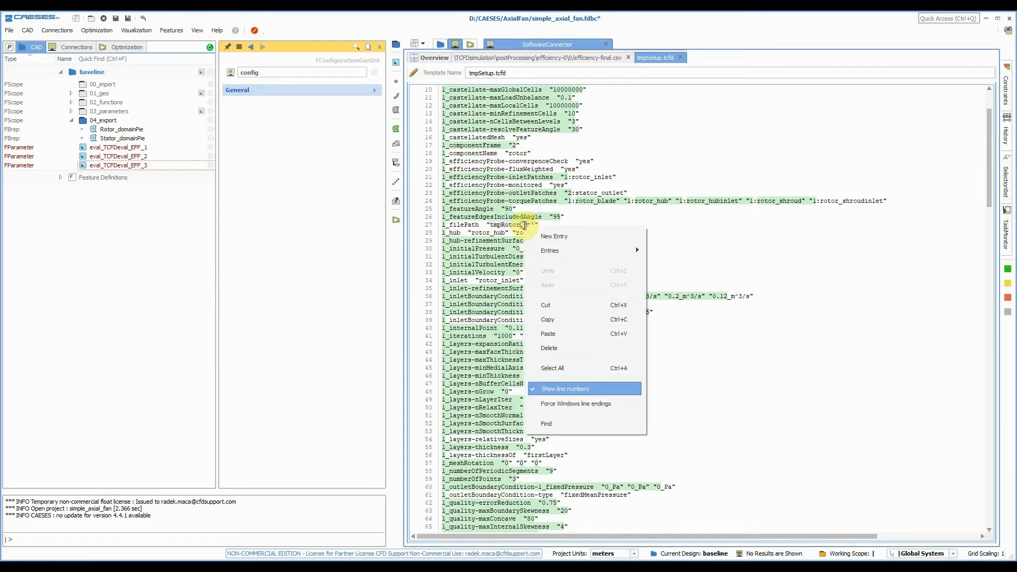
mouse_move(564, 252)
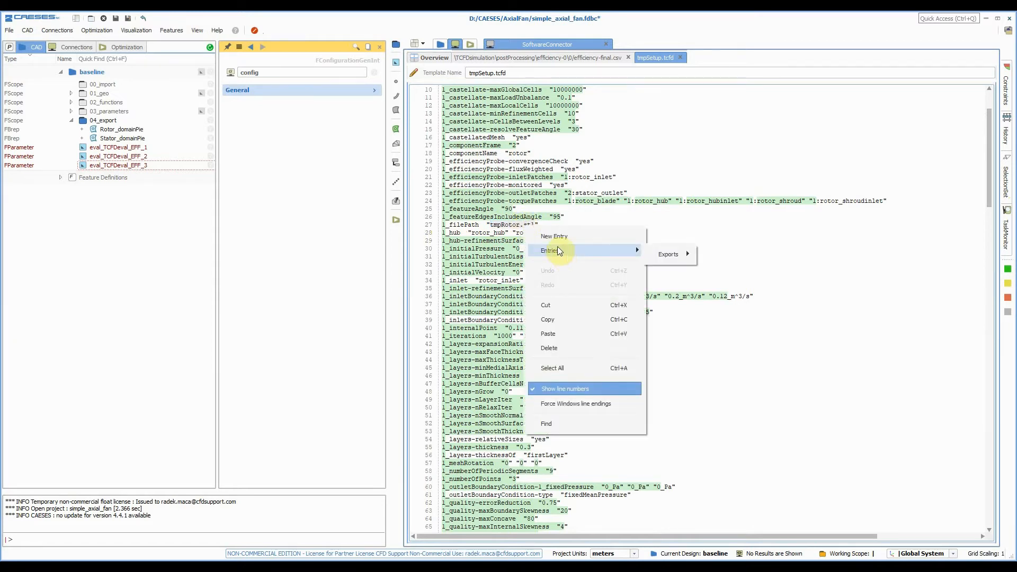
mouse_move(668, 256)
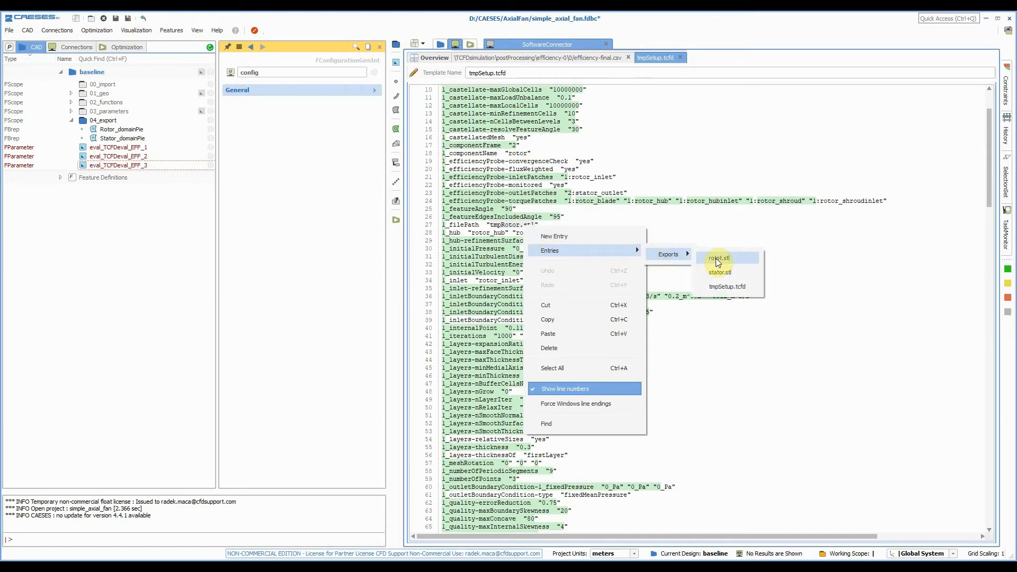
left_click(732, 262)
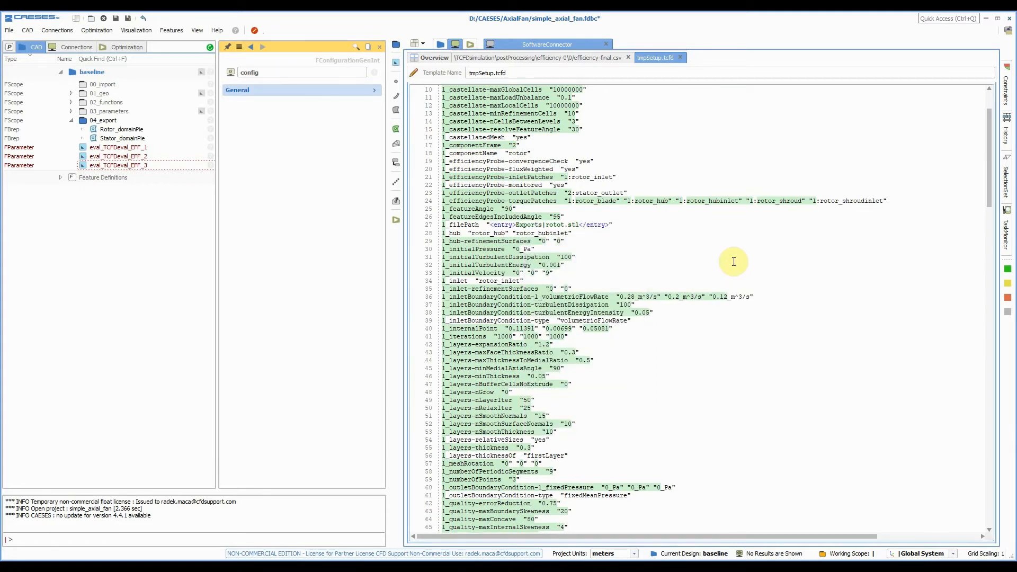
- Replace the tmpStator.stl file name in the template's 2_filePath line with the stator.stl export entry
left_click(430, 57)
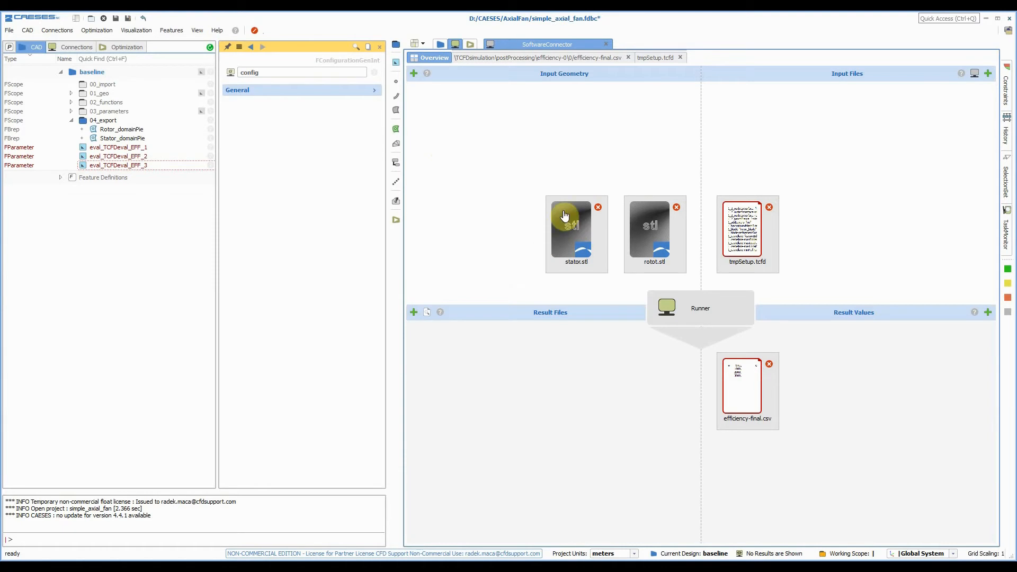
left_click(652, 57)
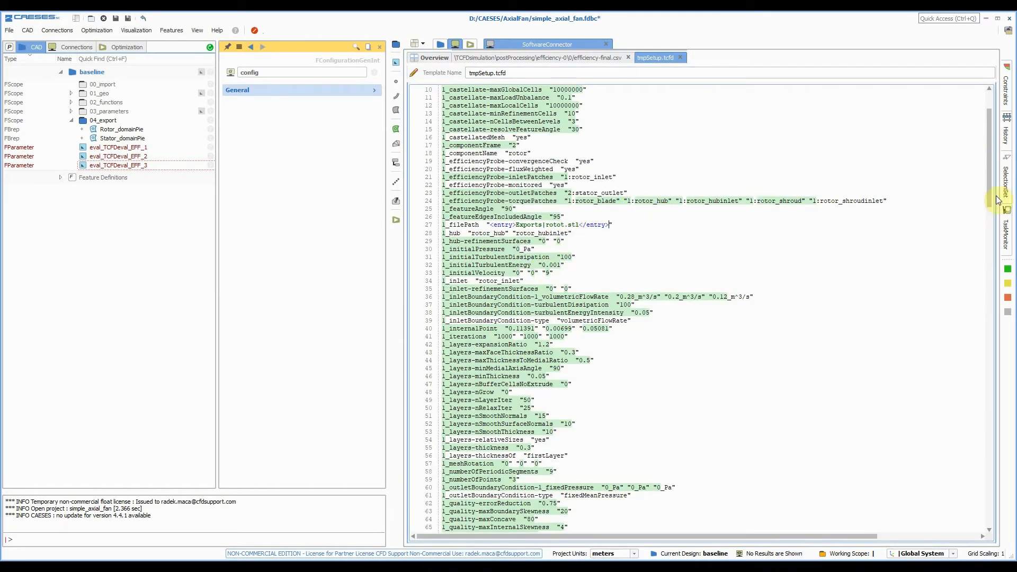
left_click_drag(989, 176, 1008, 321)
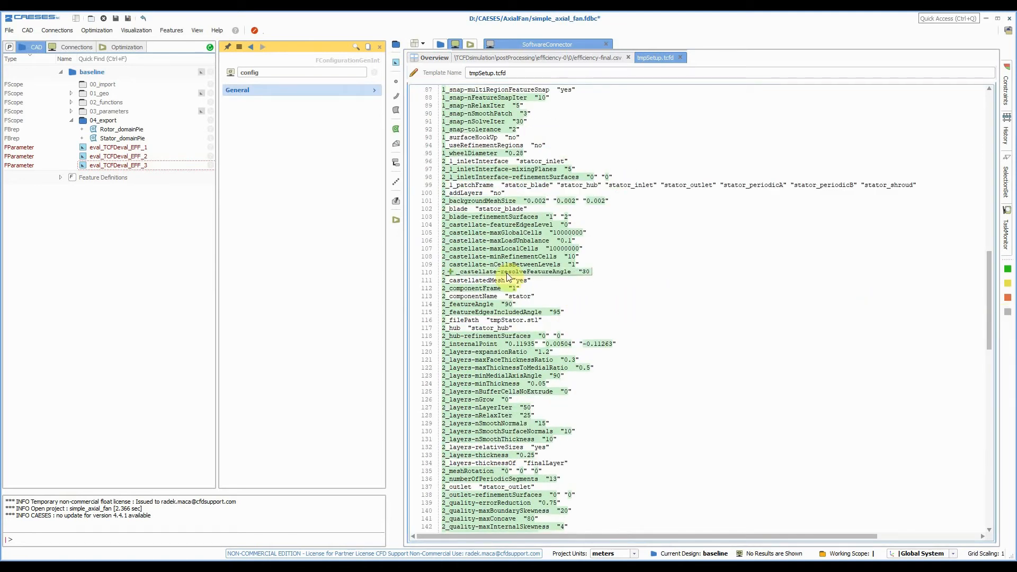
left_click_drag(491, 321, 538, 321)
right_click(538, 323)
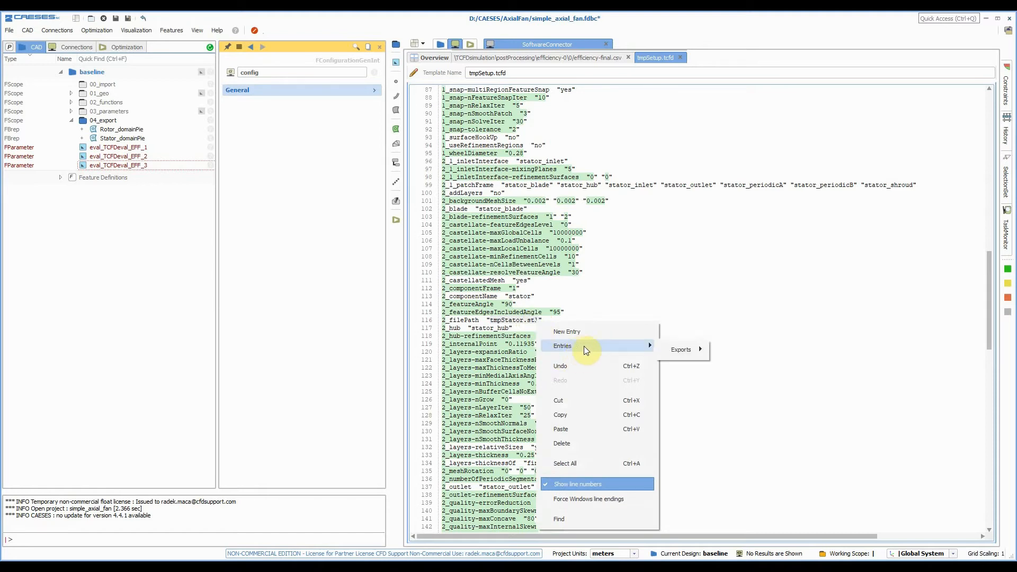
mouse_move(698, 345)
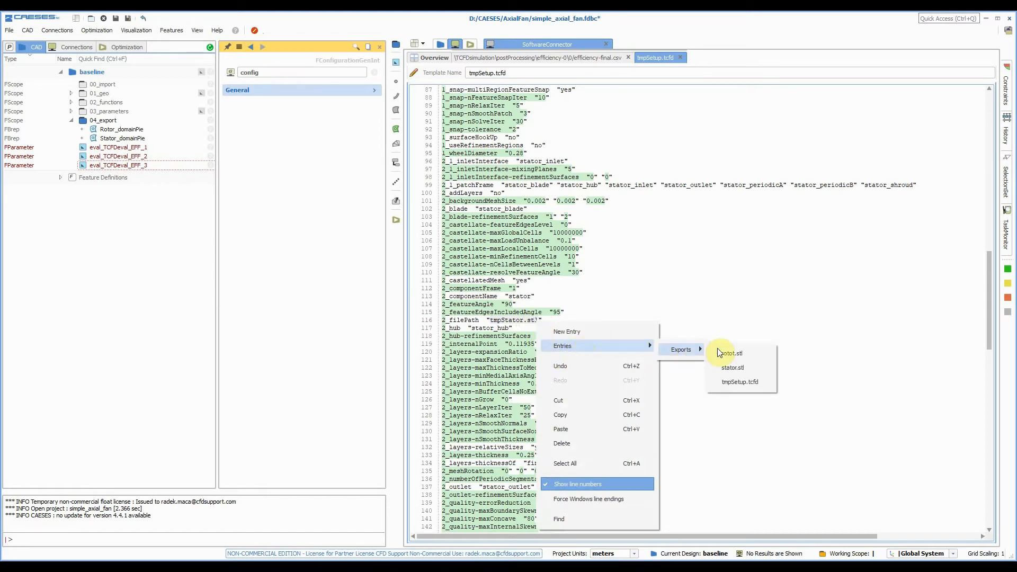
left_click(761, 367)
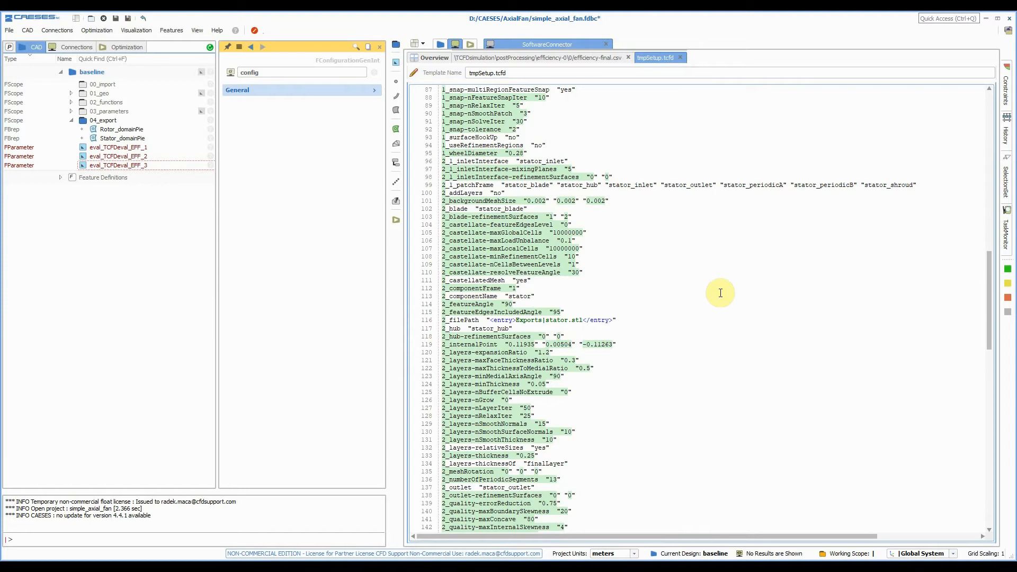
- Examine the design parameters in the 03_parameters scope, including the rotor and stator blade numbers
scroll(703, 295, "up", 3)
scroll(703, 295, "up", 16)
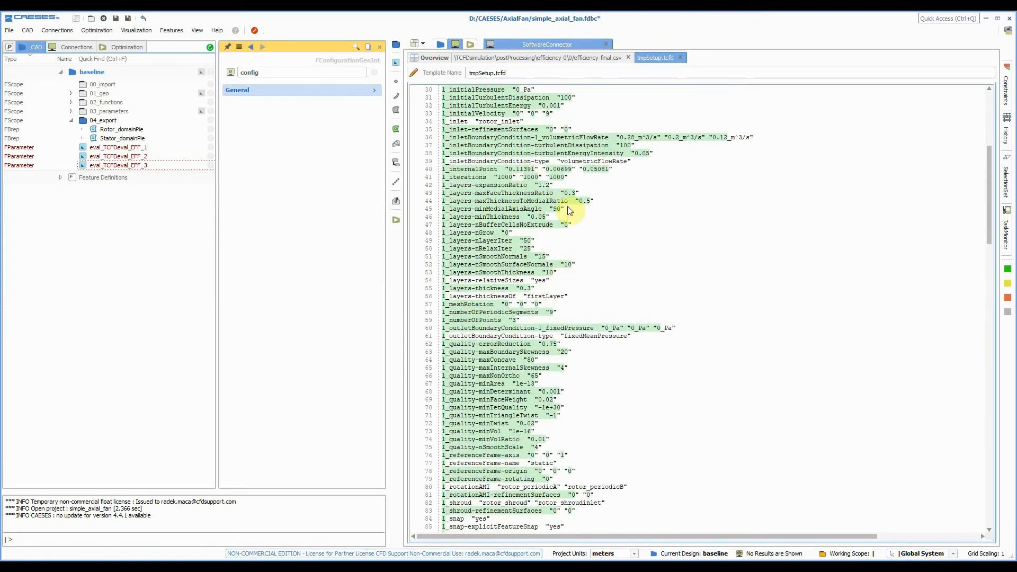
left_click(113, 132)
left_click(127, 139)
left_click(115, 113)
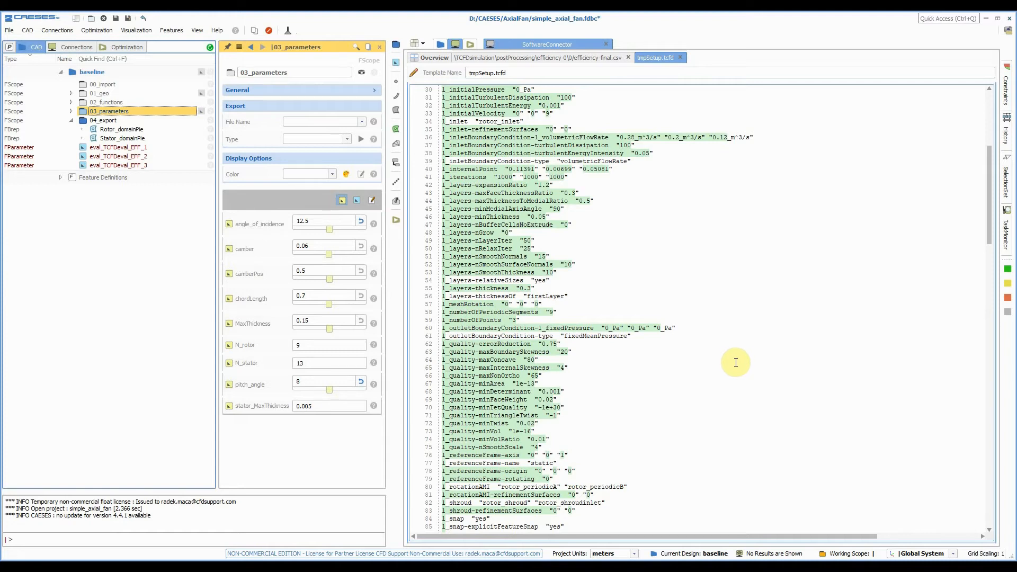
left_click(674, 268)
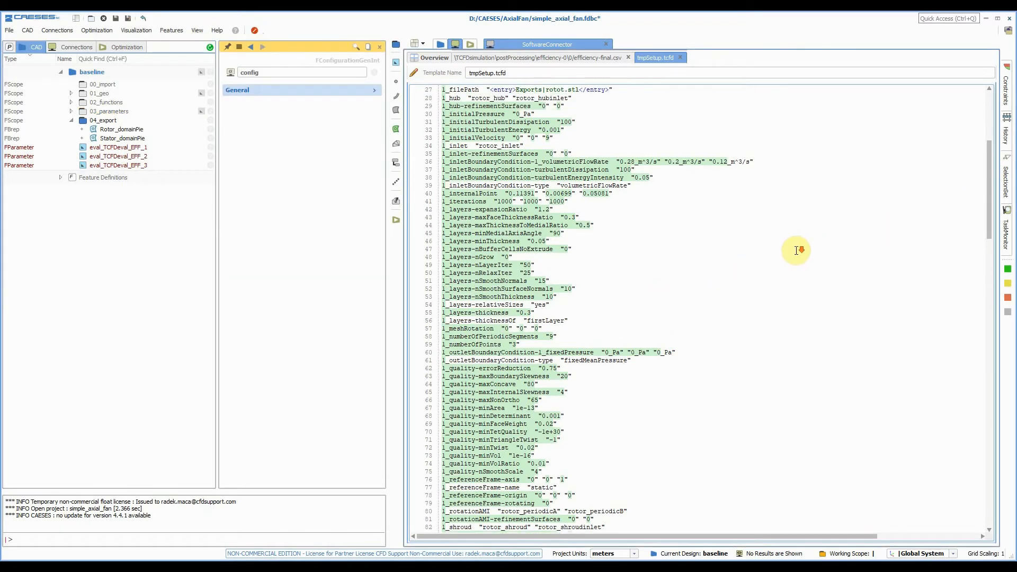
- Turn the rotor's 1_numberOfPeriodicSegments value in the tmpSetup.tcfd template into a configurable entry
scroll(796, 250, "down", 1)
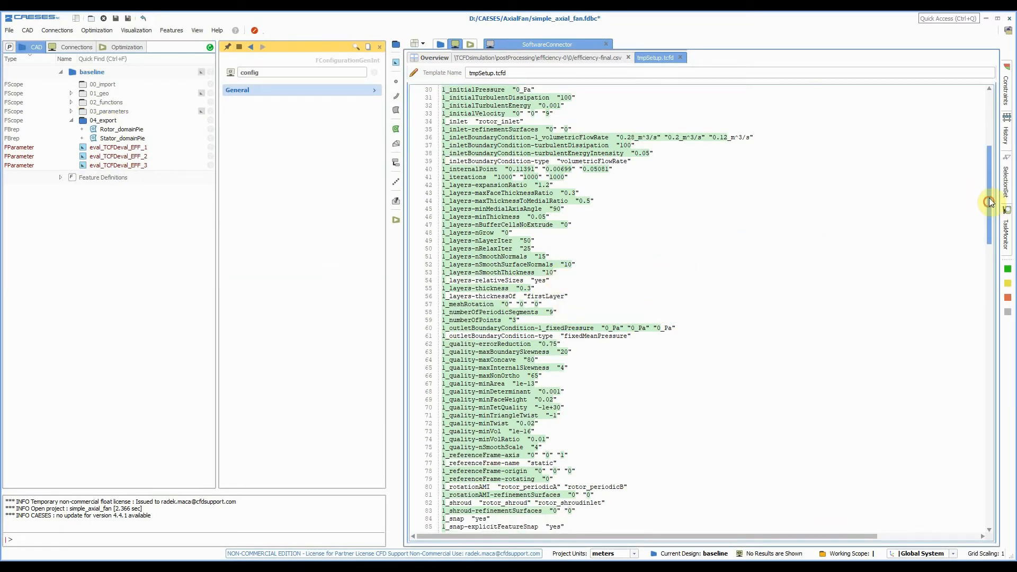
left_click_drag(989, 201, 989, 155)
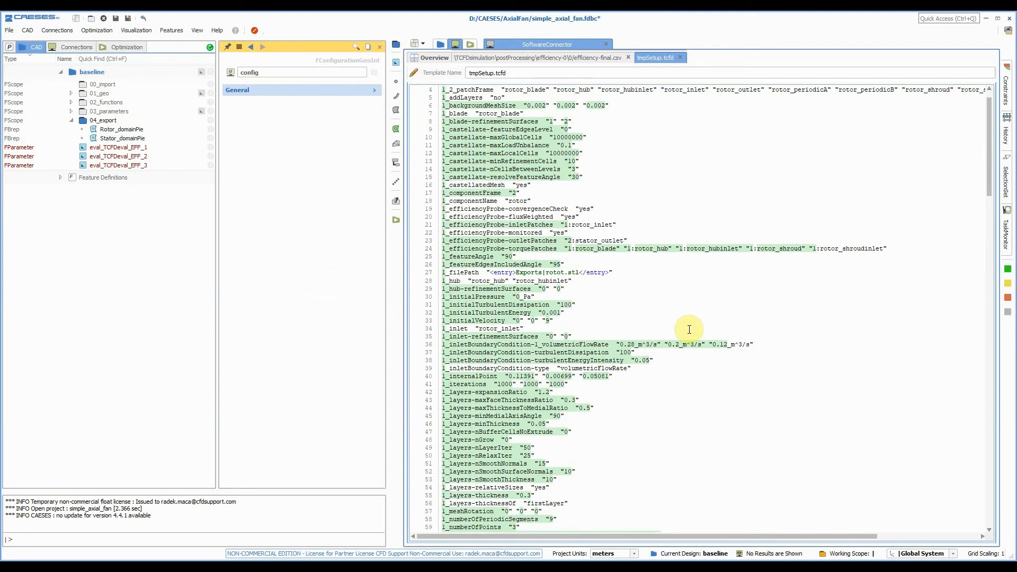
scroll(689, 330, "down", 3)
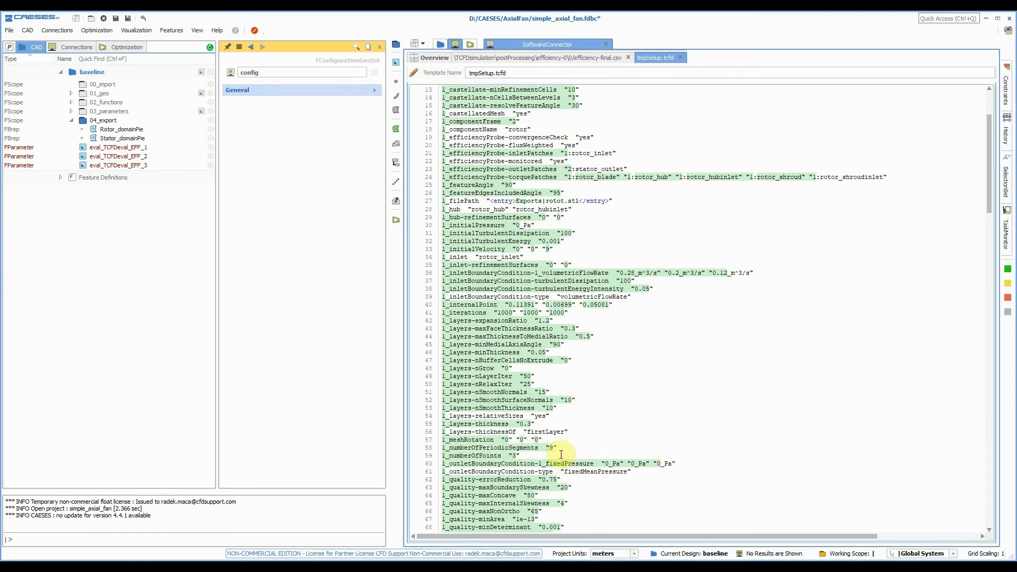
left_click(523, 448)
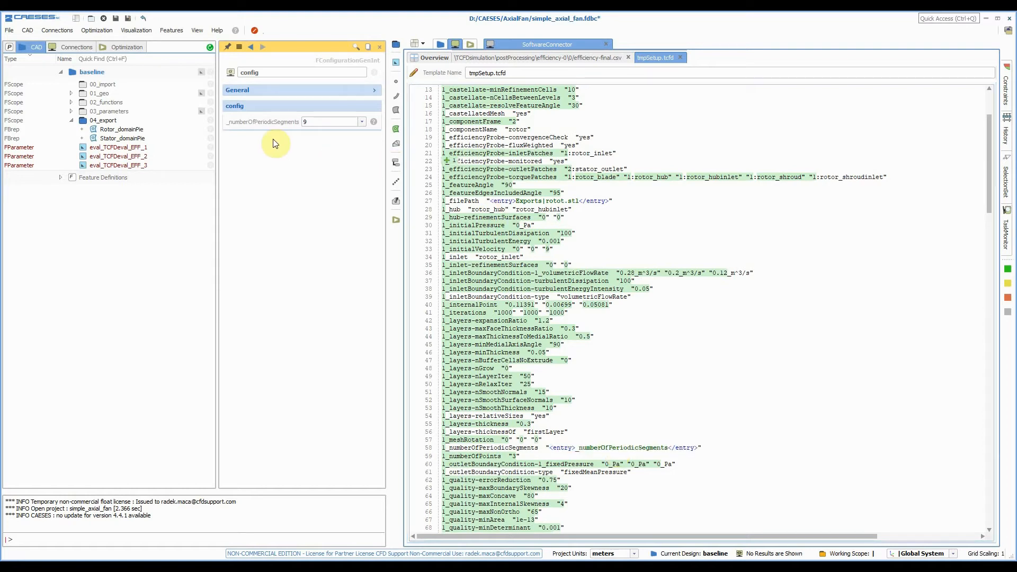
left_click(617, 408)
- Rename the rotor's periodic segments entry as nRotorBlades and set its type to FInteger
left_click(266, 122)
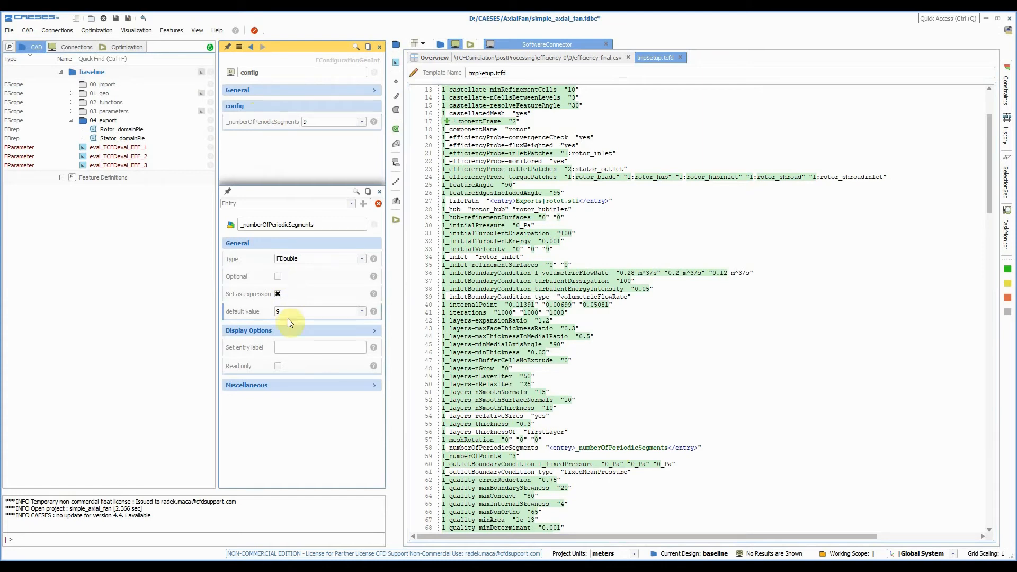
double_click(328, 223)
type("n")
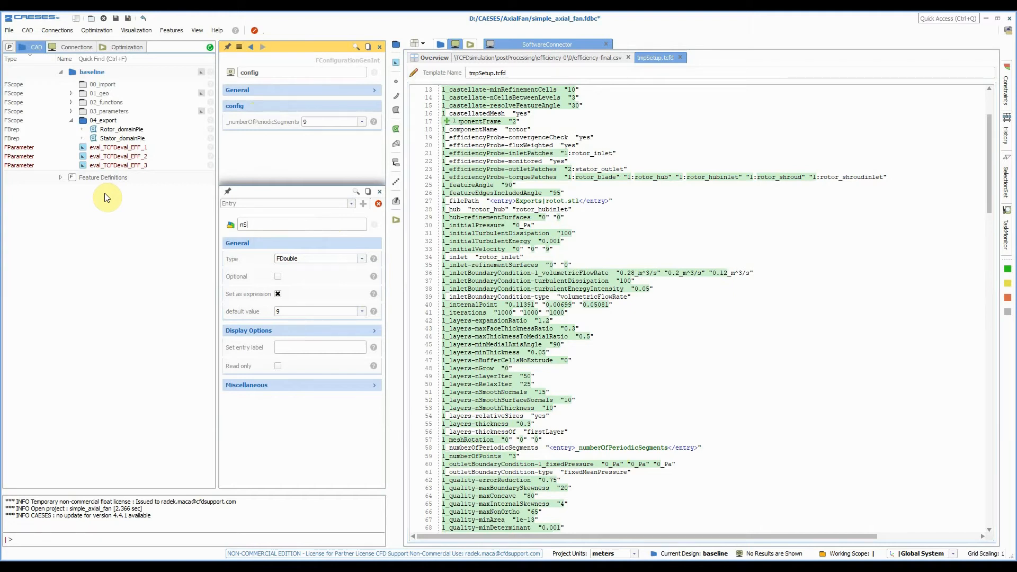
type("RotorBlade")
key("Return")
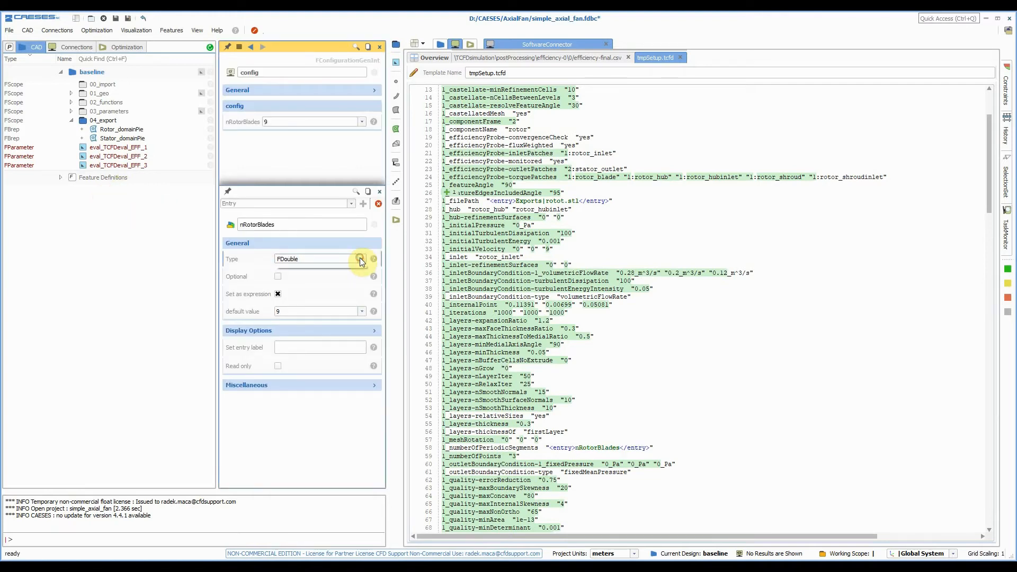
left_click(360, 257)
left_click(336, 283)
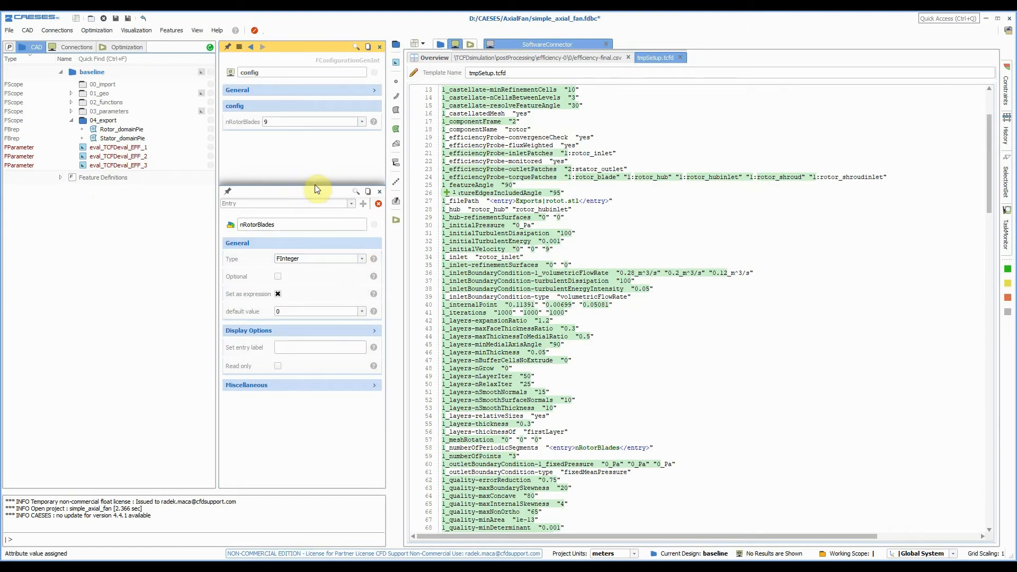
- Link the nRotorBlades value to the N_rotor parameter from the 03_parameters scope
left_click(285, 122)
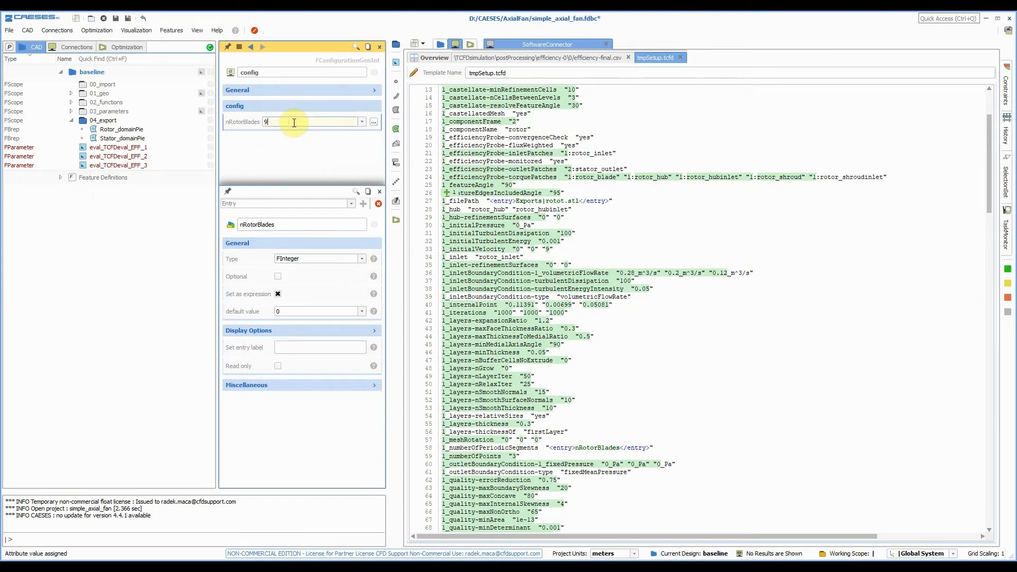
type("=")
left_click(72, 111)
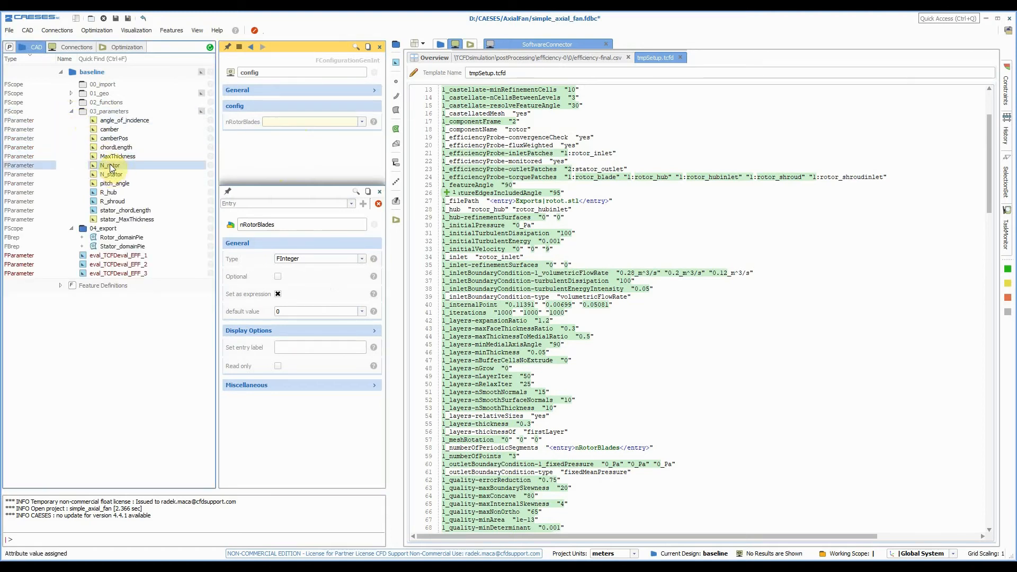
mouse_move(111, 167)
left_click_drag(113, 166, 279, 121)
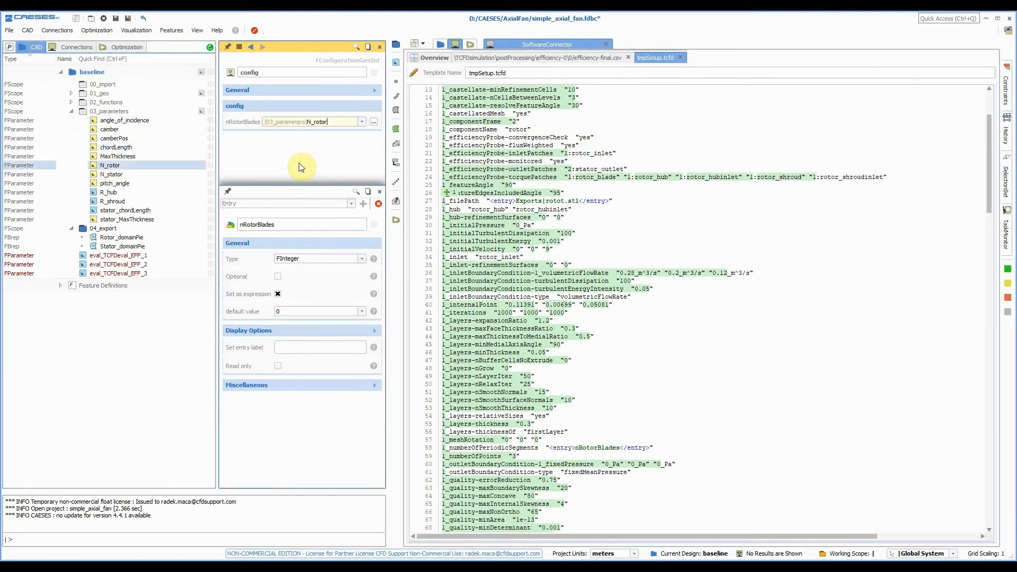
left_click(284, 166)
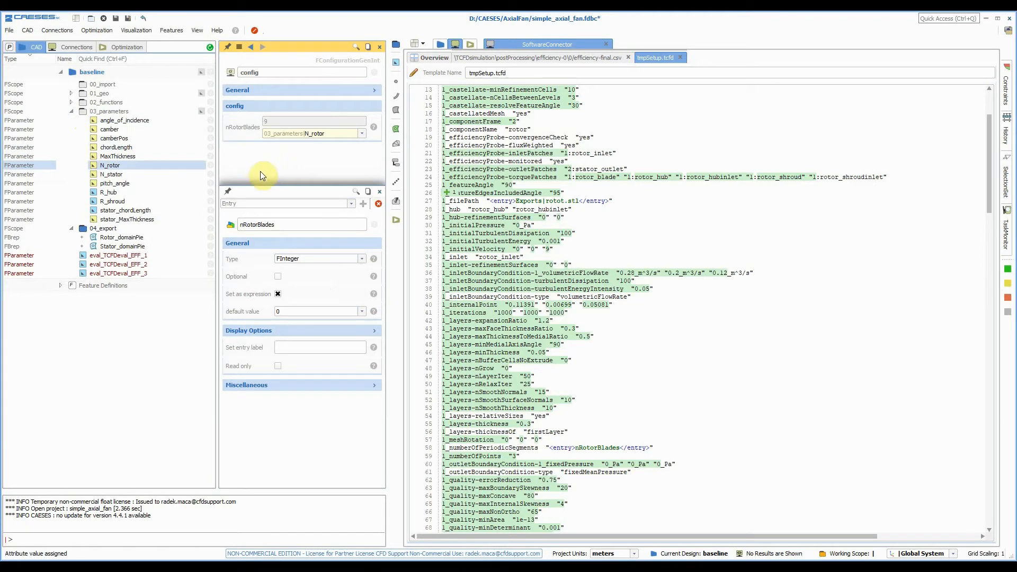
left_click(132, 183)
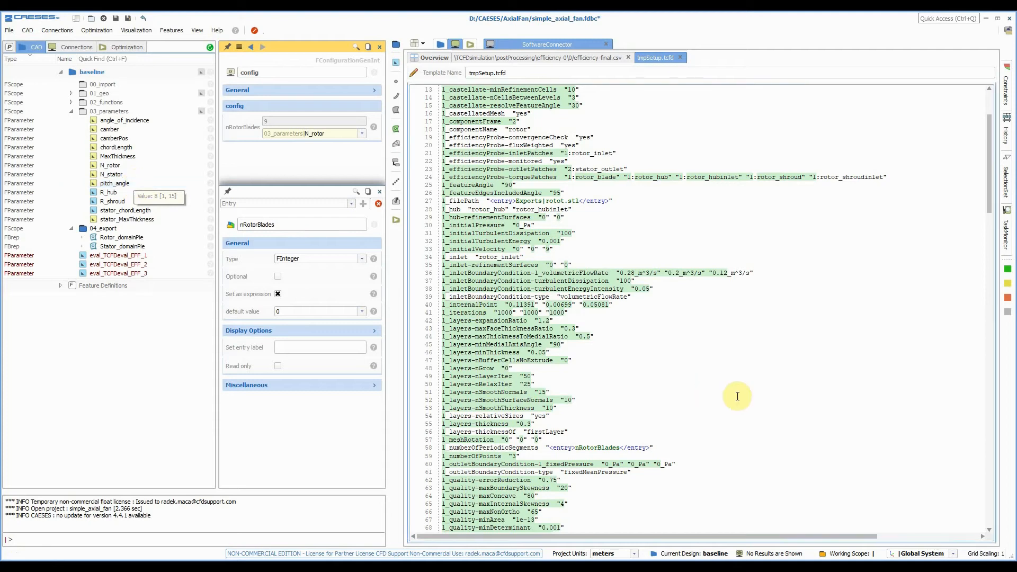
- Turn the stator's 2_numberOfPeriodicSegments value in the tmpSetup.tcfd template into a configurable entry
scroll(744, 396, "down", 3)
scroll(744, 396, "down", 20)
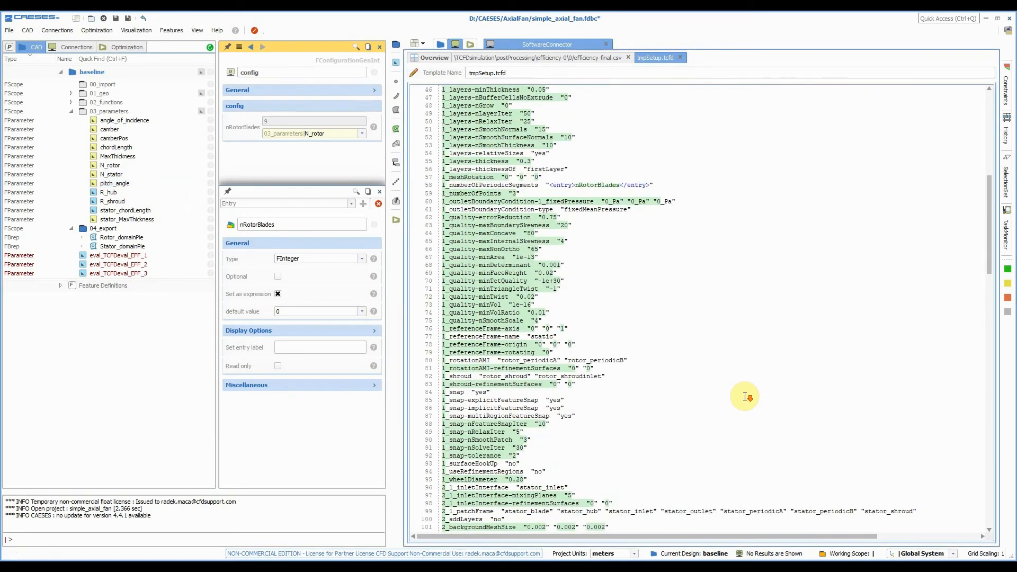
scroll(745, 396, "down", 7)
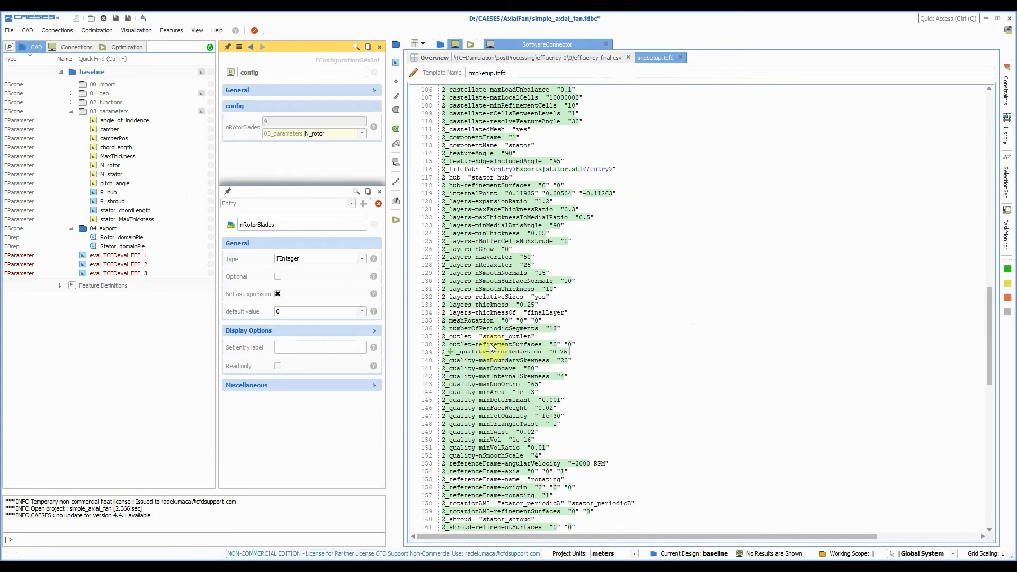
mouse_move(505, 334)
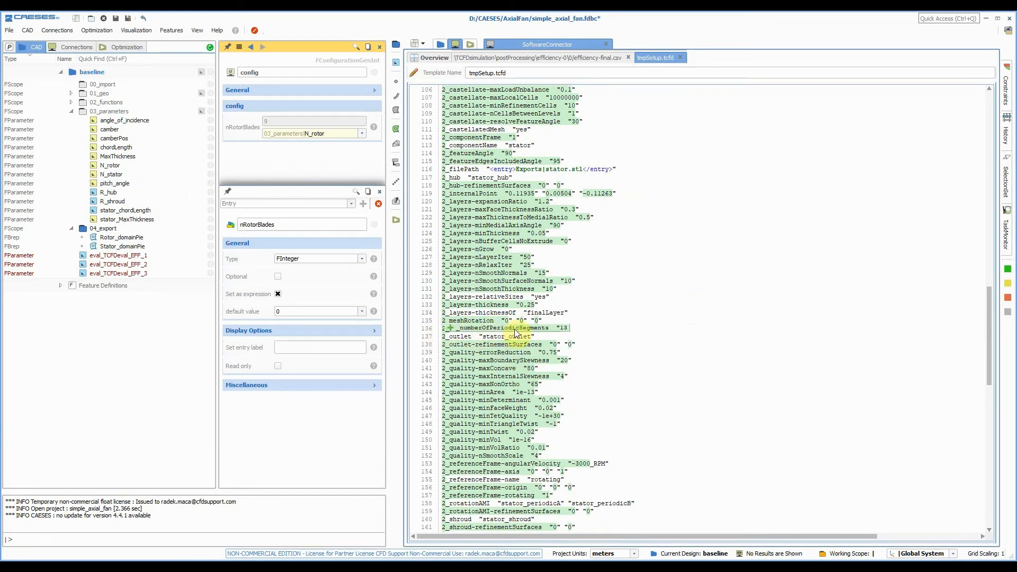
left_click(516, 329)
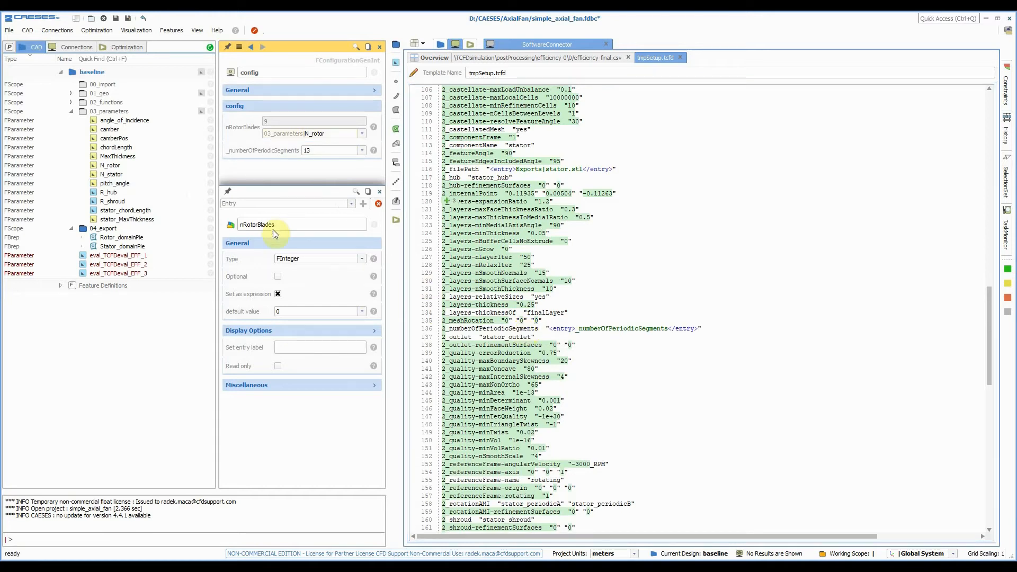
left_click(379, 191)
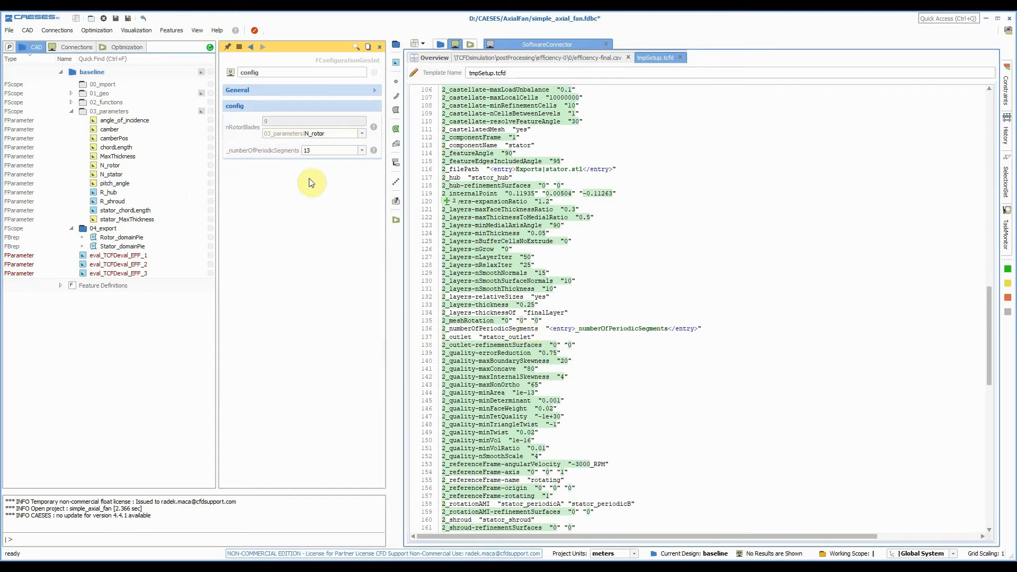
- Rename the stator's periodic segments entry as nStatorBlades and set its type to FInteger
left_click(265, 151)
left_click_drag(324, 225, 143, 196)
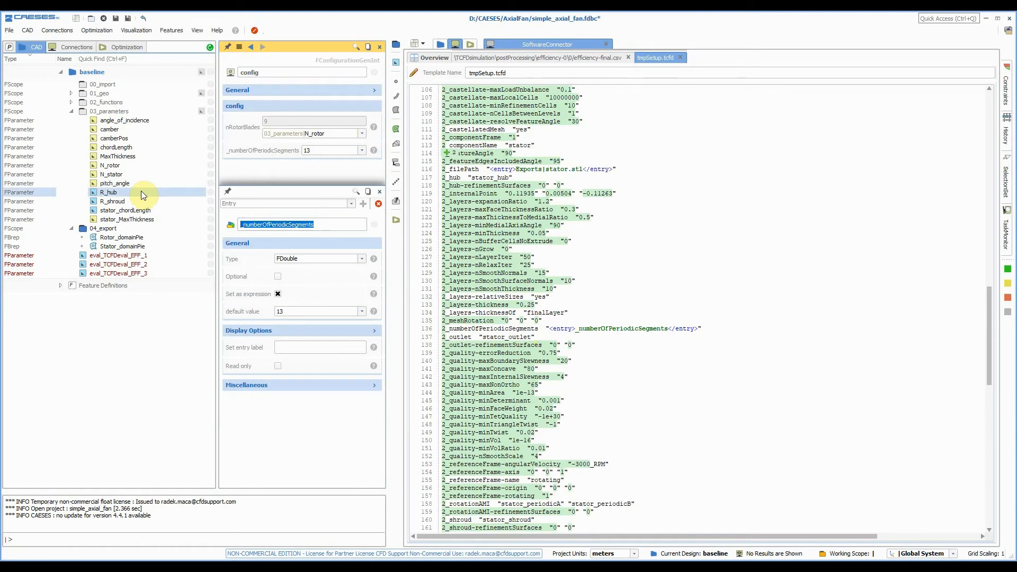
type("nS")
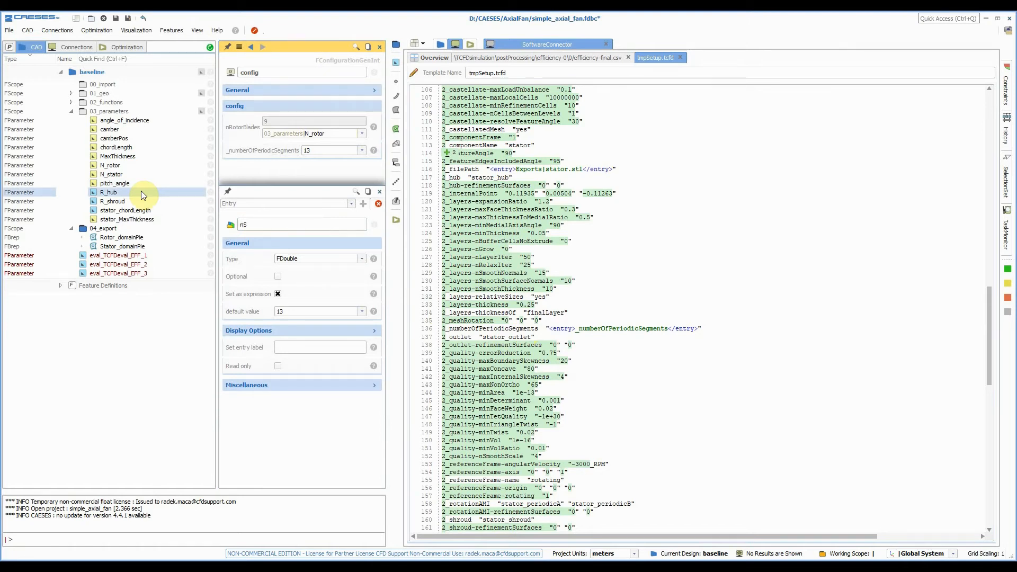
type("tatorBlades")
left_click(361, 259)
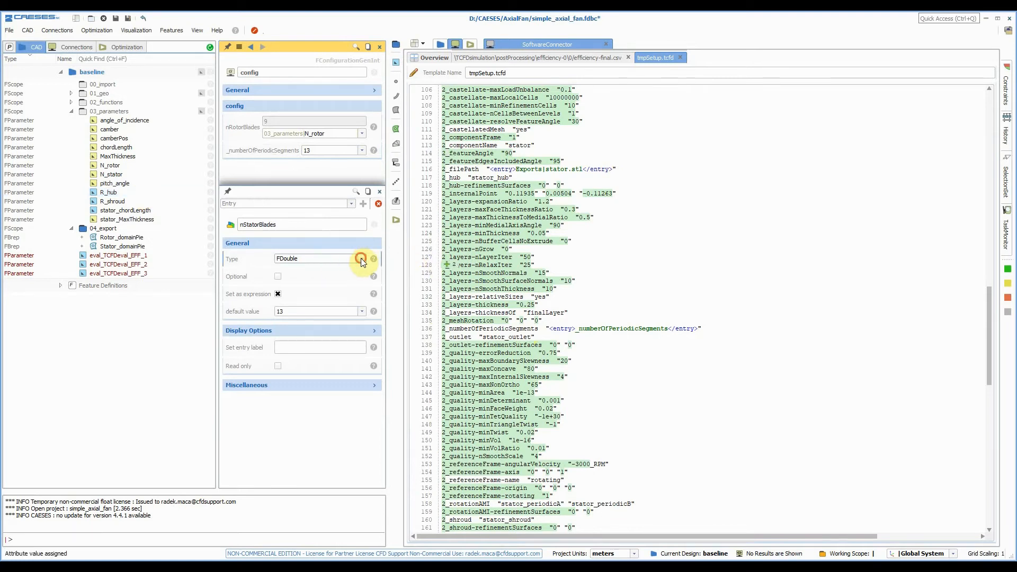
left_click(361, 258)
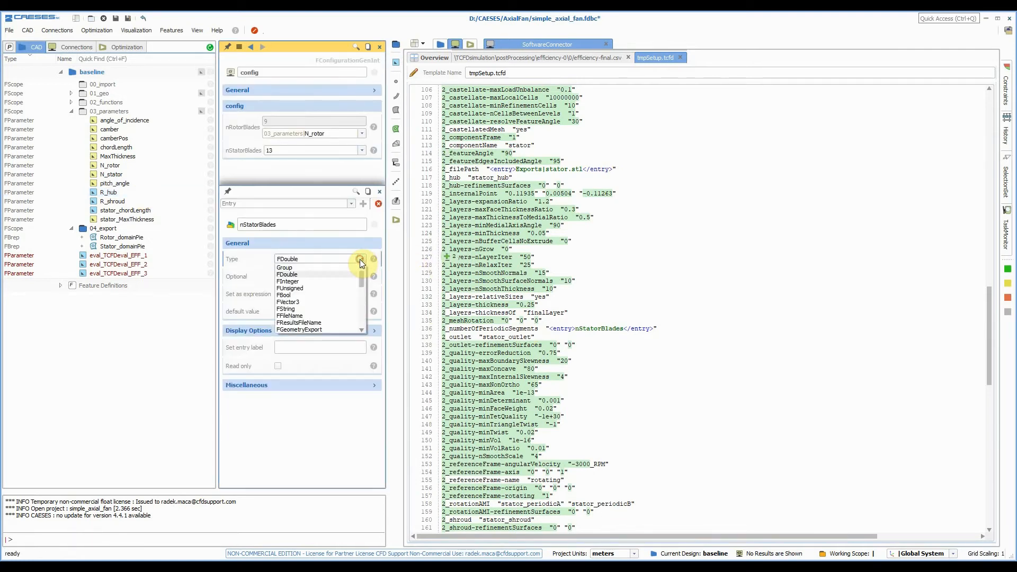
left_click(323, 281)
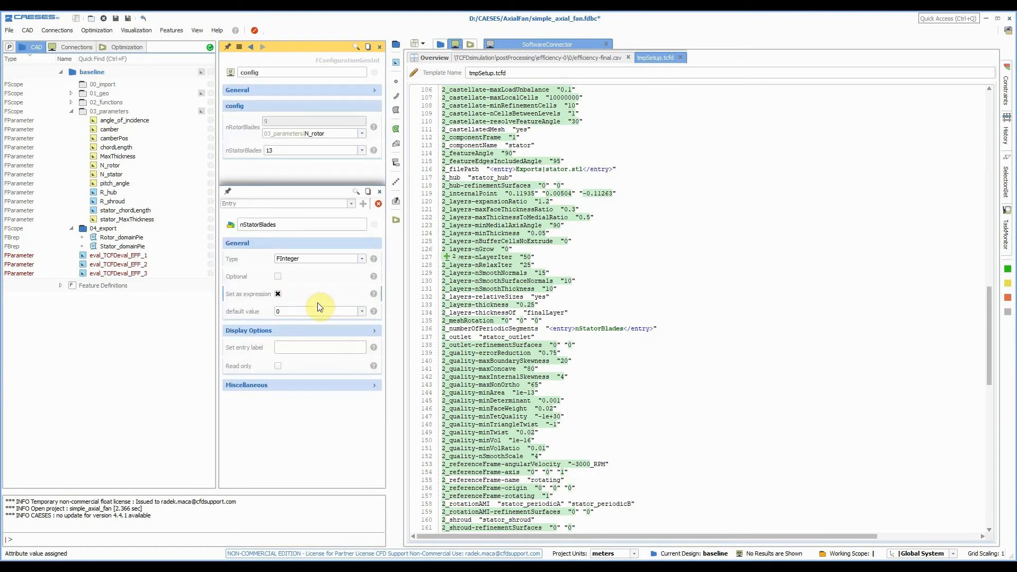
- Link the nStatorBlades value to the N_stator parameter from the 03_parameters scope
left_click(284, 154)
key("BackSpace")
left_click(120, 174)
left_click_drag(121, 173, 281, 151)
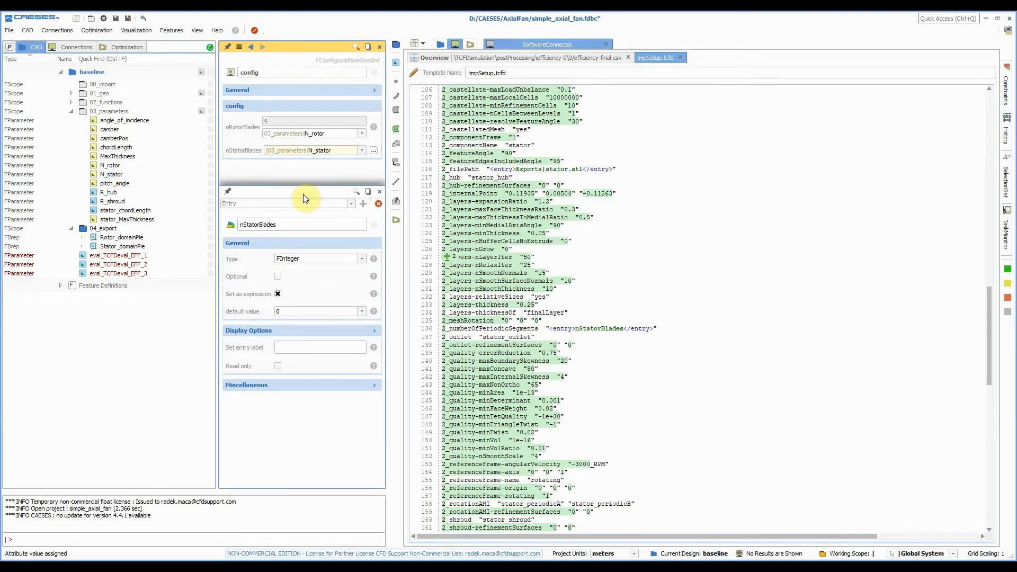
left_click(379, 191)
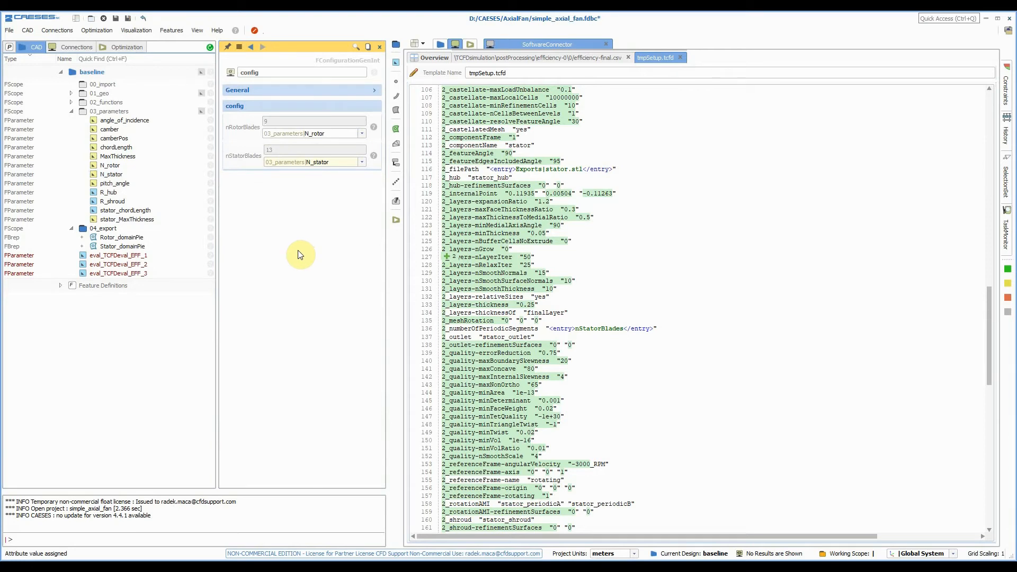
left_click(124, 171)
left_click(127, 182)
- Turn the processors value in the tmpSetup.tcfd template into a configurable entry
scroll(663, 267, "up", 13)
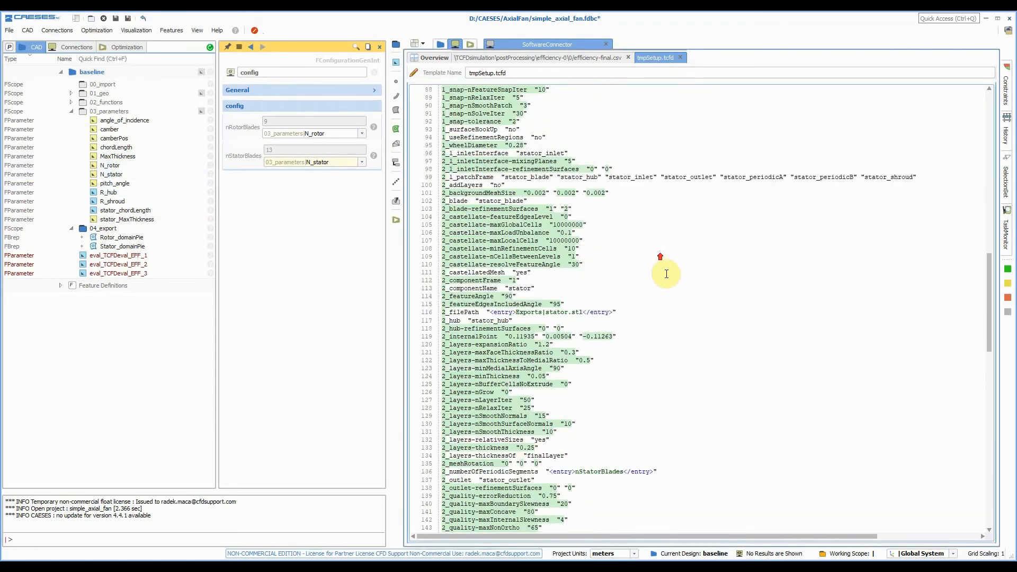
scroll(666, 274, "down", 16)
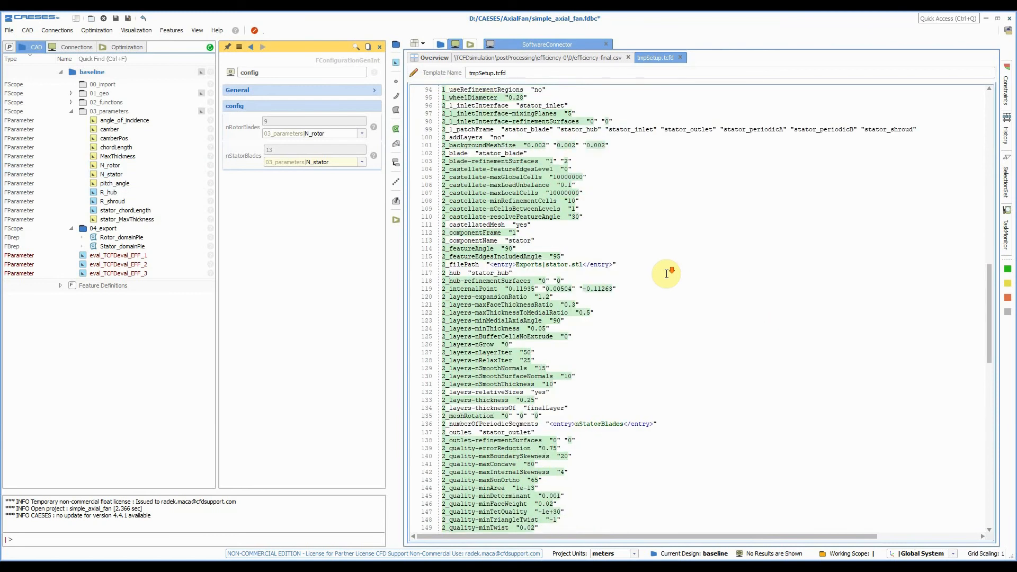
scroll(666, 273, "down", 3)
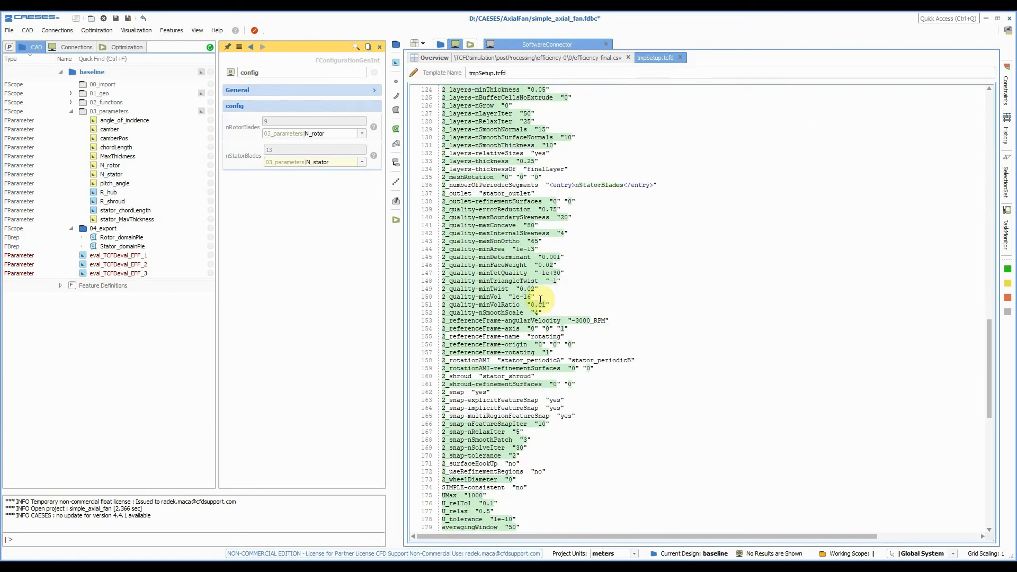
scroll(604, 352, "down", 13)
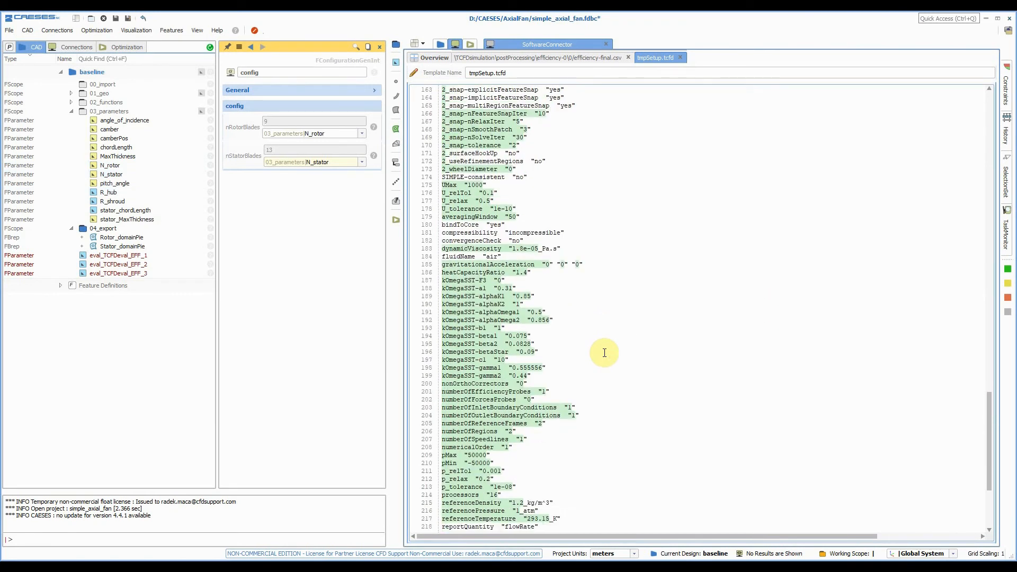
scroll(565, 372, "down", 5)
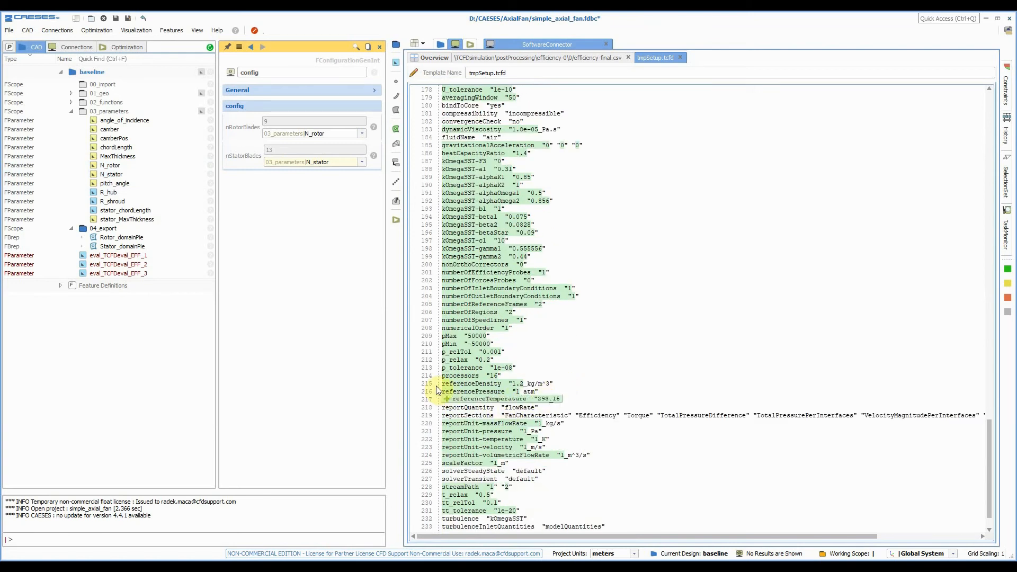
left_click(464, 376)
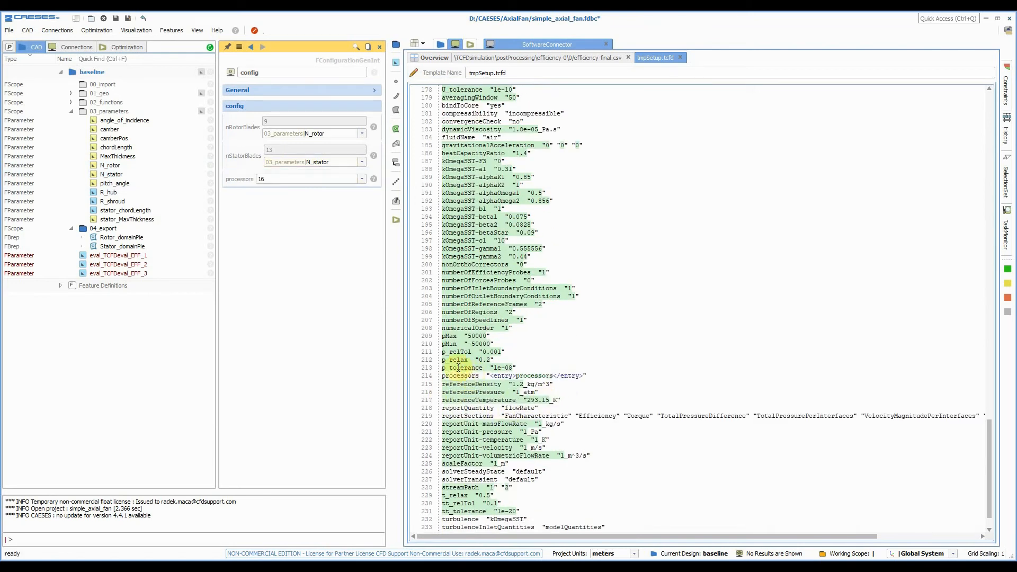
- Rename the processors entry as TCFDProcessors and set its type to FInteger
left_click(243, 177)
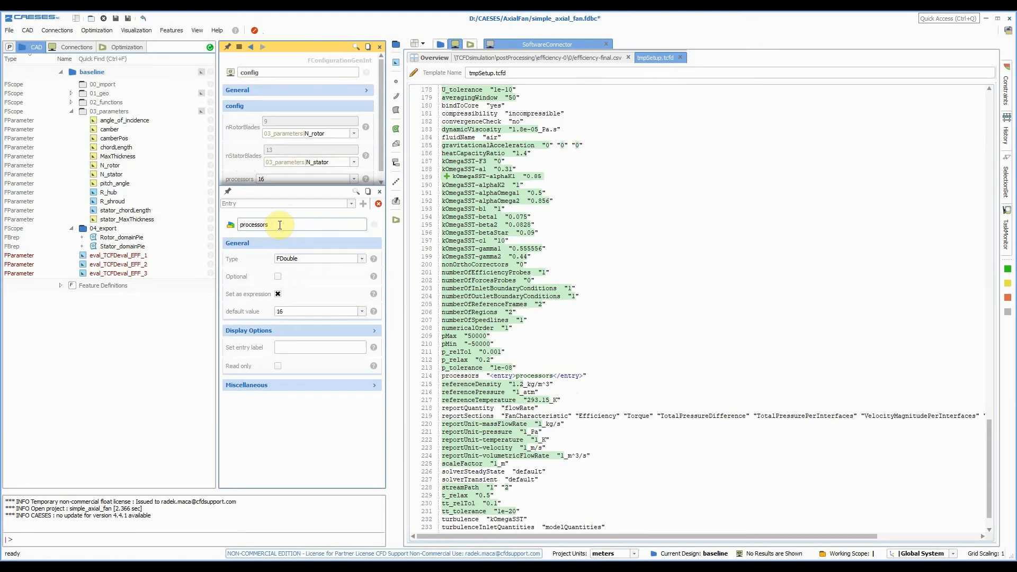
double_click(280, 225)
type("TCFD")
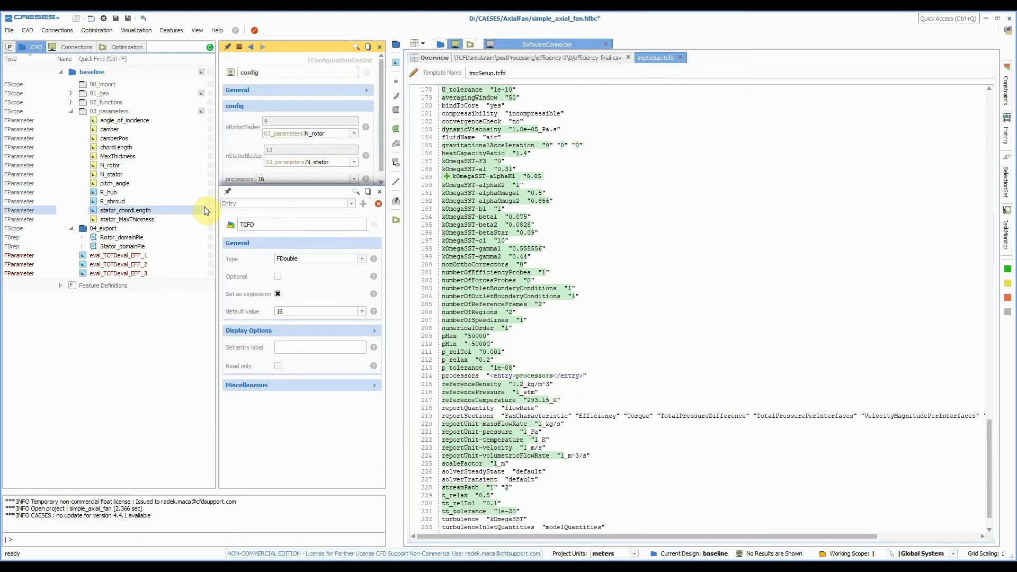
type("Processors")
left_click(361, 260)
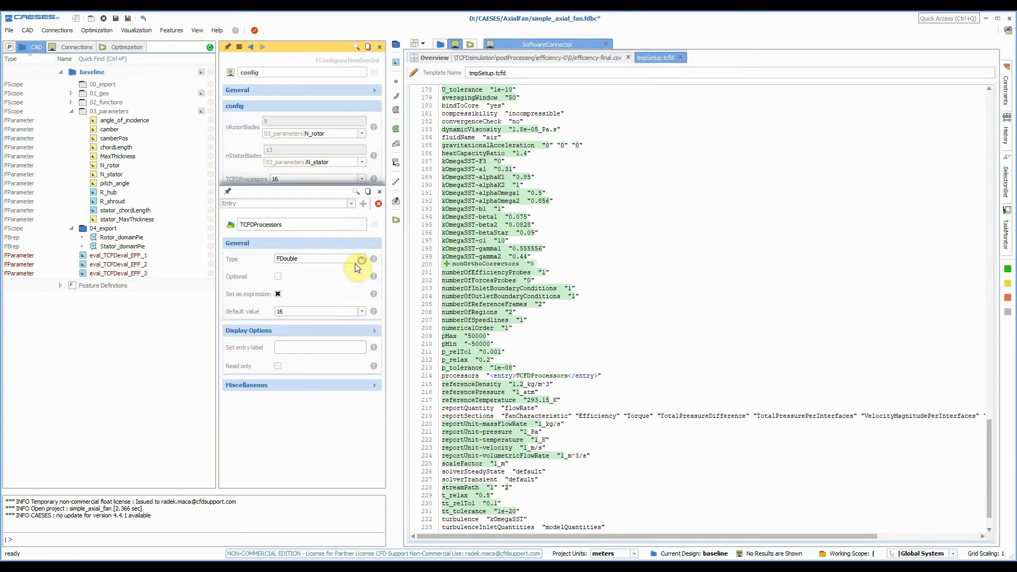
left_click(356, 262)
left_click(339, 282)
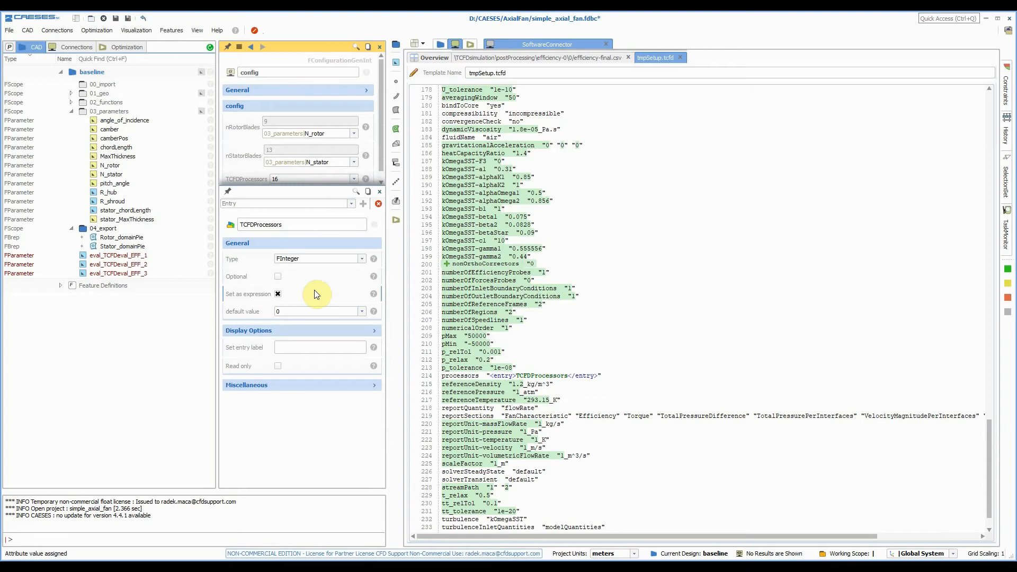
- Give the TCFDProcessors entry a default value of 16 and set its configuration value to 8
left_click(282, 311)
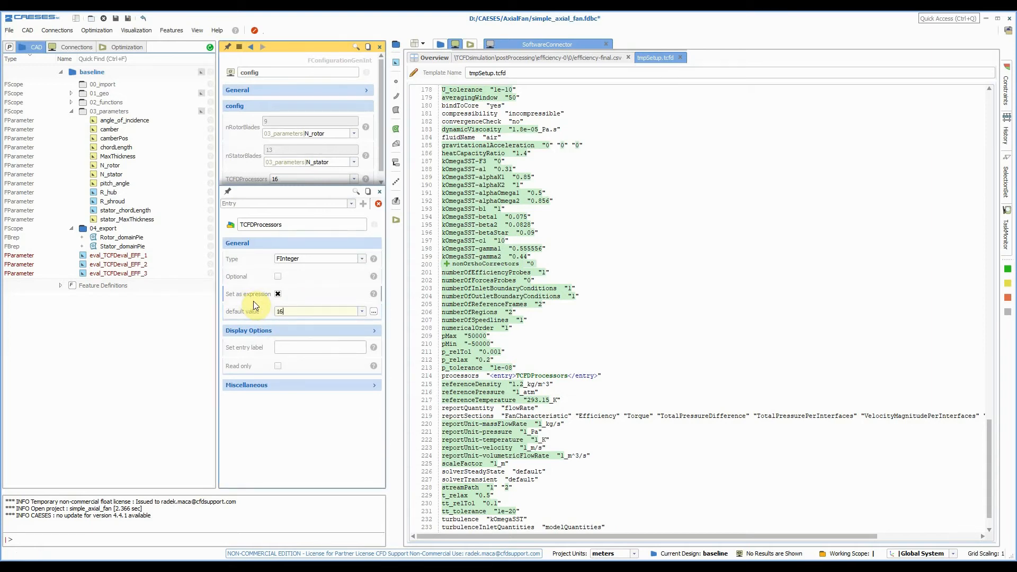
key("Return")
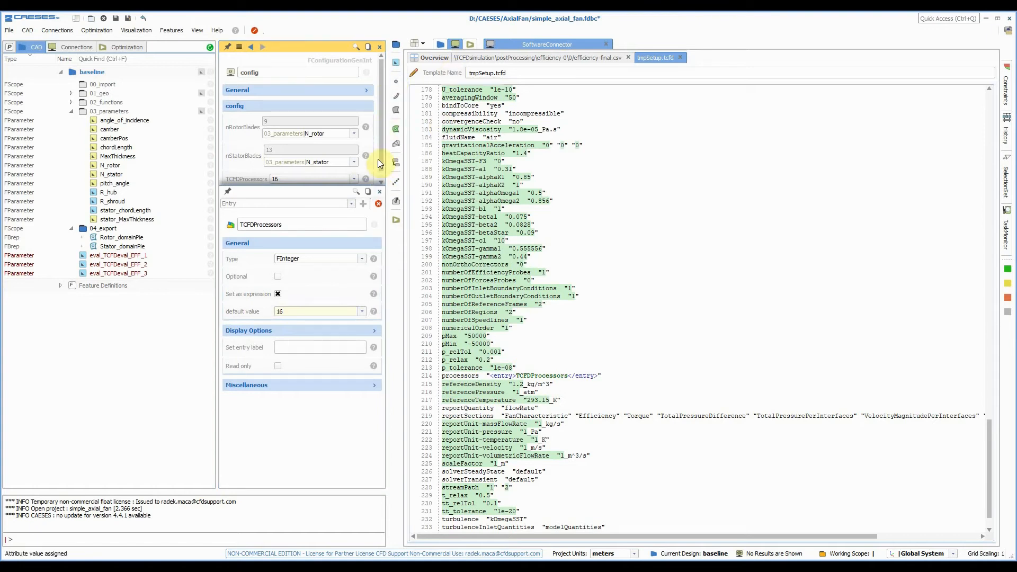
left_click(379, 191)
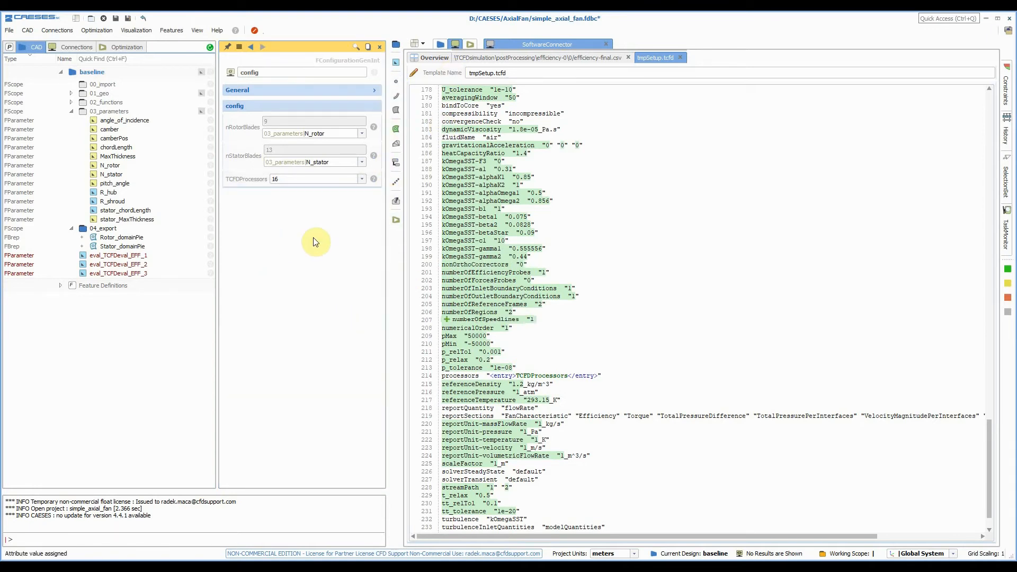
left_click(286, 179)
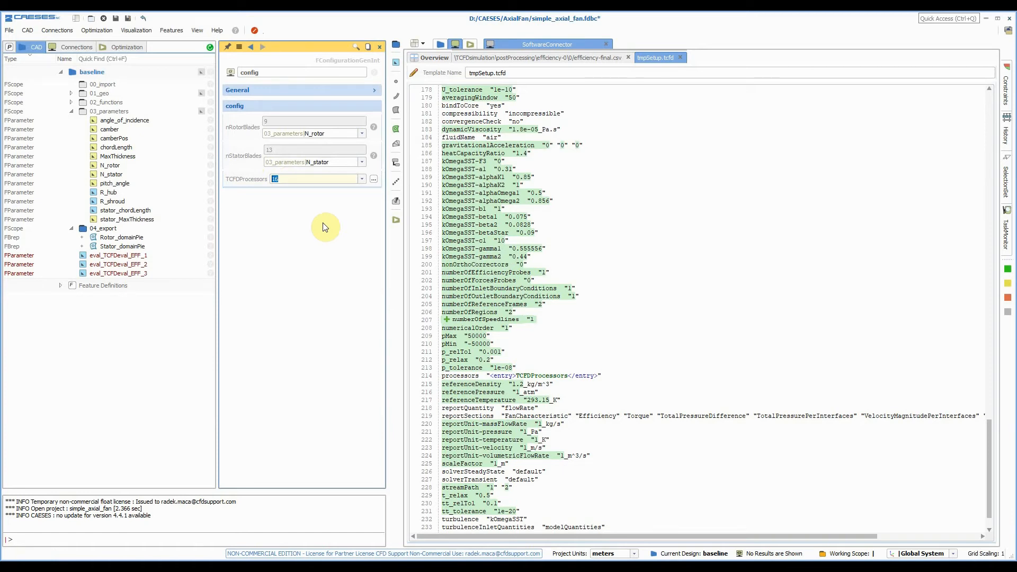
type("8")
key("Return")
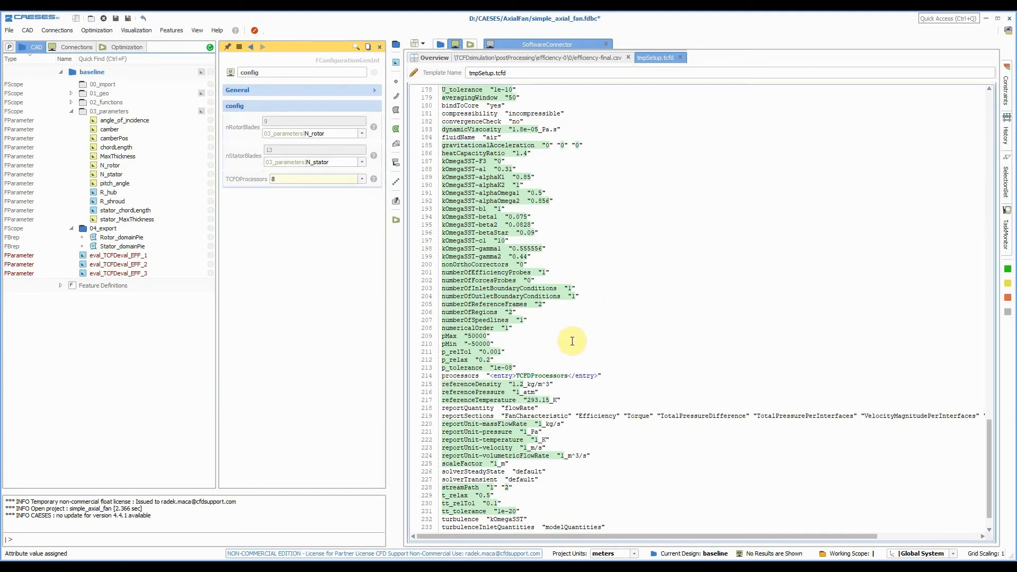
- Open the Runner's settings from the connector overview and create a new local application for it
scroll(572, 341, "up", 9)
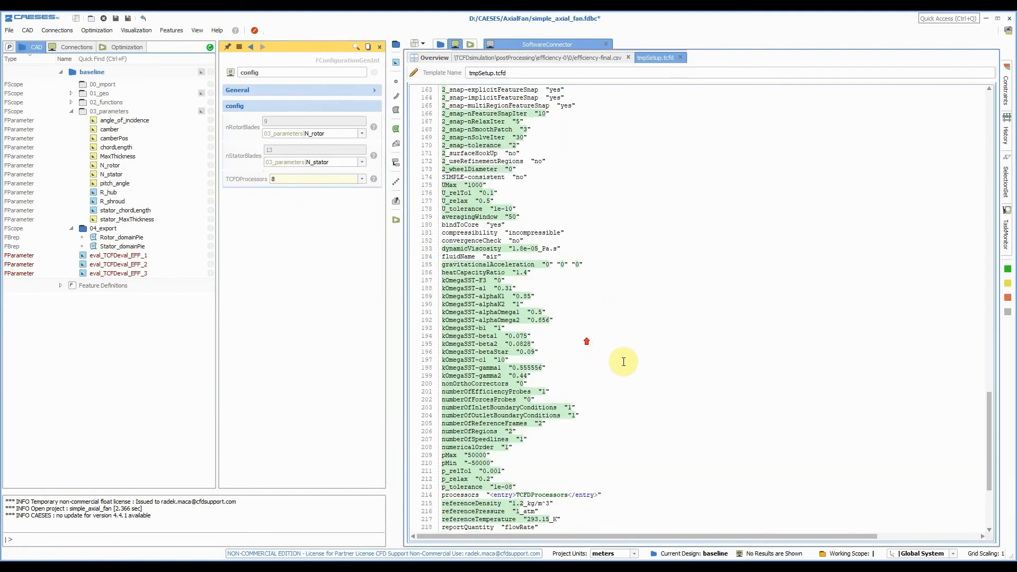
scroll(651, 339, "up", 1)
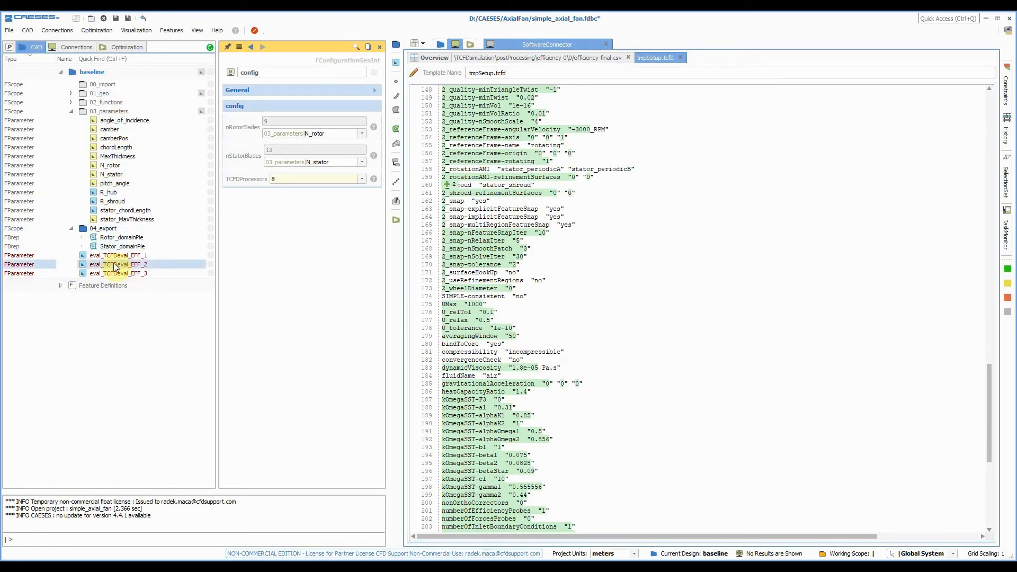
left_click(433, 57)
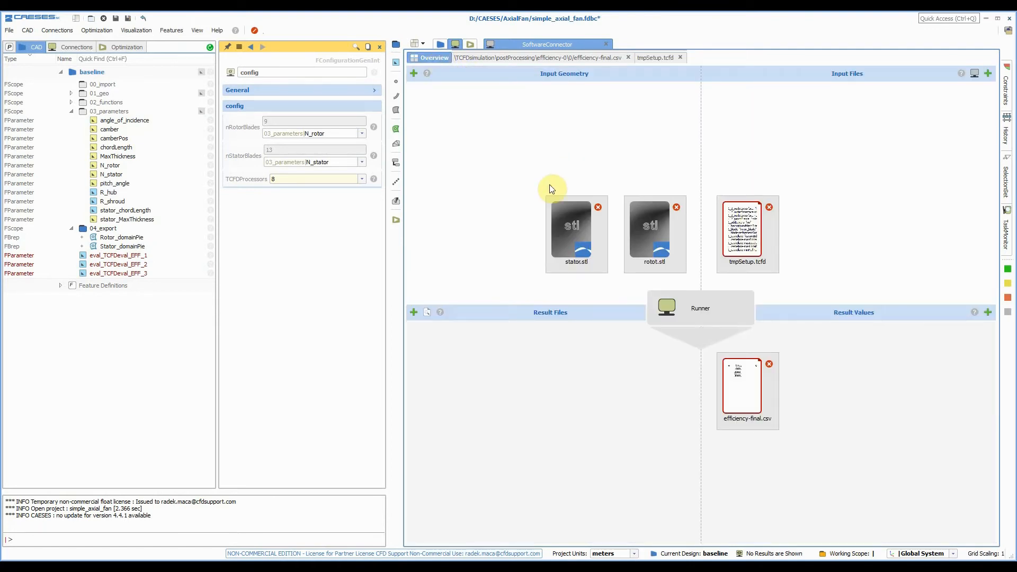
left_click(710, 316)
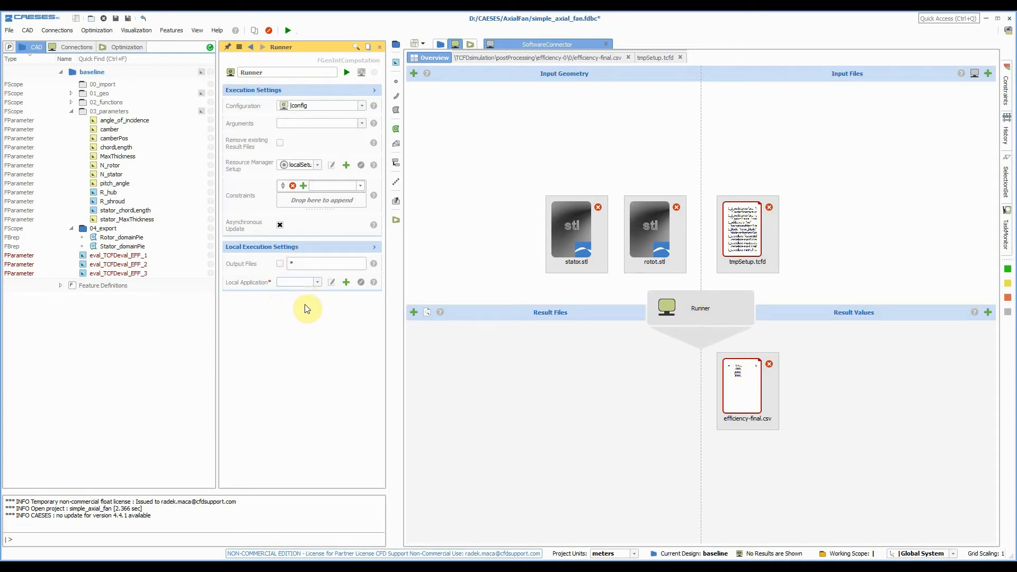
left_click(345, 282)
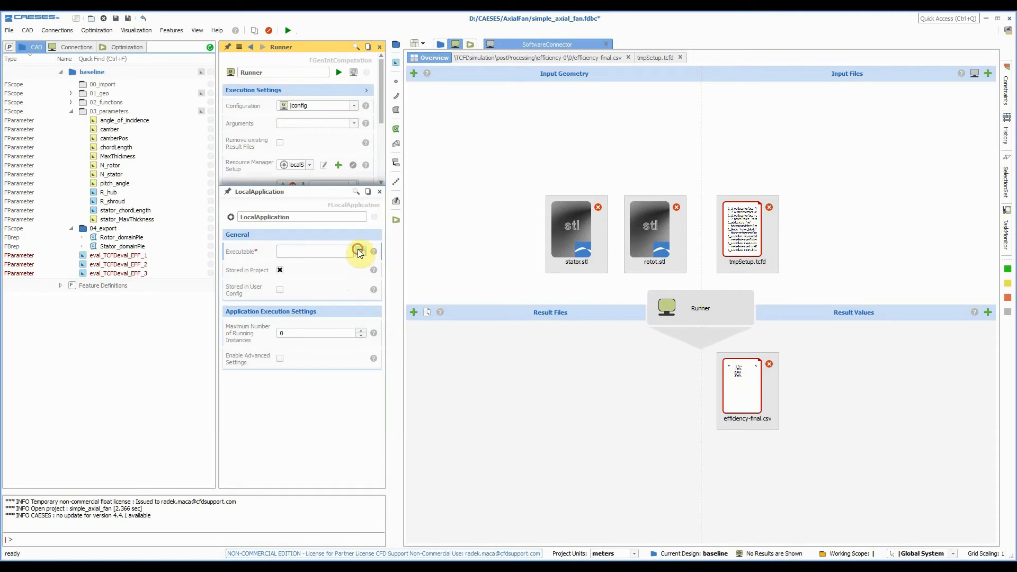
- Set the local application's executable to CFDProcessor.exe from C:/TCFD/19.04/bin and close its settings
left_click(427, 312)
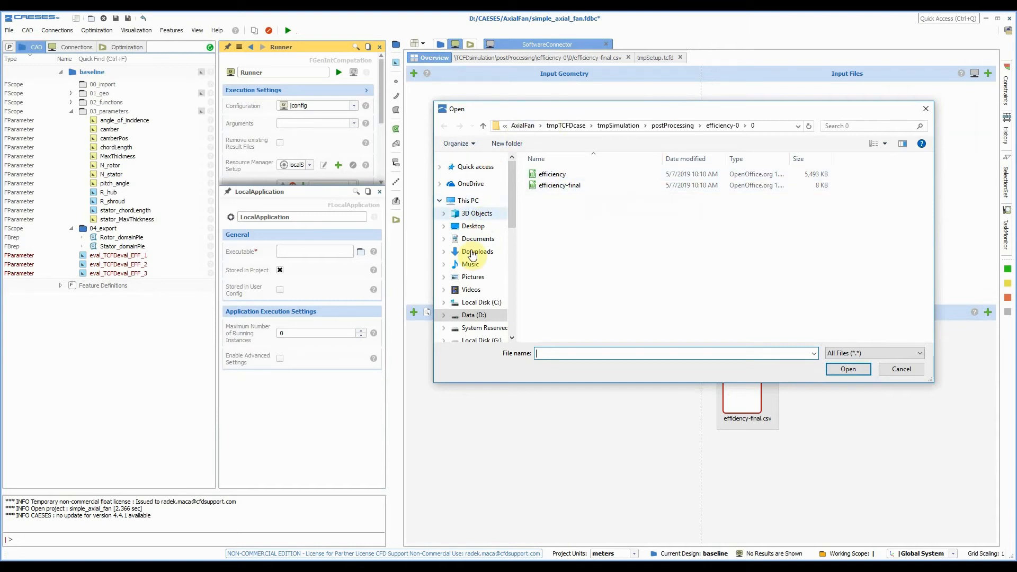
left_click(482, 302)
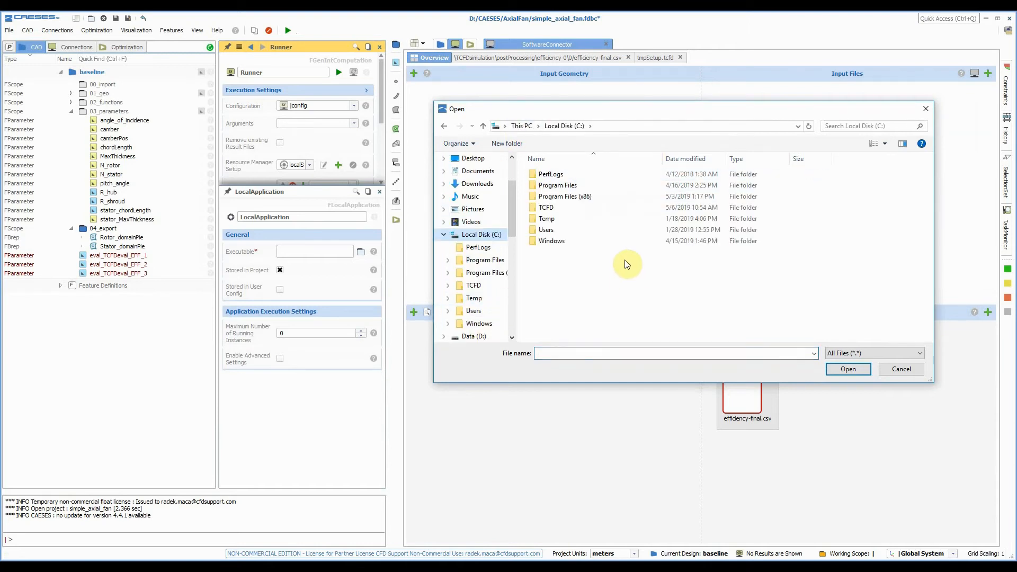
double_click(550, 207)
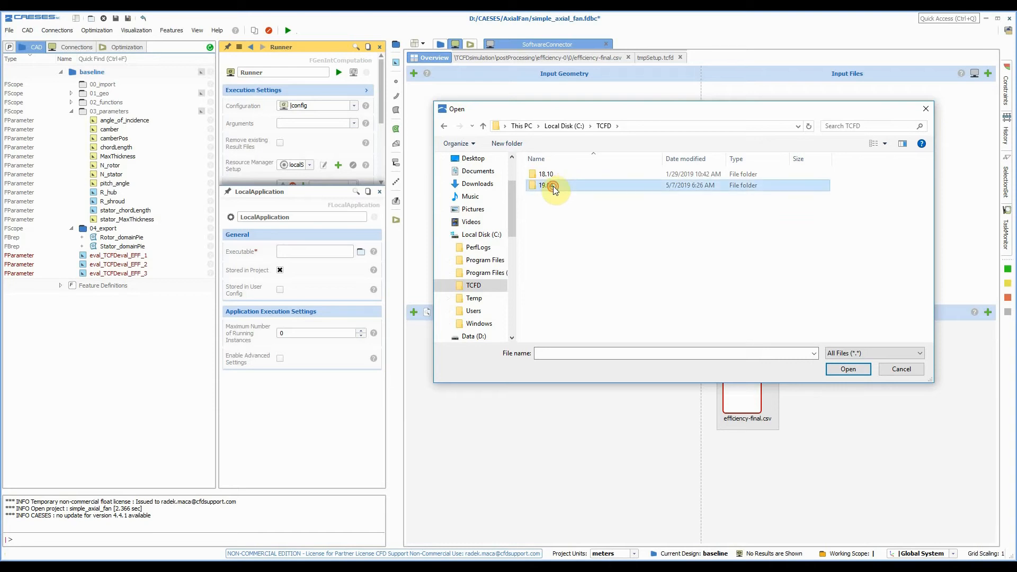
double_click(553, 187)
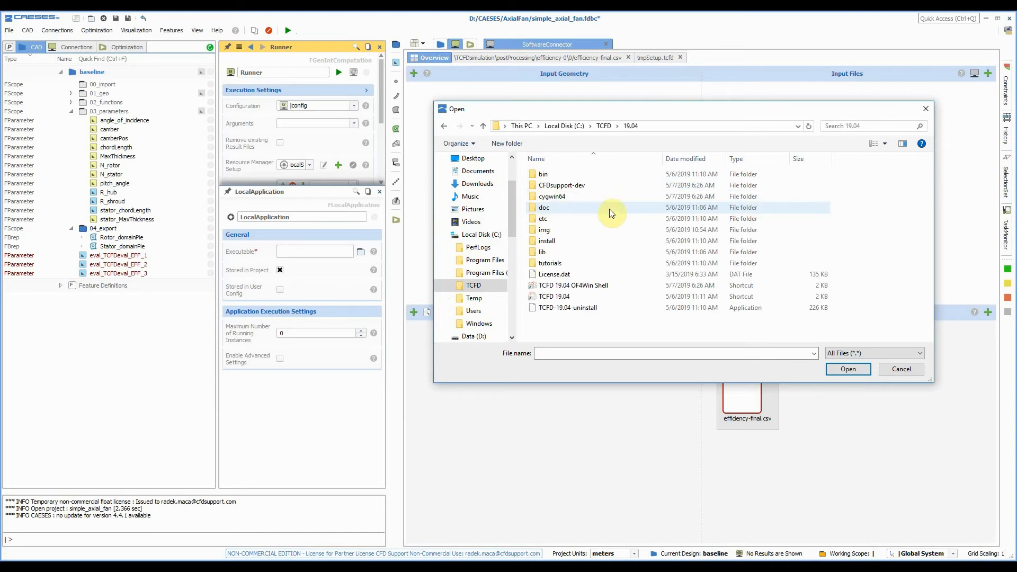
double_click(559, 178)
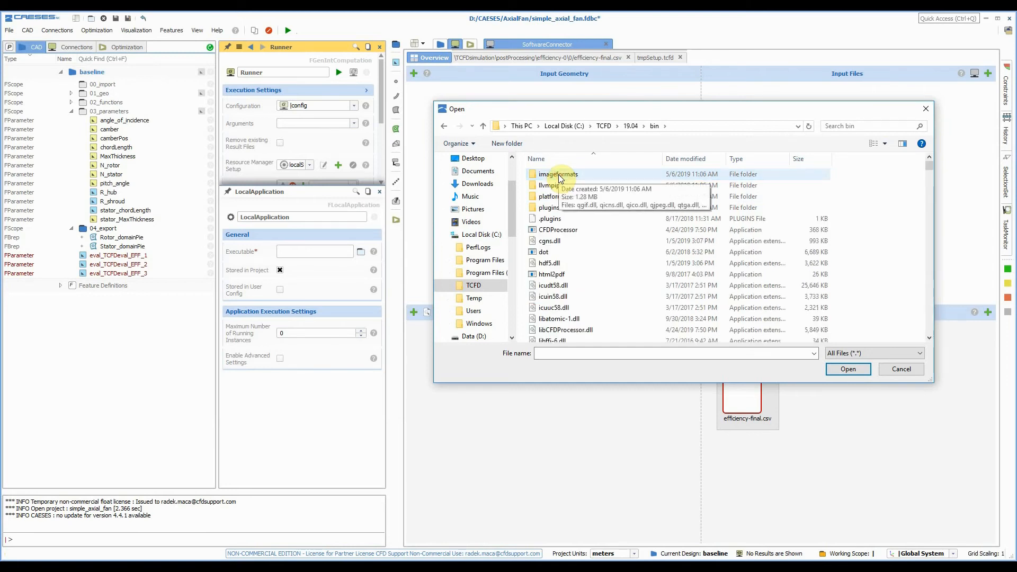
double_click(561, 232)
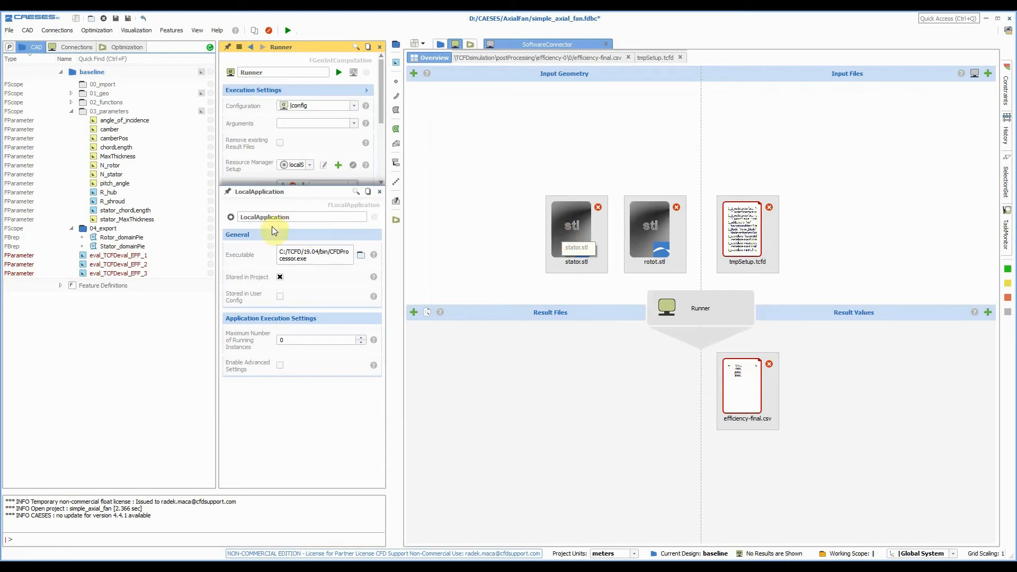
left_click(380, 192)
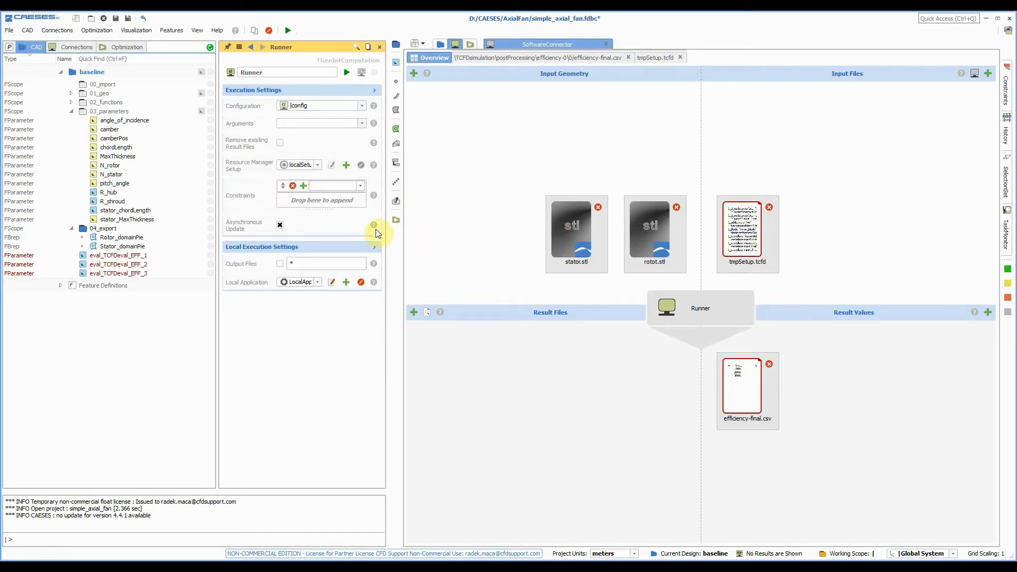
- Begin the Runner's arguments with "-setup tmpSetup.tcfd -dir "
left_click(313, 123)
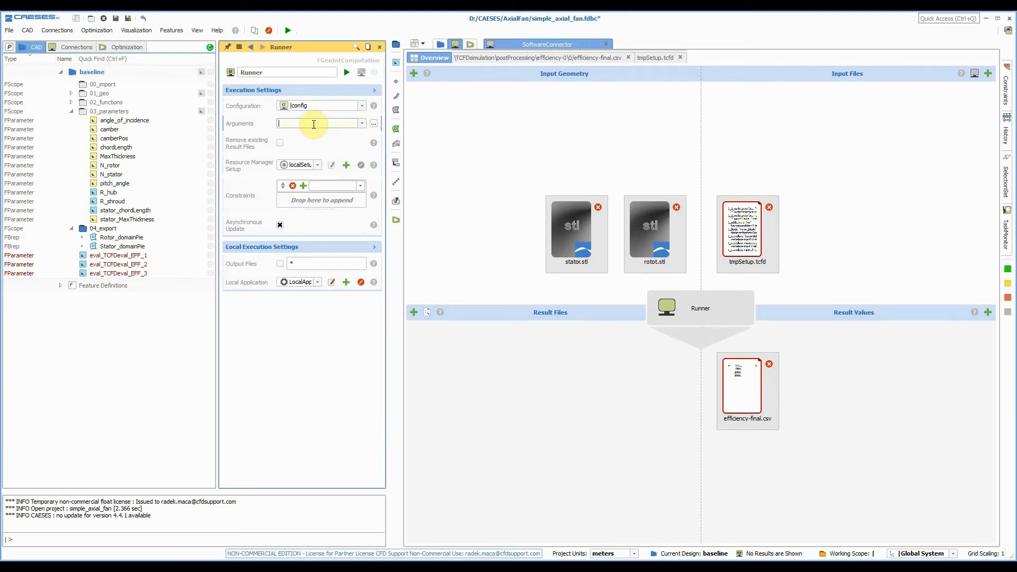
type("\"-setup\"")
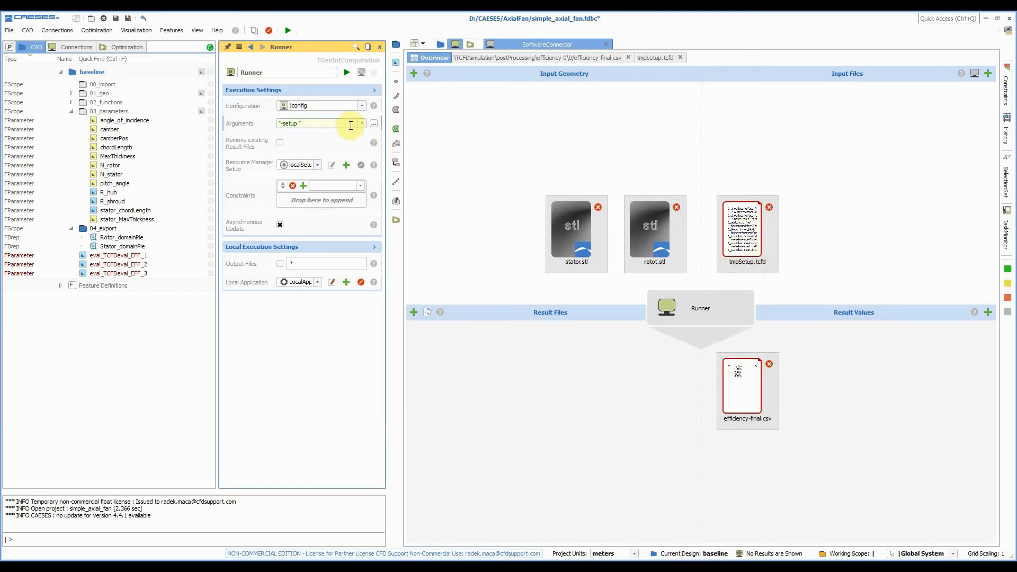
type("tmpSetup.tcfd -dir")
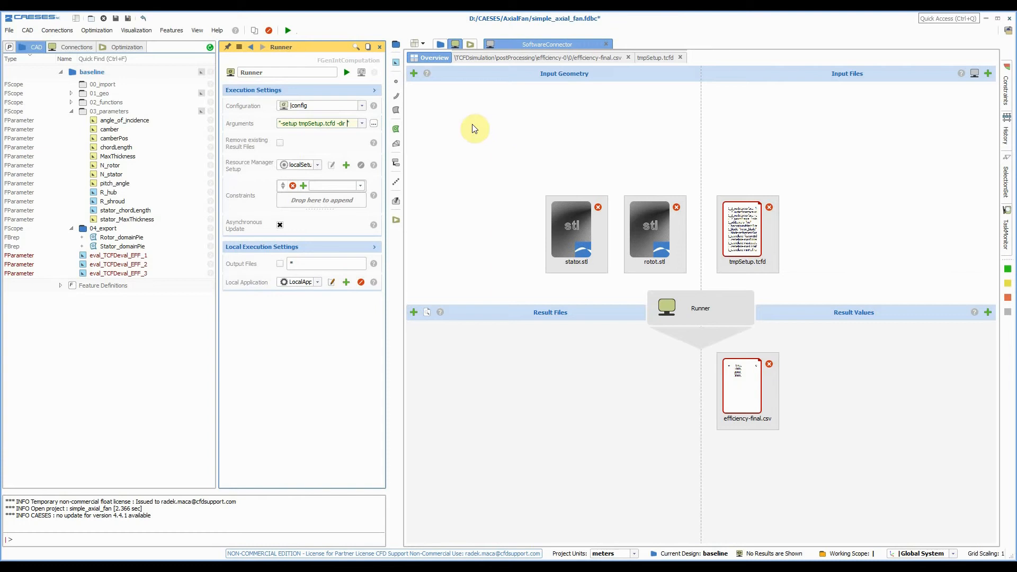
- Copy the folder name TCFDsimulation from the efficiency-final.csv subfolder path and insert it after -dir in the Runner's arguments
double_click(741, 389)
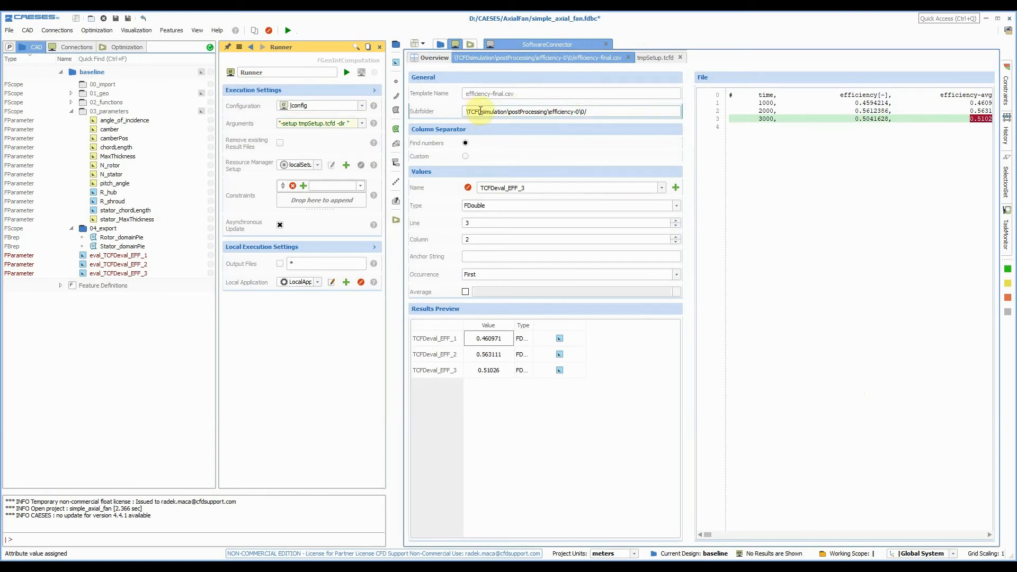
double_click(504, 111)
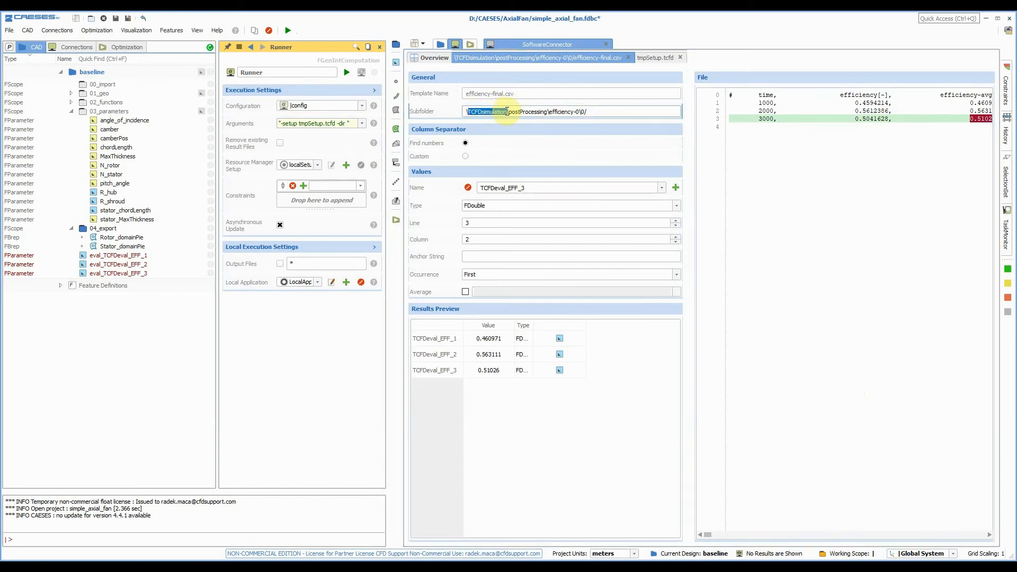
right_click(500, 114)
left_click(526, 172)
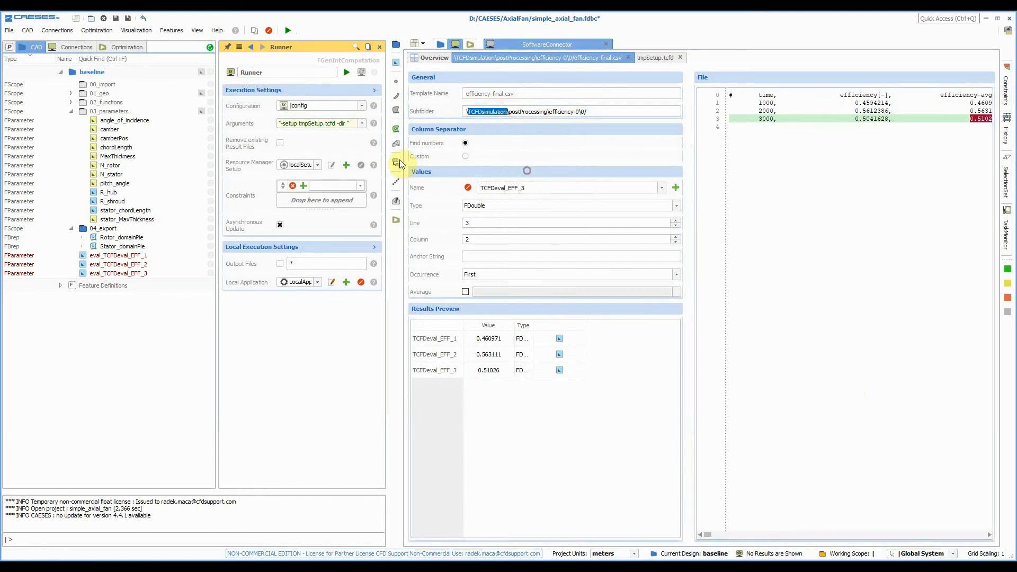
left_click(347, 123)
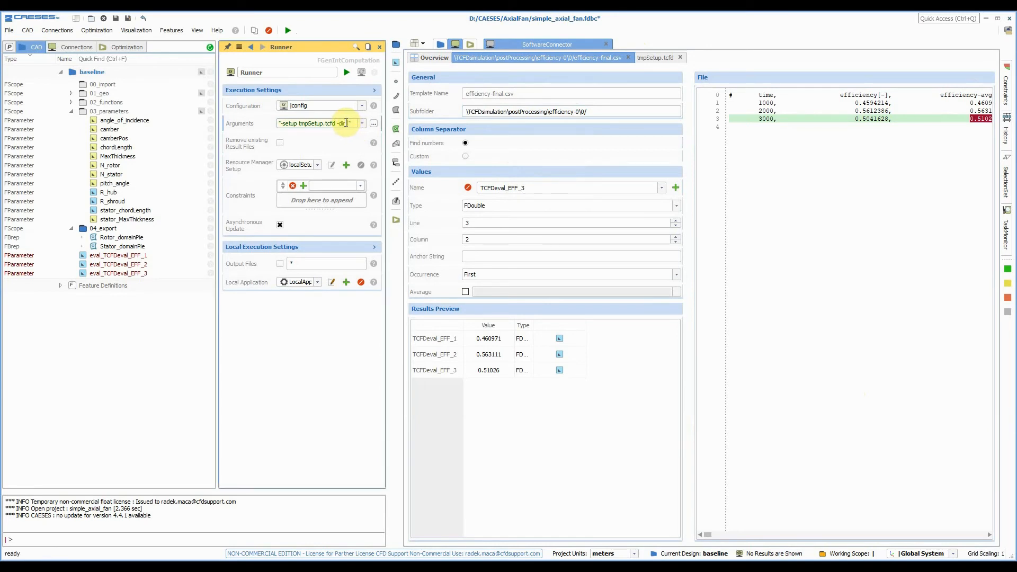
right_click(348, 124)
left_click(374, 196)
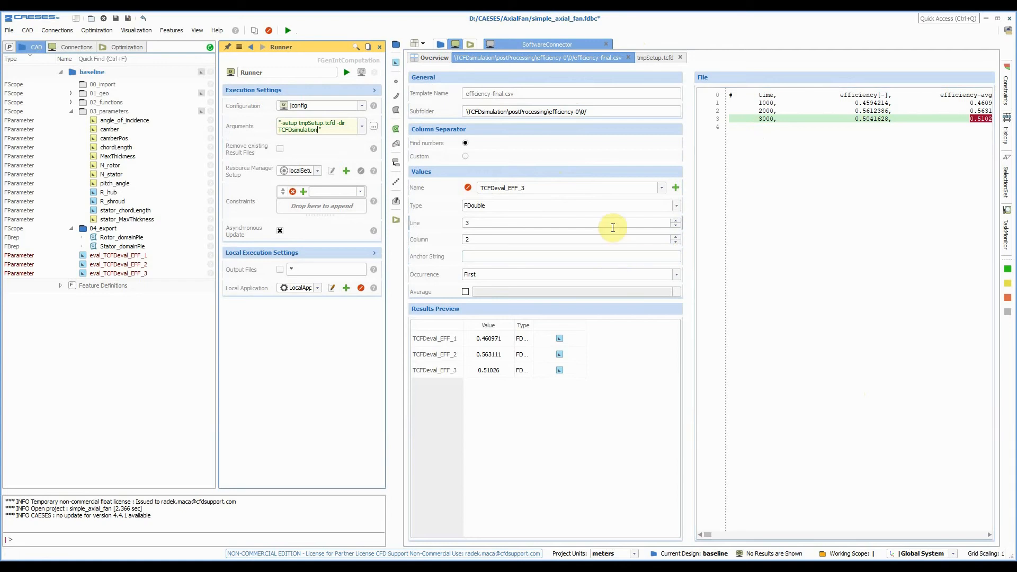
left_click(772, 216)
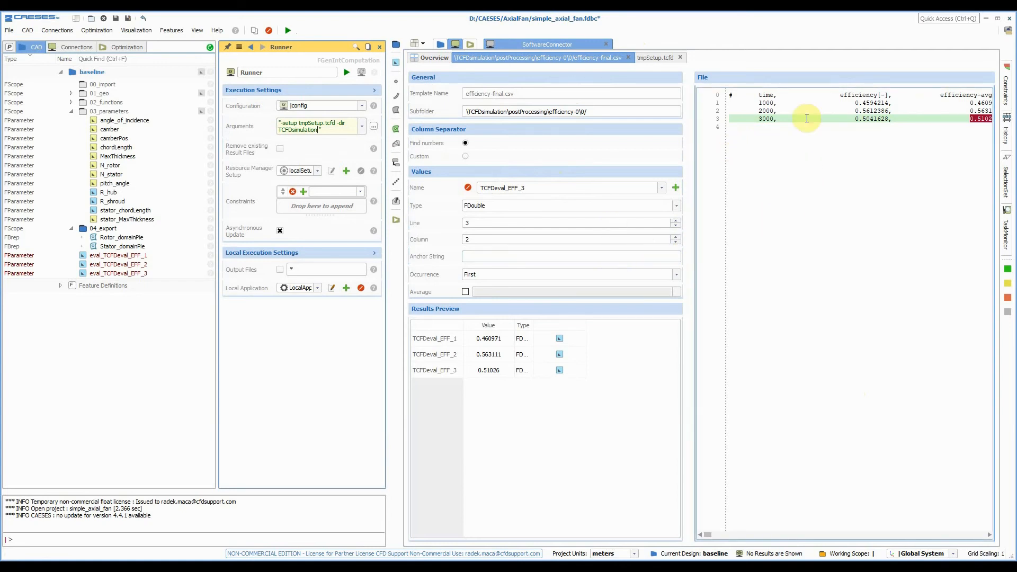
- Append -allrun to the Runner's arguments and return to the connector overview
left_click(468, 111)
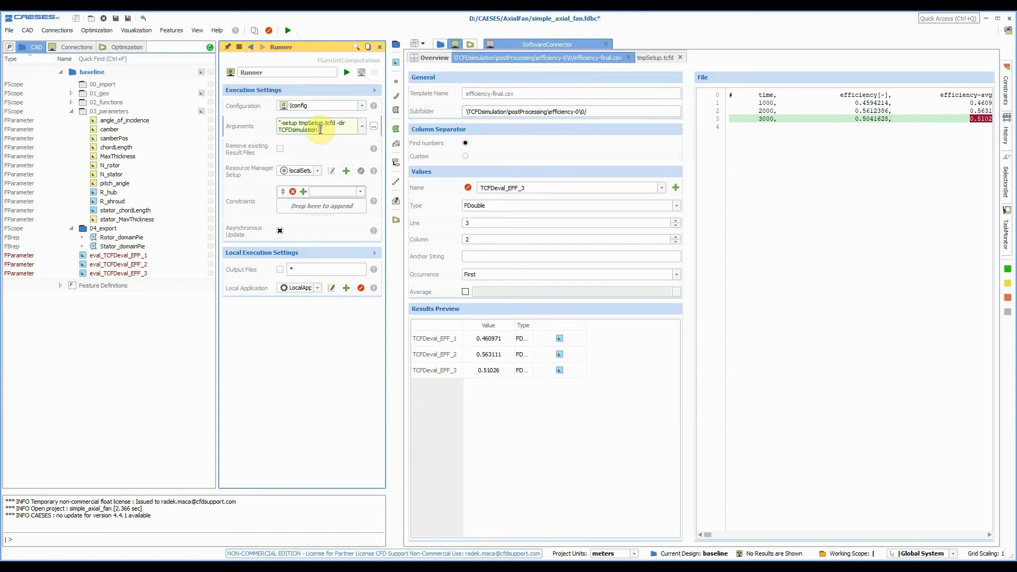
type("-allrun")
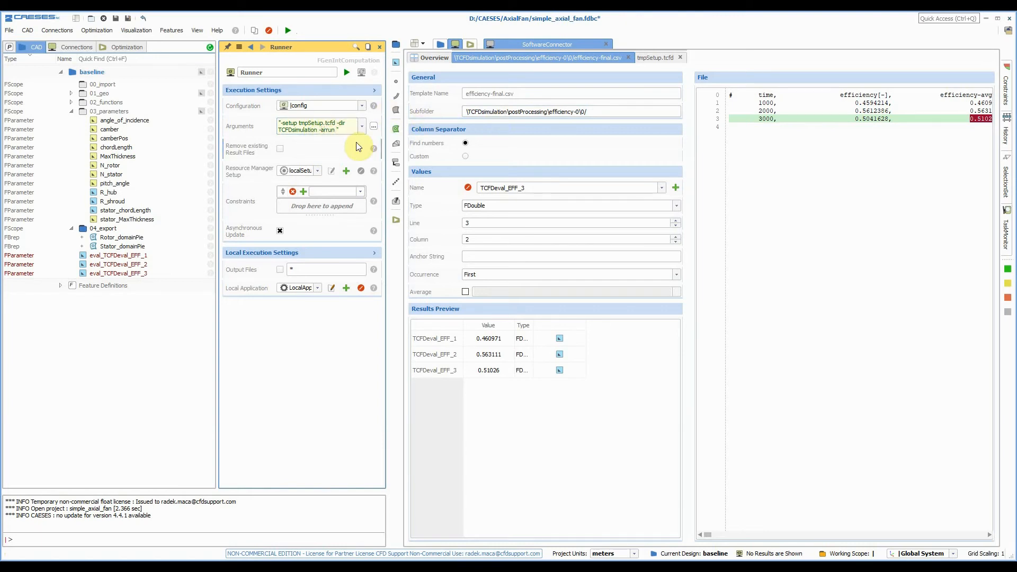
type("l")
left_click(433, 58)
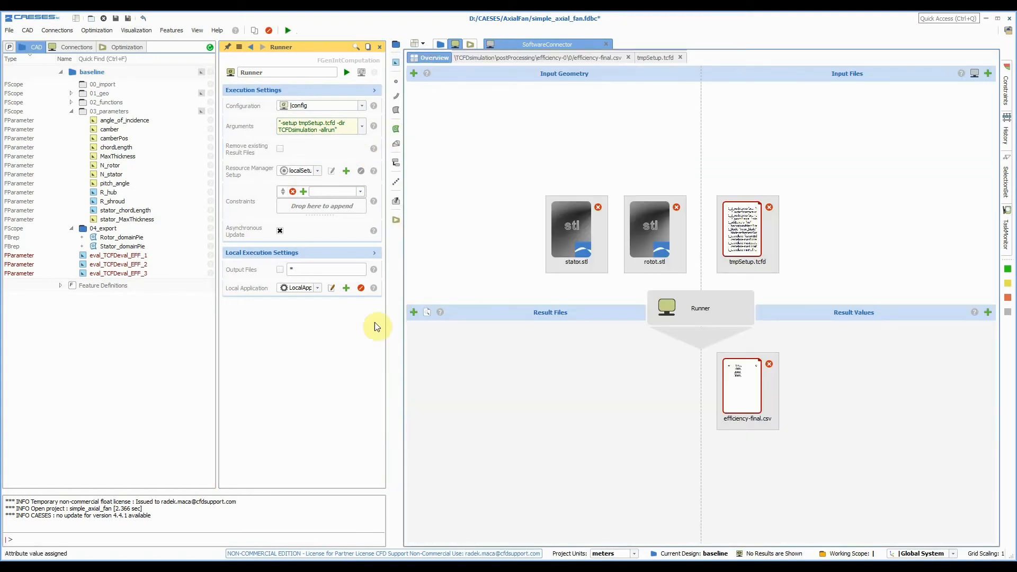
- Rename the Runner as TCFDRunner and run its computation for the baseline design
double_click(279, 73)
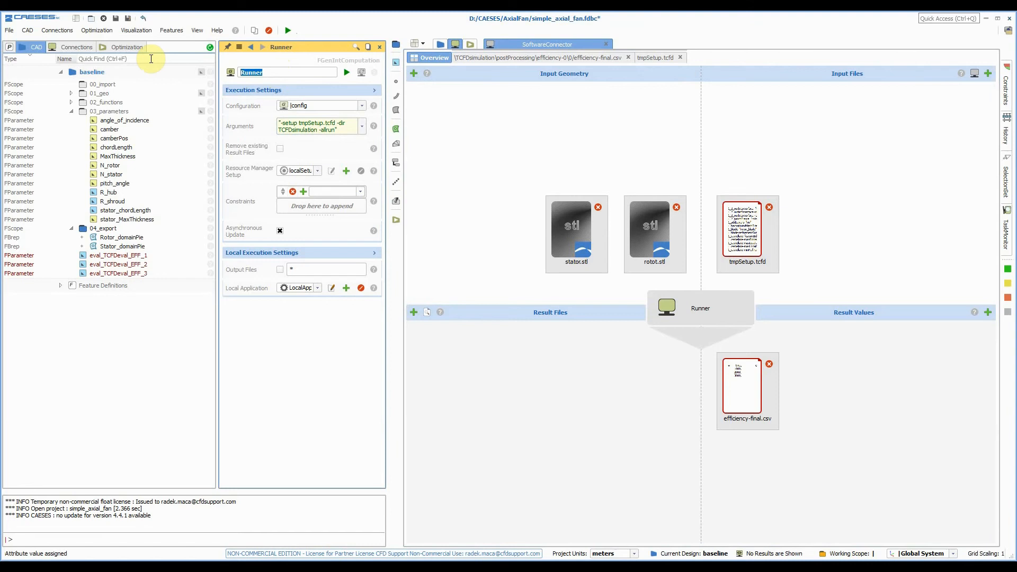
type("TCFDRunner")
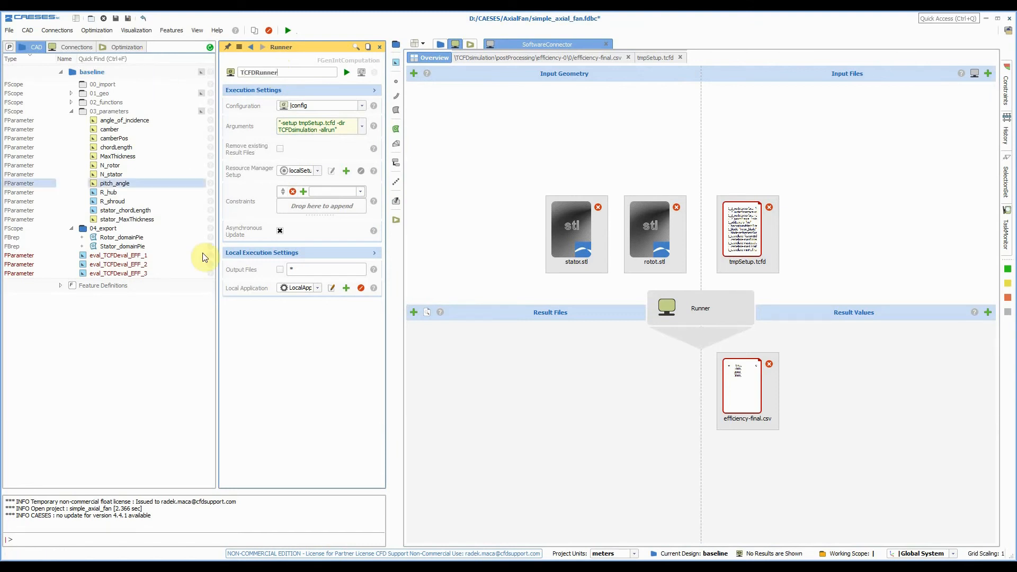
left_click(306, 370)
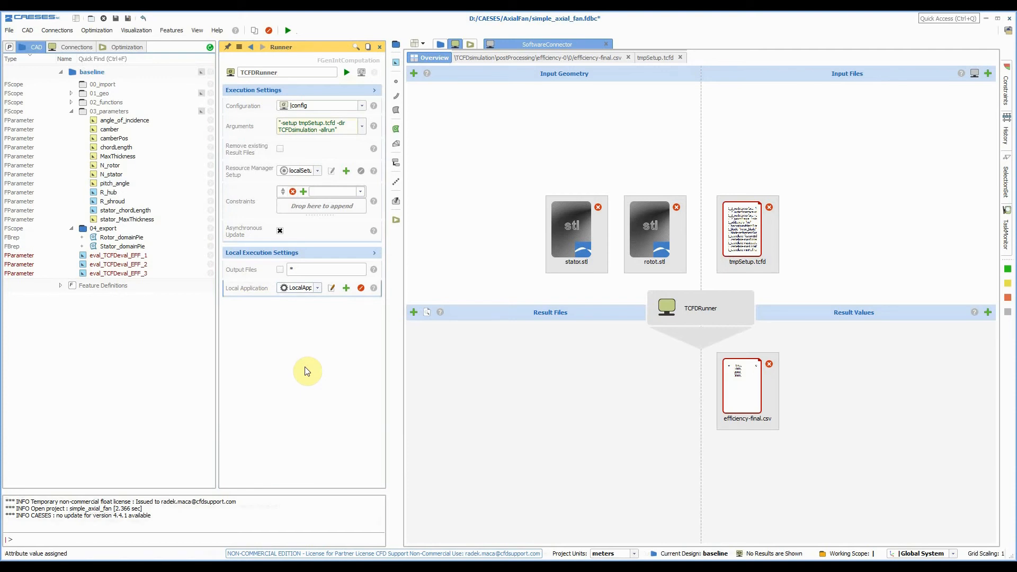
left_click(347, 73)
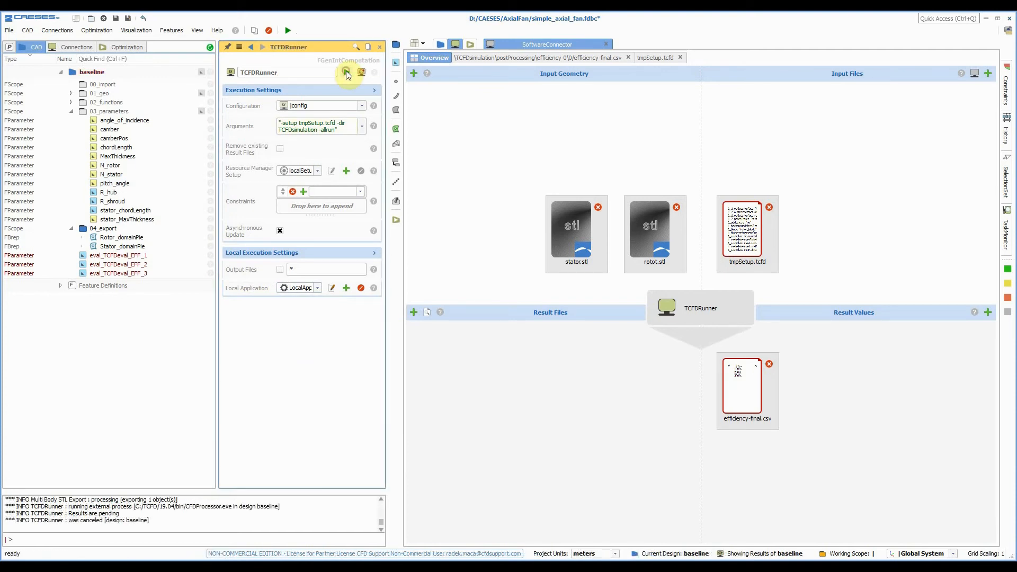
left_click(346, 71)
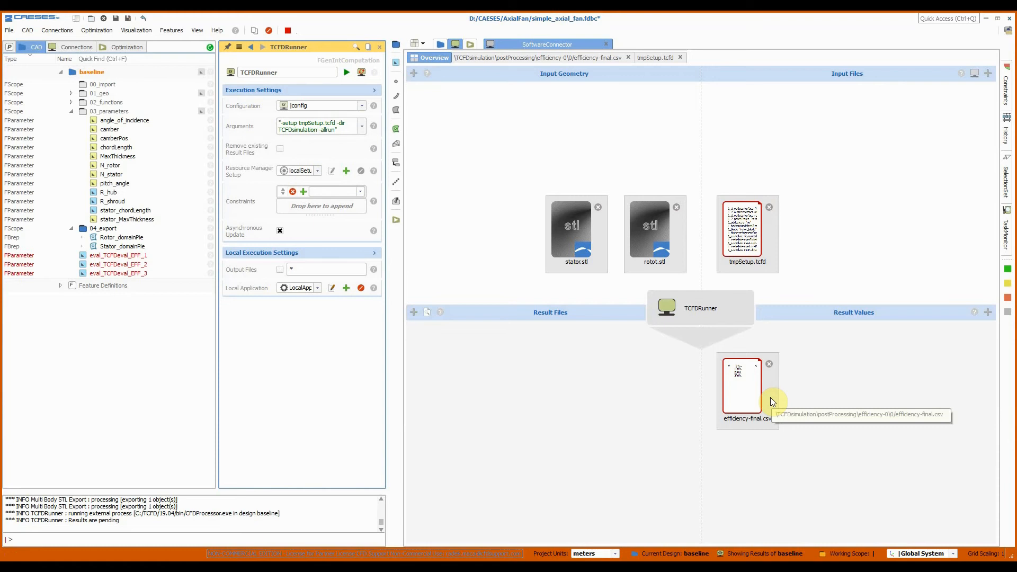
- Inspect the output log of the running CFDProcessor task in the TaskMonitor
left_click(1009, 237)
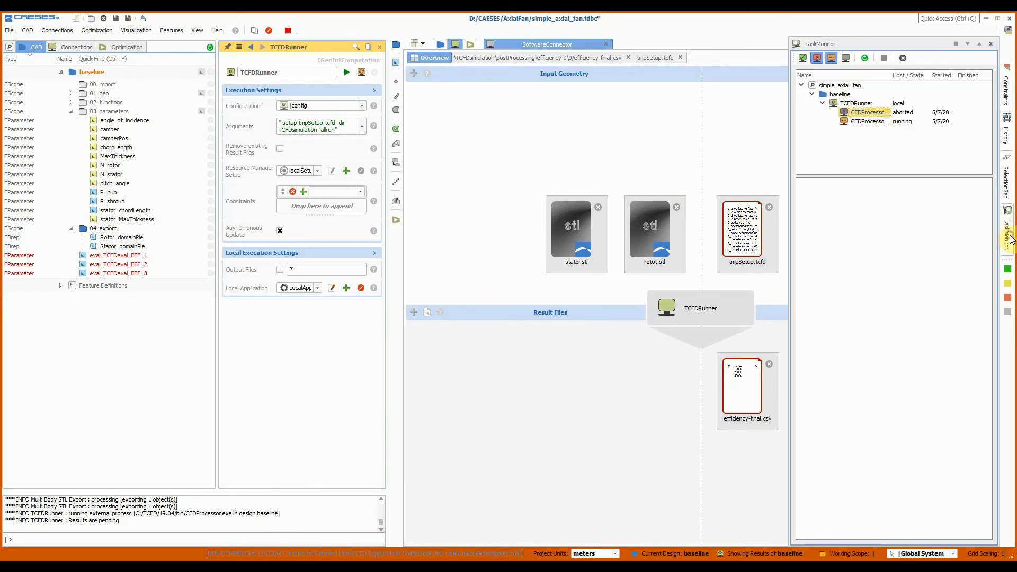
left_click(856, 122)
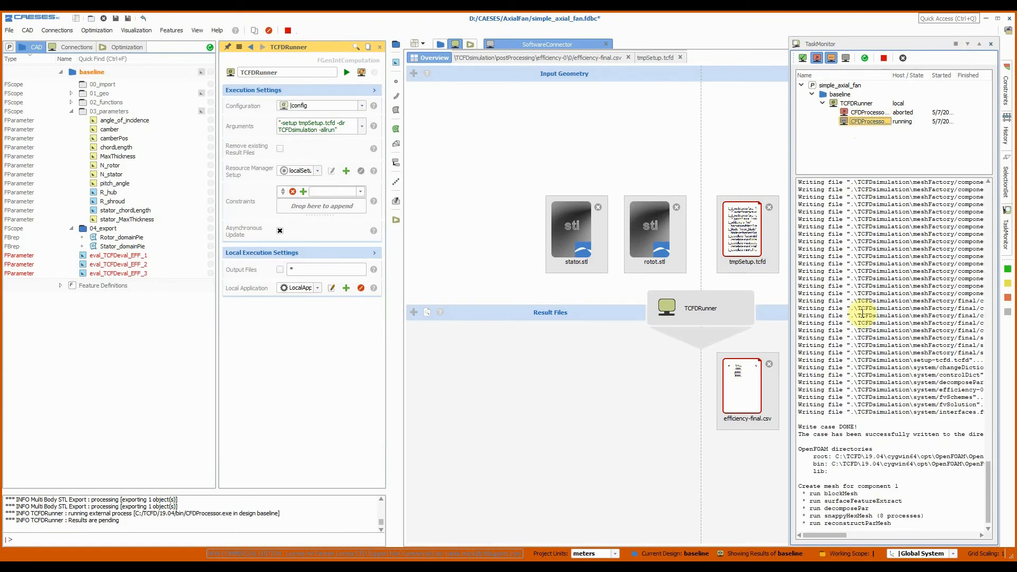
scroll(869, 316, "up", 6)
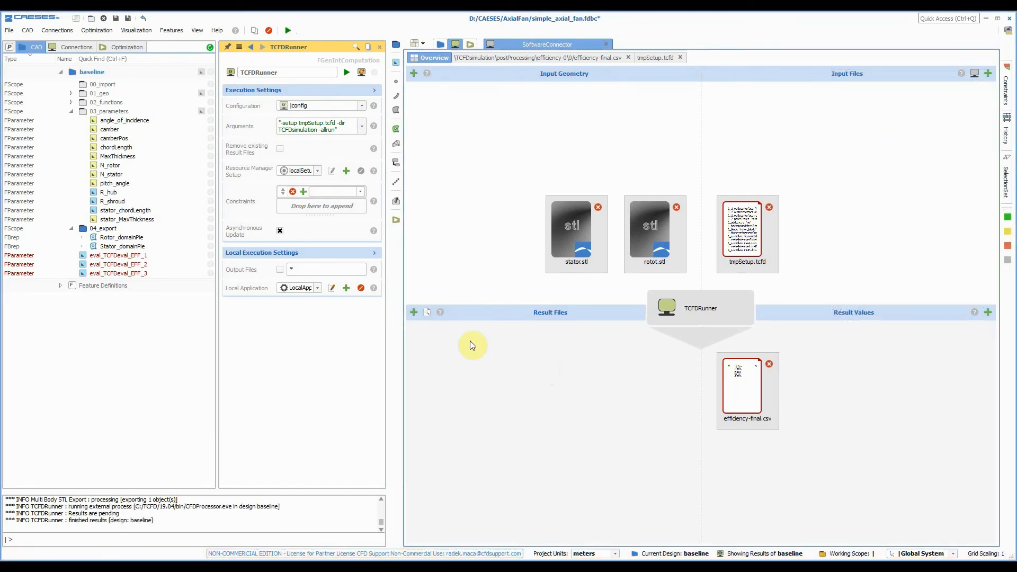
- Evaluate the efficiency parameters eval_TCFDeval_EFF_1, eval_TCFDeval_EFF_2 and eval_TCFDeval_EFF_3 one after another
left_click(112, 256)
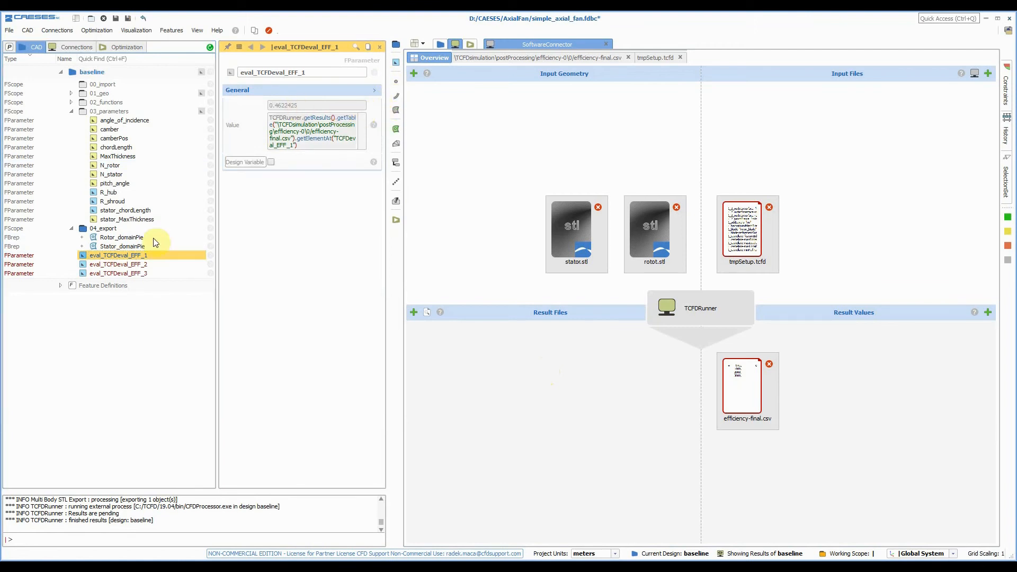
left_click(139, 263)
left_click(360, 106)
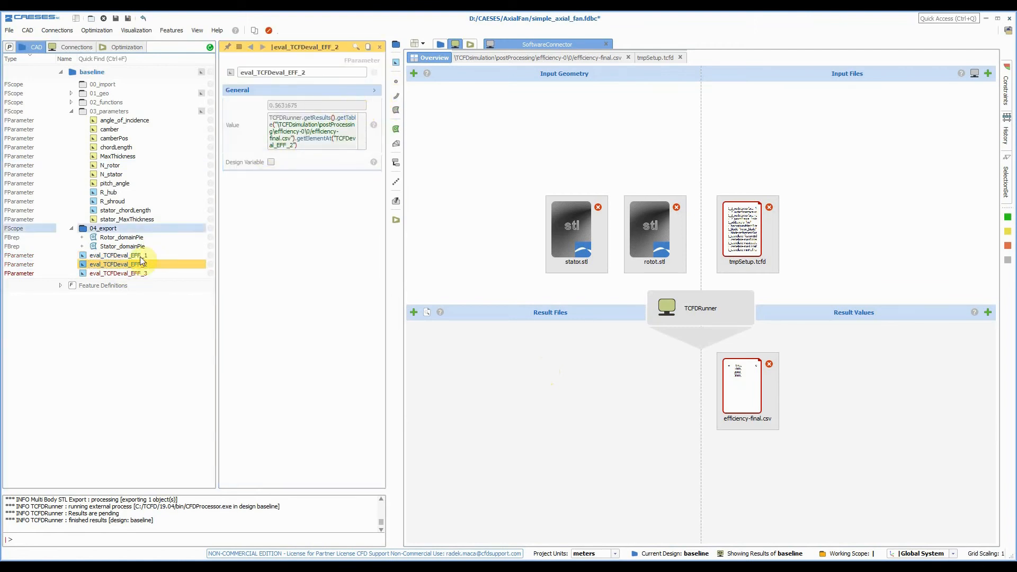
left_click(130, 273)
left_click(358, 106)
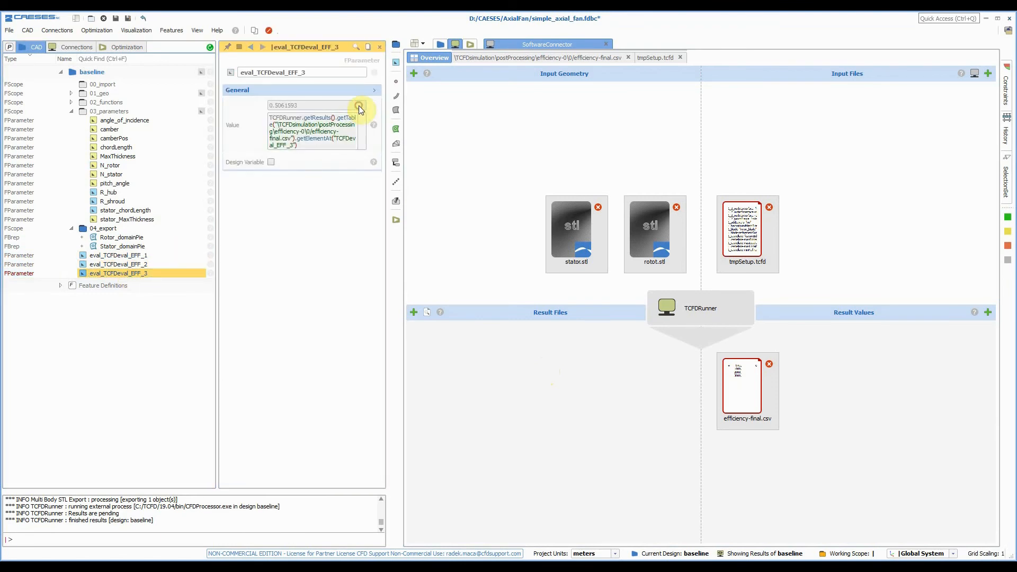
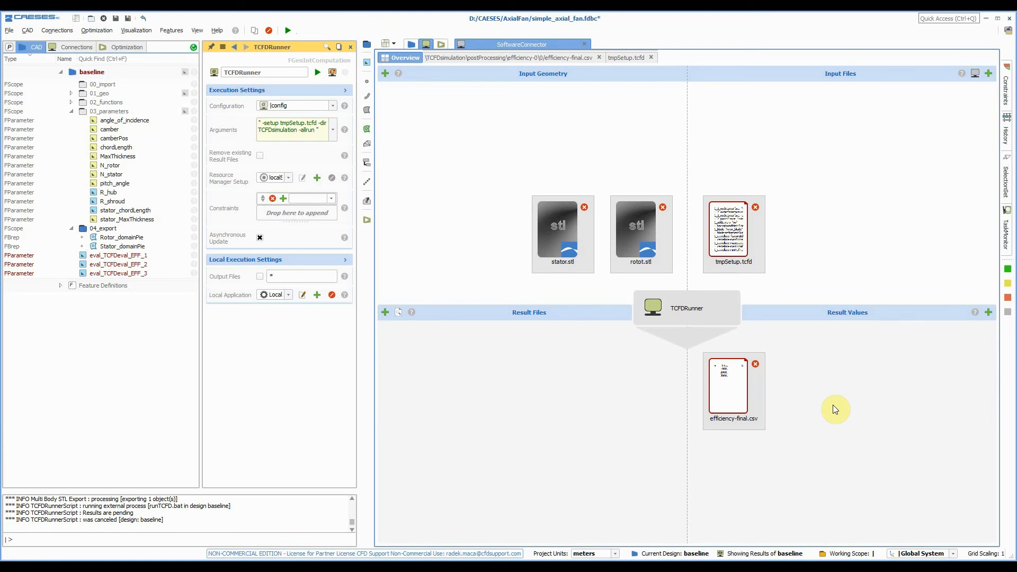
- Switch to FreeCommander and create a new file named runTCFD.bat in the tmpTCFDcase folder
left_click(339, 567)
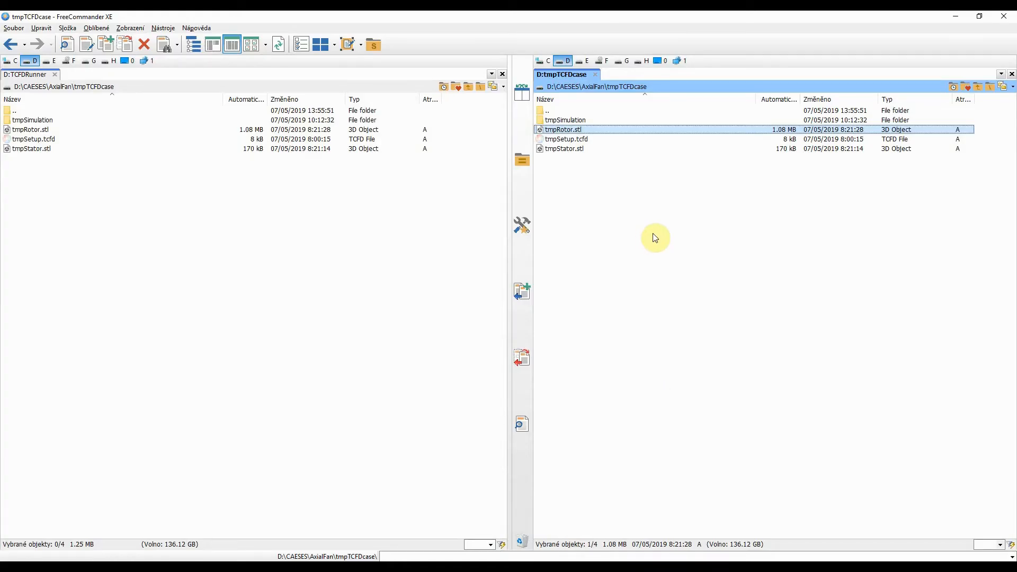
key("shift+F4")
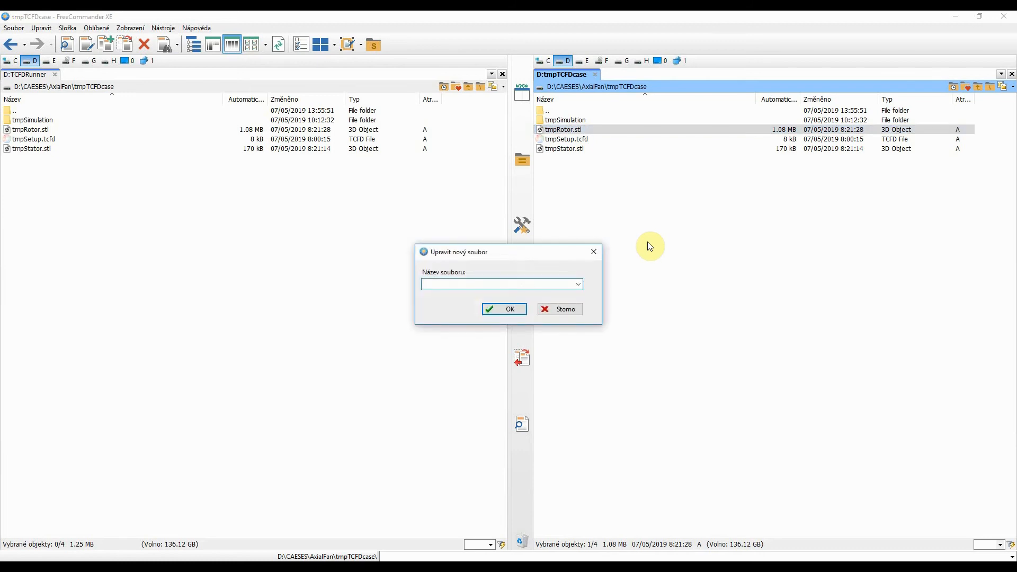
type("runTCFD.bat")
key("Return")
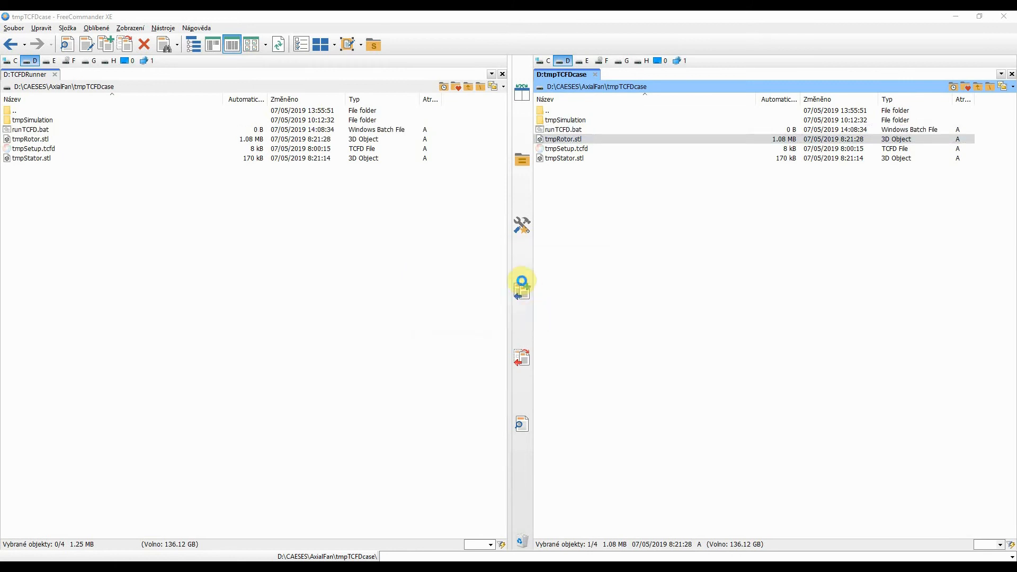
- Enter the TCFD executable path C:\TCFD\19.04\bin\CFDProcessor.exe on the first line of runTCFD.bat
type("C:\\")
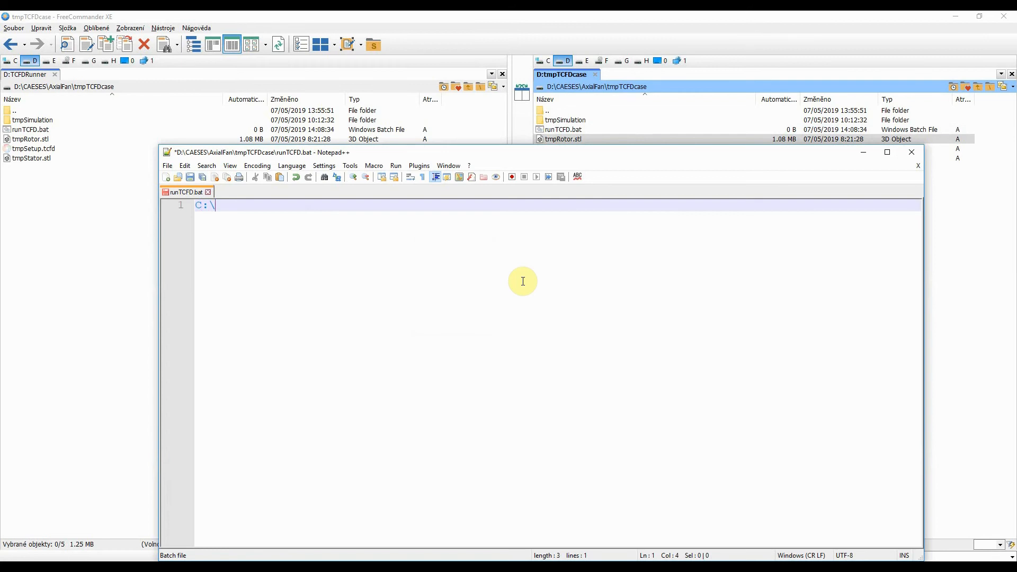
type("TCFD\\19.04\\bin\\CFDProce")
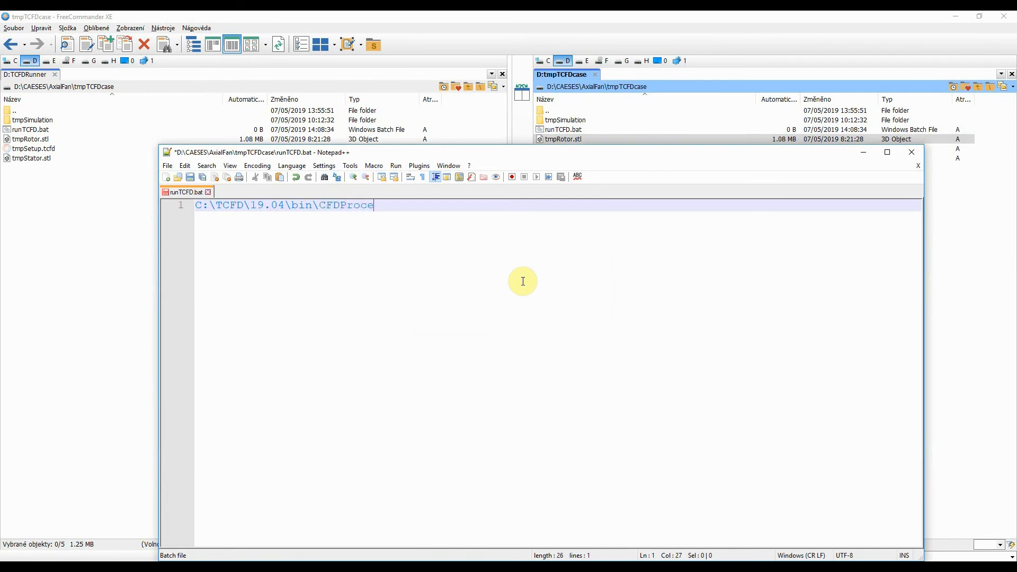
type("ssor.exe")
- Append the arguments -setup tmpSetup.tcfd -dir TCFDsimulation -allrun to the CFDProcessor command and save the batch file
type(" -setup")
type(" tmp")
type("Sete")
type("p.")
type("tcfd")
type(" -dir TCFD")
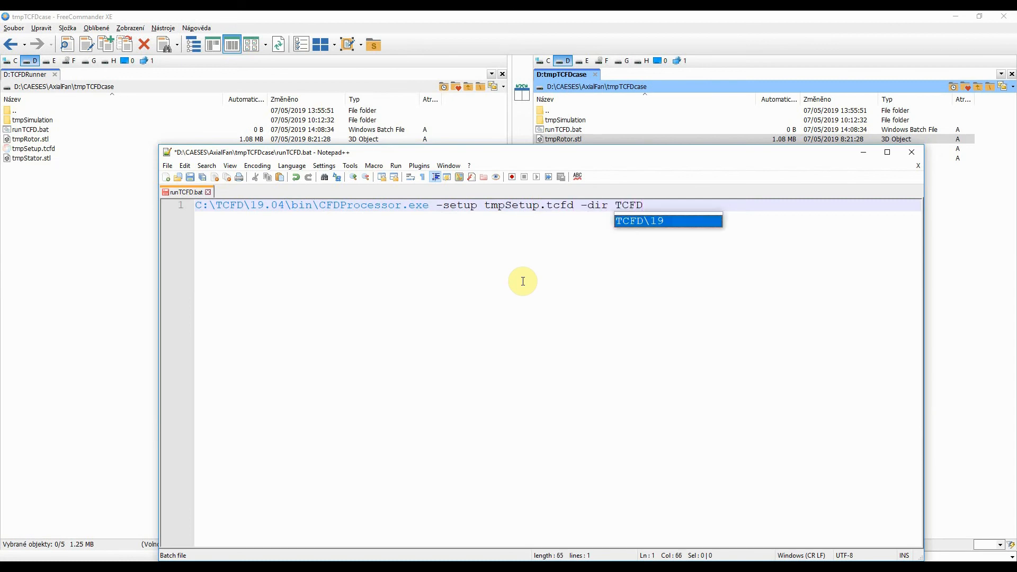
type("simulat")
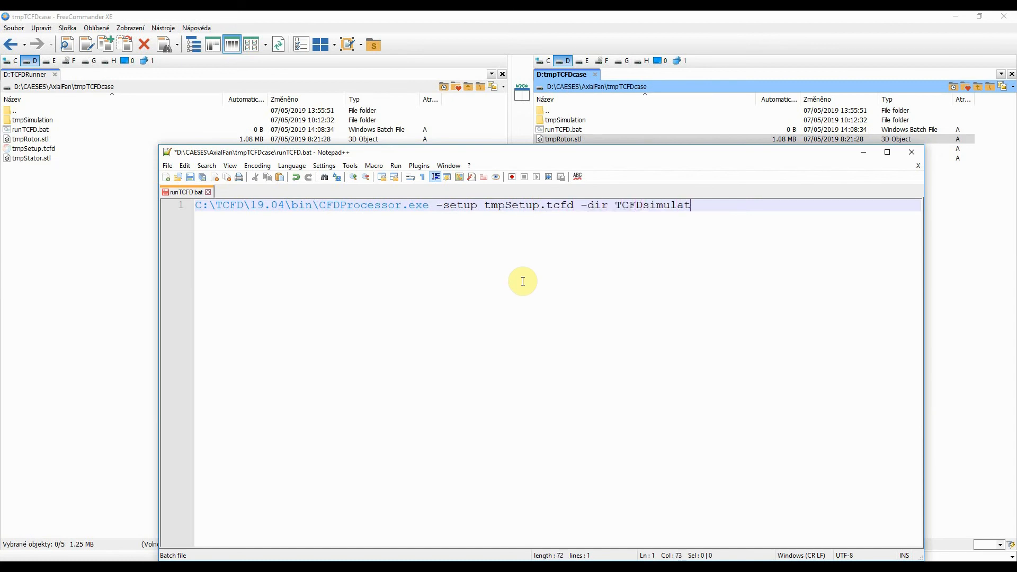
type("ion")
type("-allrun")
left_click(190, 177)
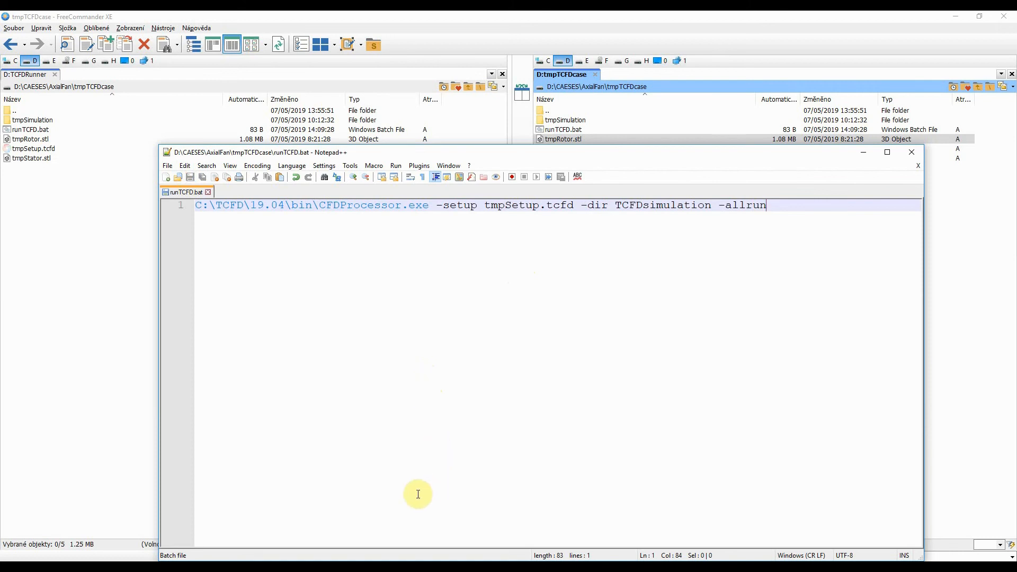
- Switch to CAESES, add runTCFD.bat as an input file of the connector and rename the Runner as TCFDRunnerScript
left_click(398, 569)
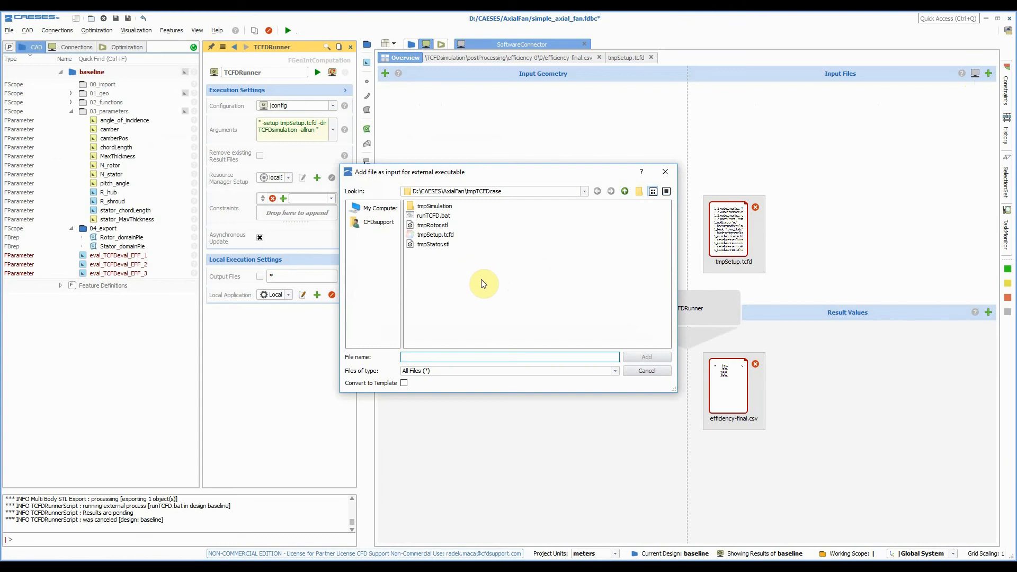
double_click(434, 217)
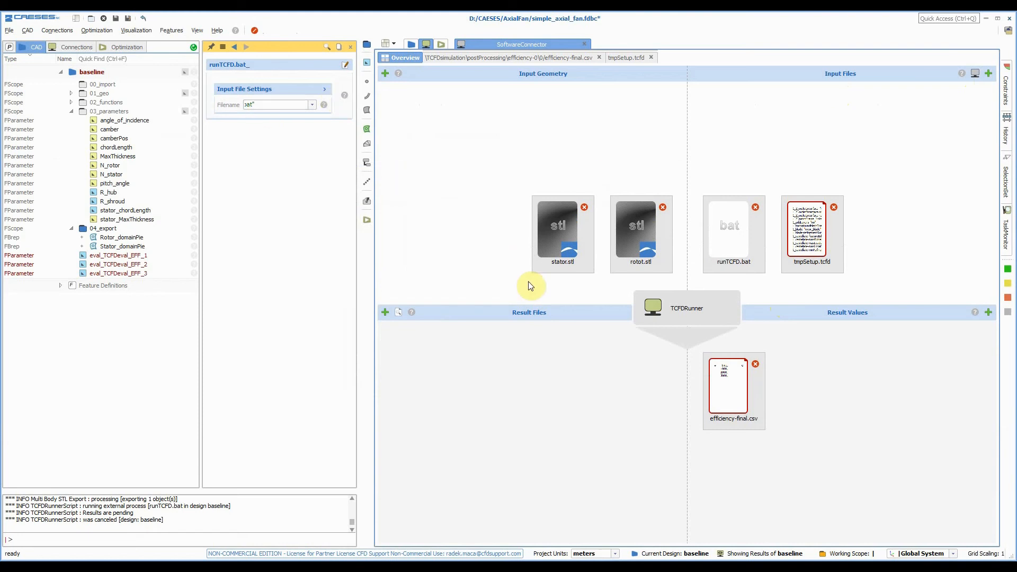
left_click(690, 308)
left_click(286, 73)
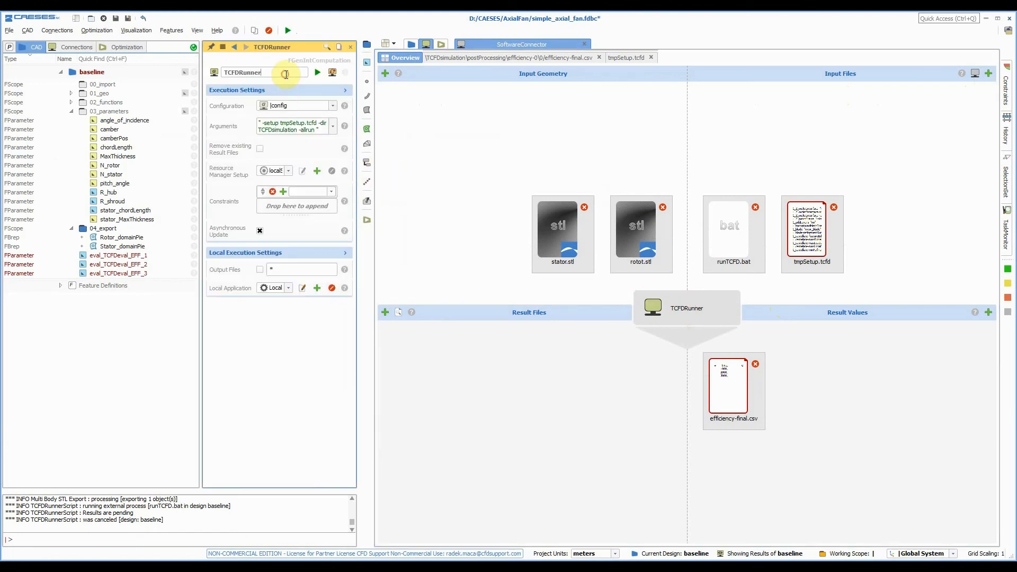
type("Script")
- Set the executable of the Runner's local application to runTCFD.bat
left_click(302, 288)
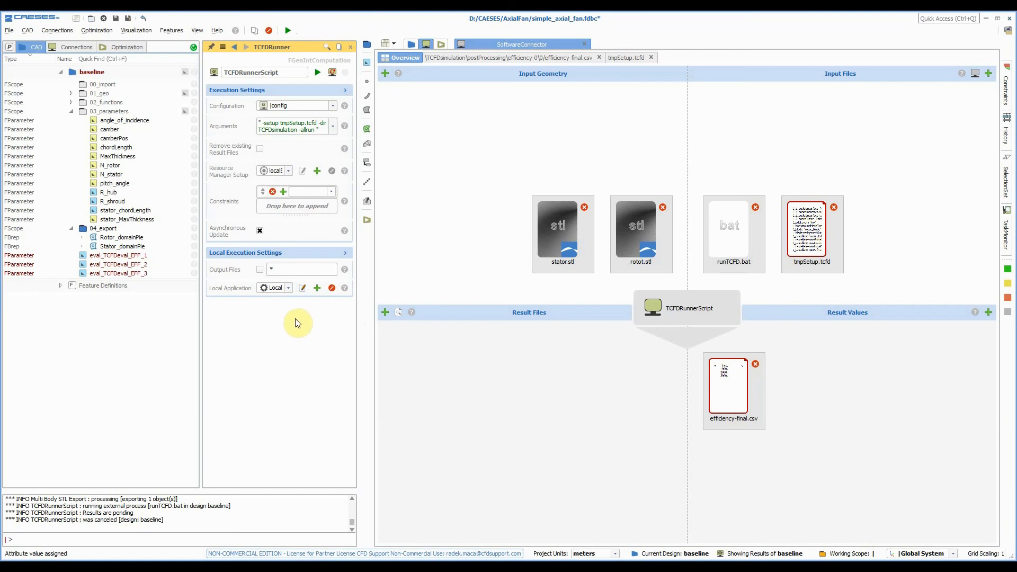
left_click(300, 287)
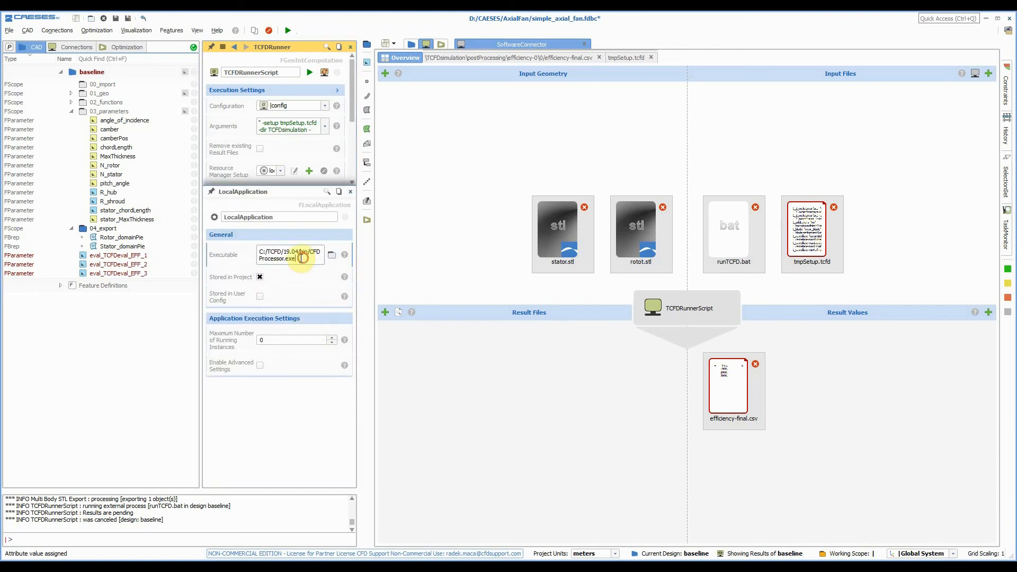
triple_click(302, 258)
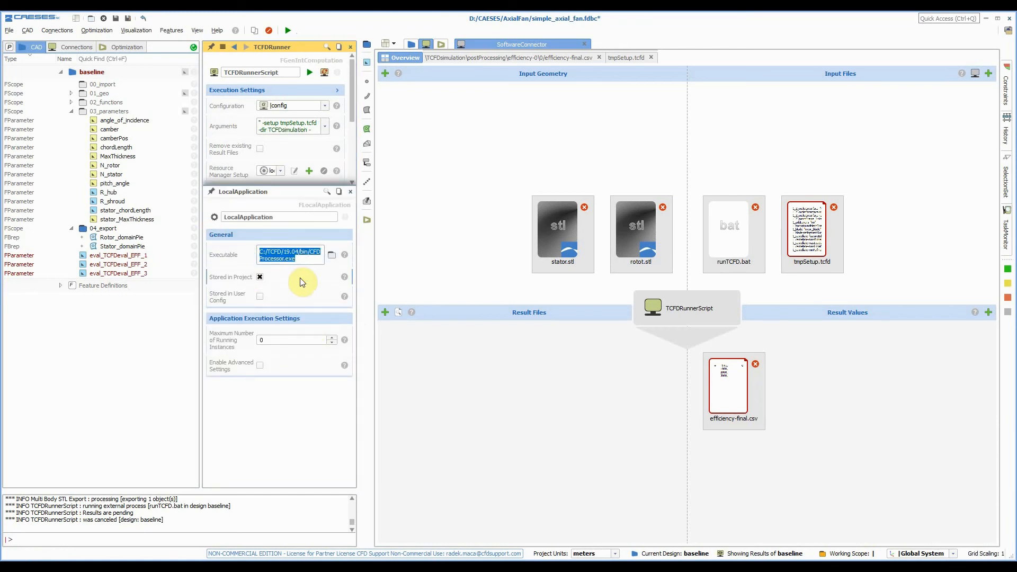
type("runT")
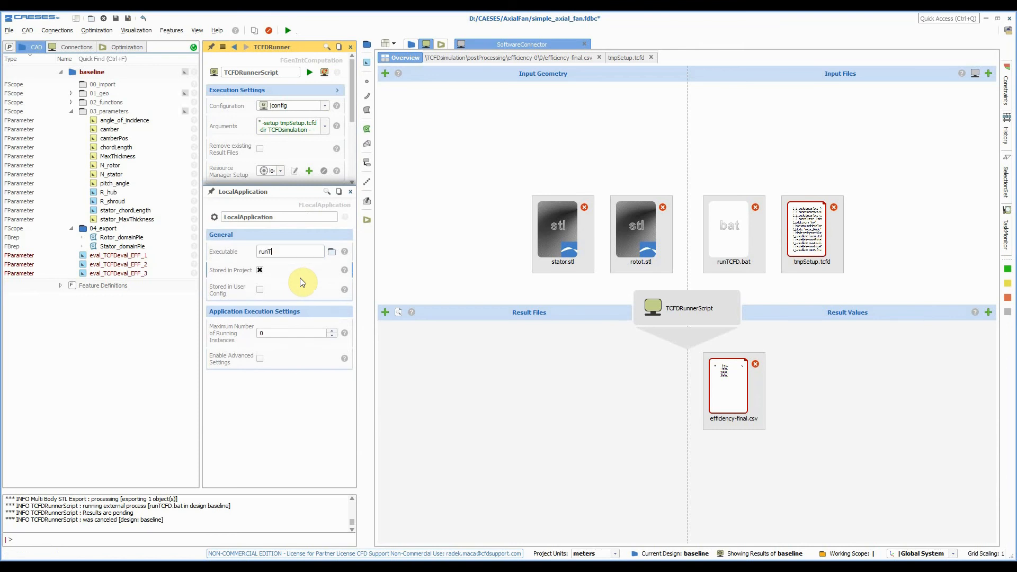
type("CFD.bat")
key("Return")
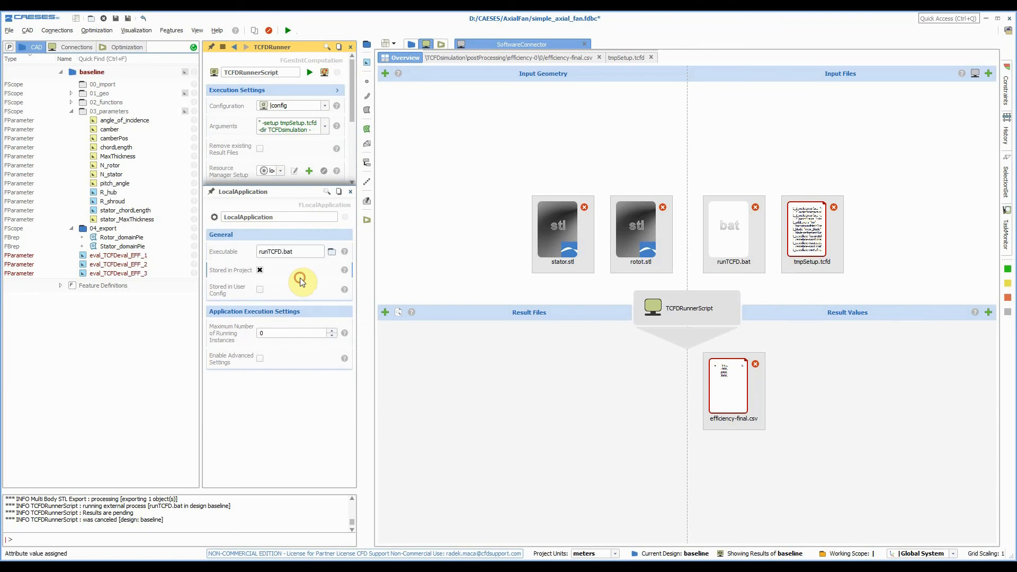
left_click(349, 192)
- Clear the command-line arguments in the execution settings of TCFDRunnerScript
left_click(259, 122)
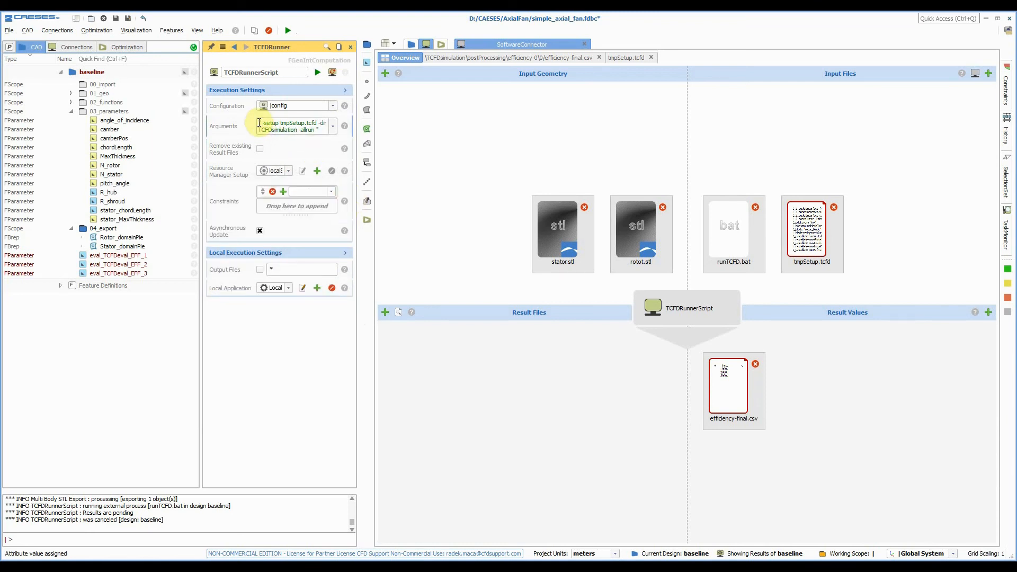
left_click_drag(259, 123, 324, 130)
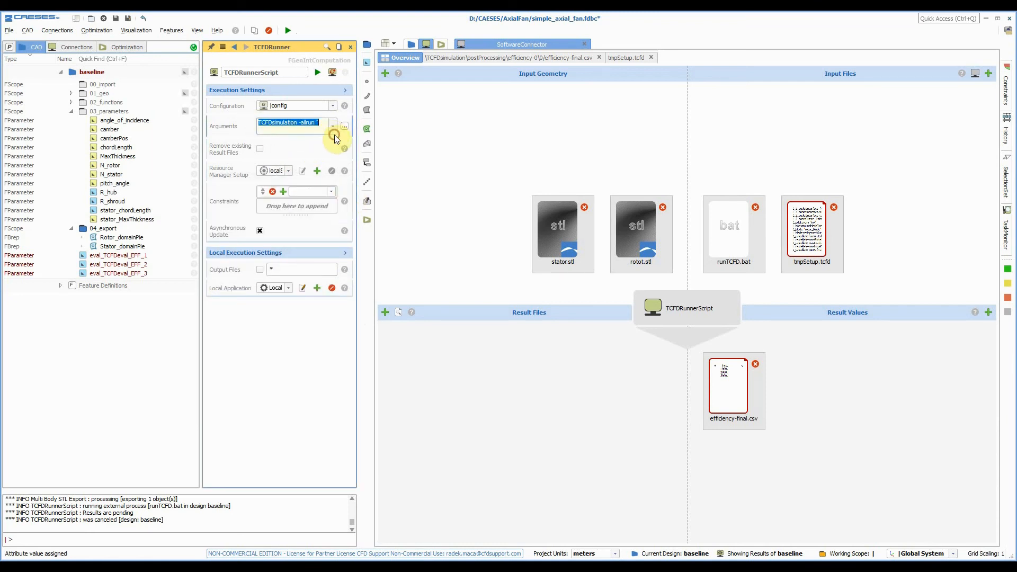
key("BackSpace")
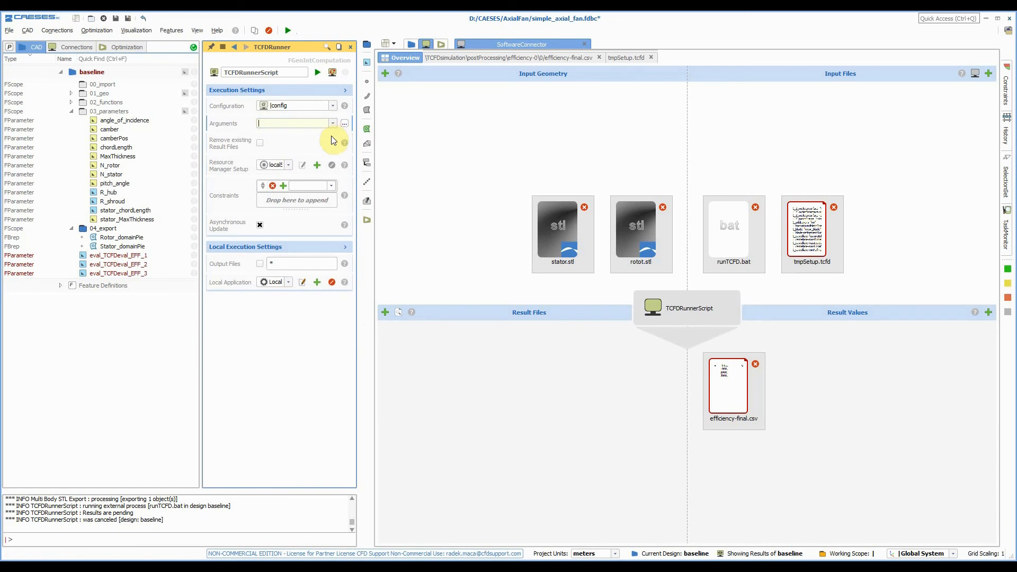
key("Return")
- Run TCFDRunnerScript for the baseline design and select its runTCFD.bat task in the TaskMonitor
left_click(317, 72)
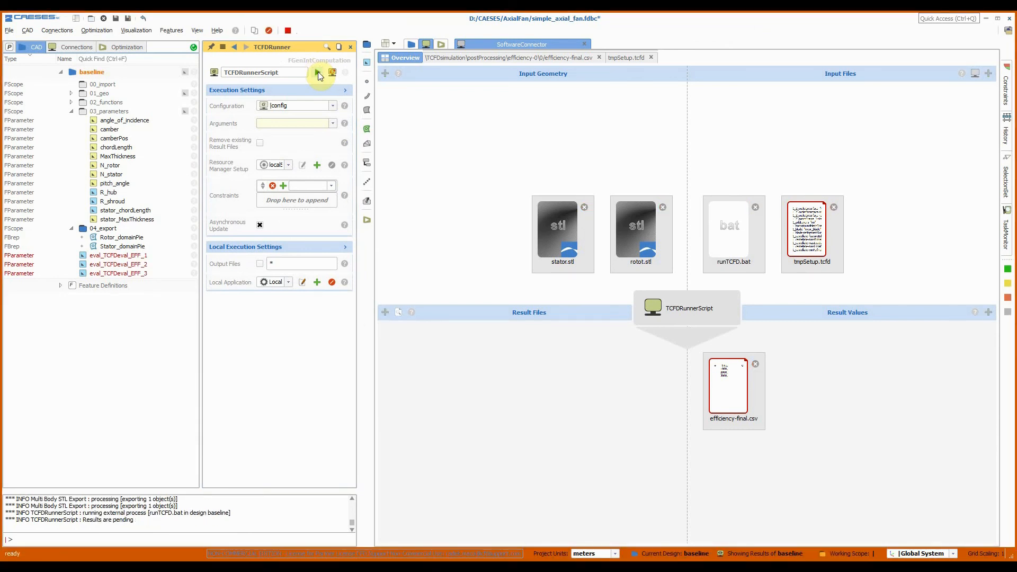
left_click(1009, 231)
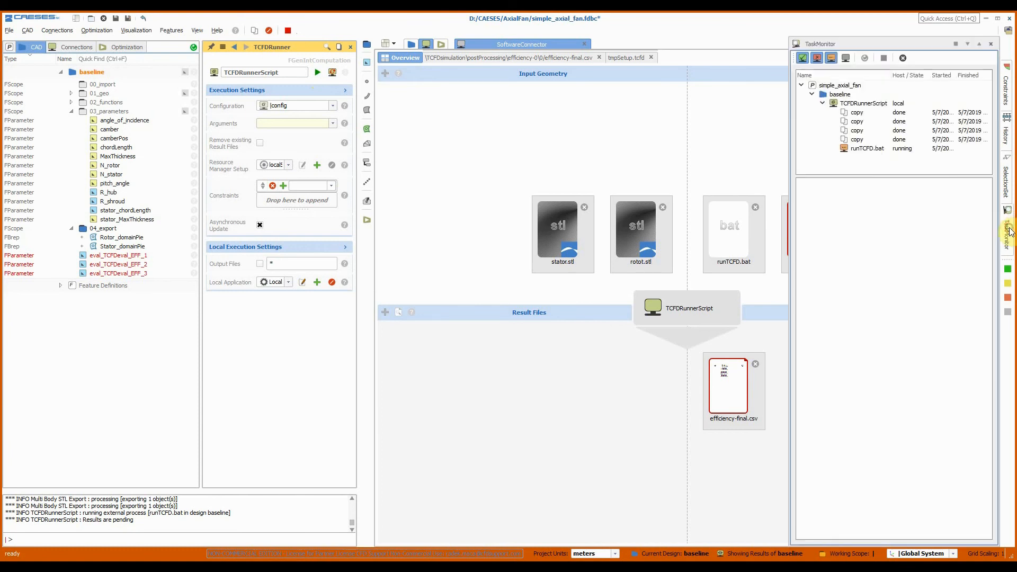
left_click(857, 150)
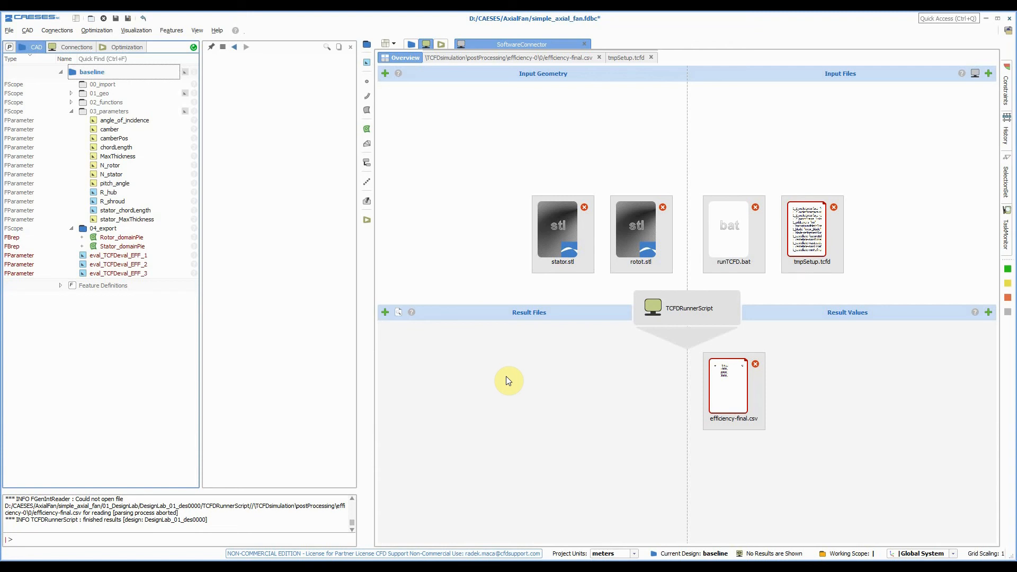
- Create a new parameter in the baseline CAD tree and name it OF
left_click(367, 62)
left_click(384, 71)
left_click_drag(239, 74, 222, 69)
type("F")
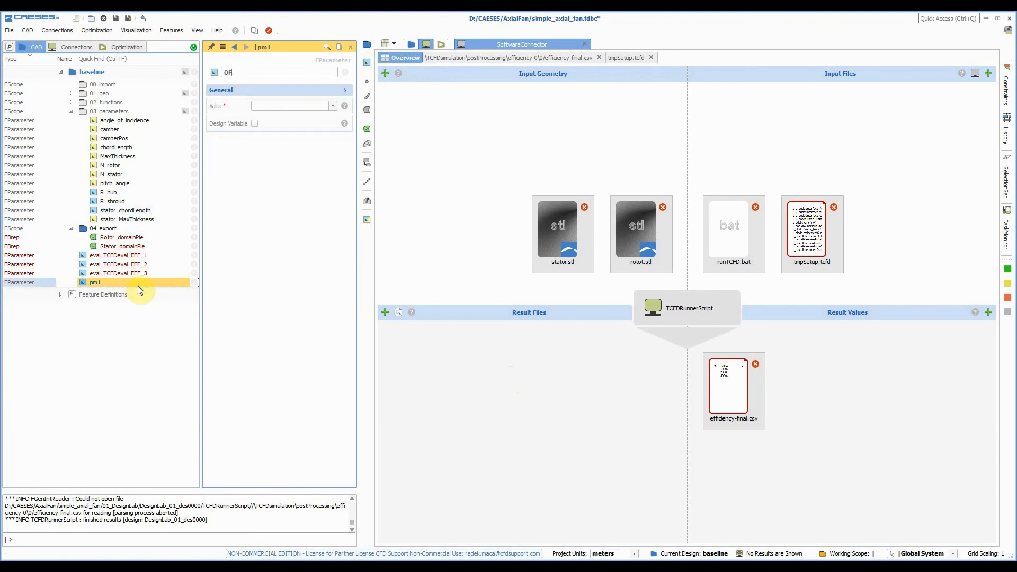
left_click(156, 333)
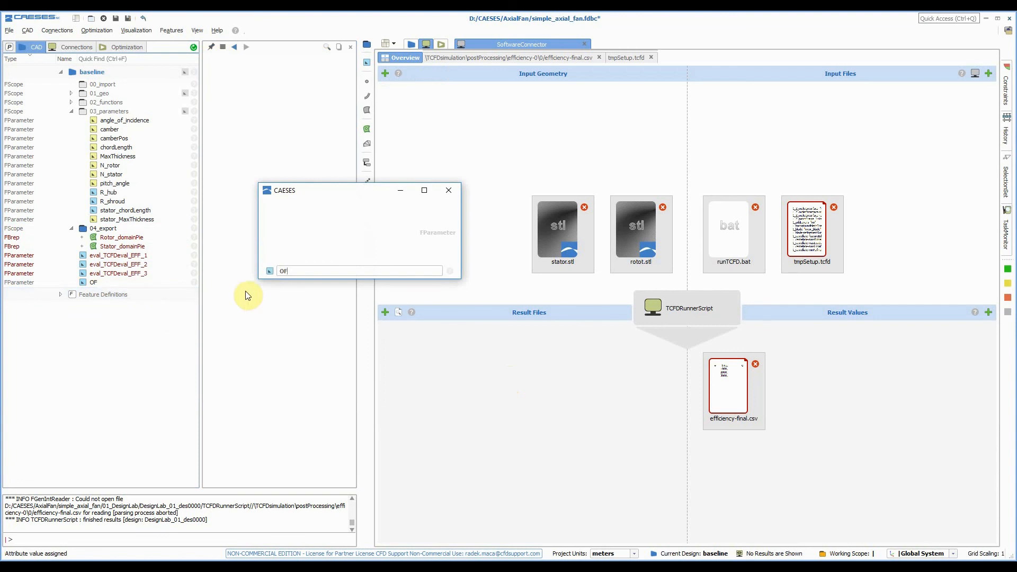
left_click(448, 190)
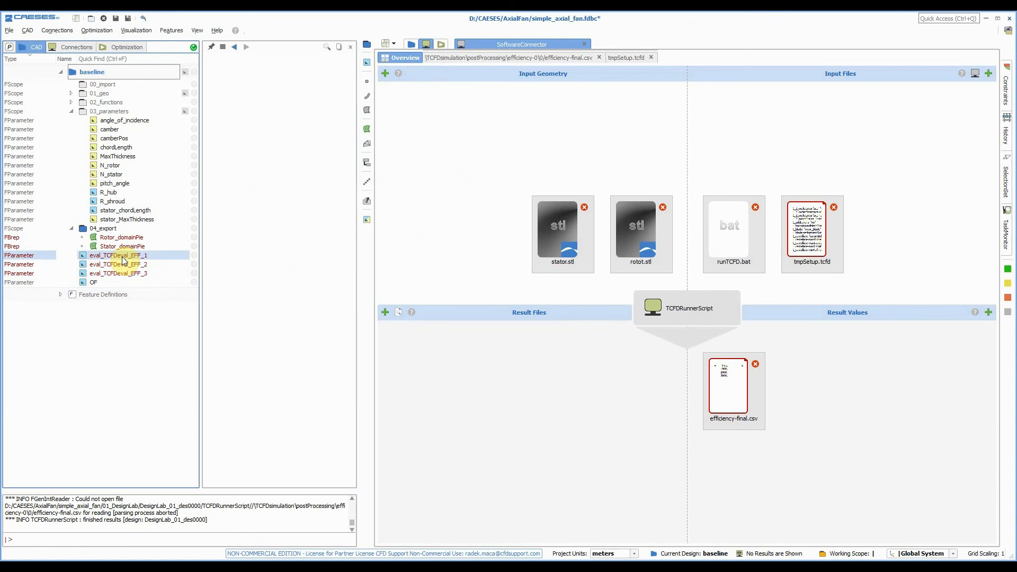
- Define OF as the sum eval_TCFDeval_EFF_1 + eval_TCFDeval_EFF_2 + eval_TCFDeval_EFF_3 and evaluate it
left_click(119, 281)
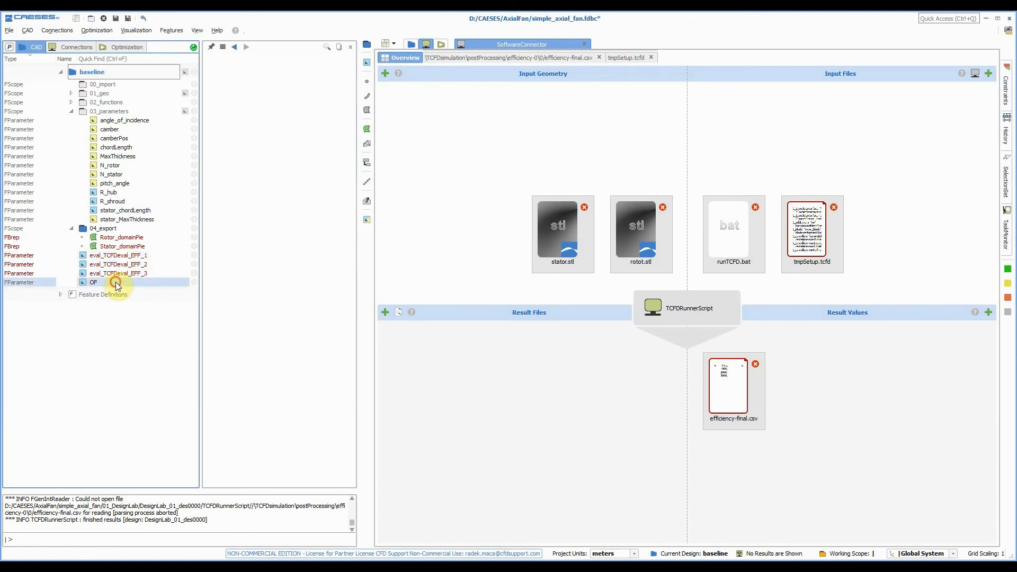
left_click_drag(119, 255, 268, 98)
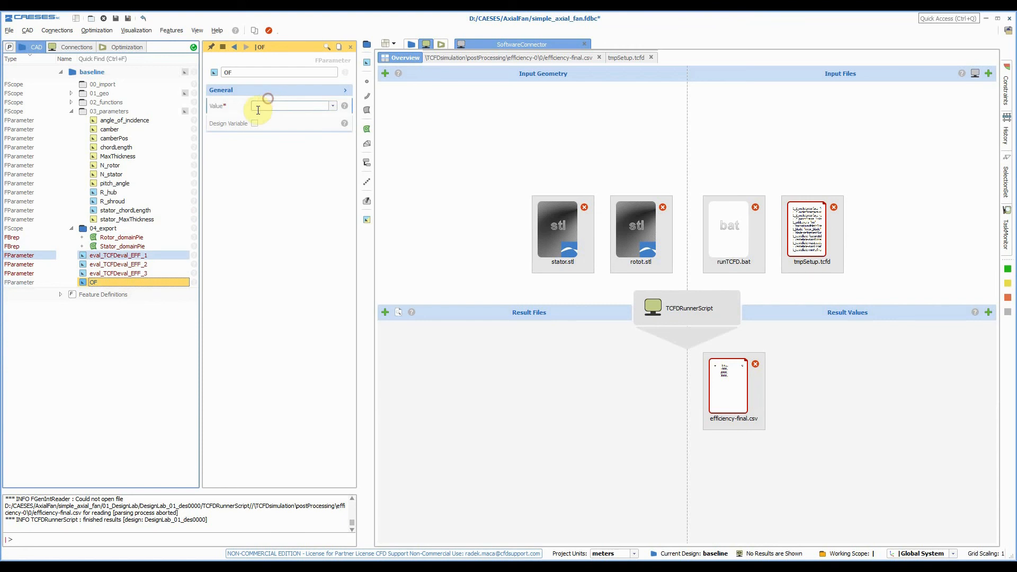
left_click_drag(146, 256, 270, 103)
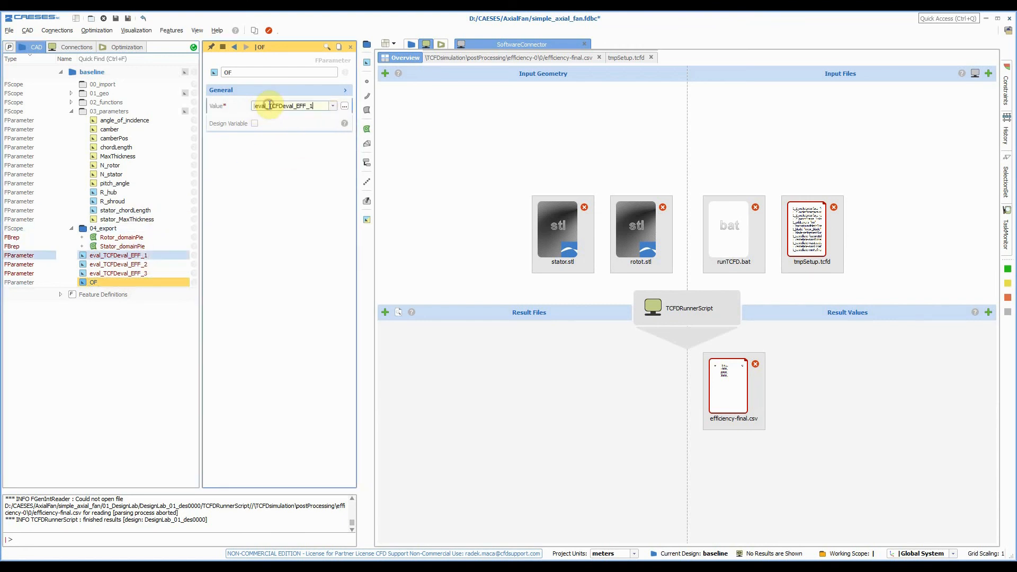
type("+")
left_click_drag(145, 265, 319, 126)
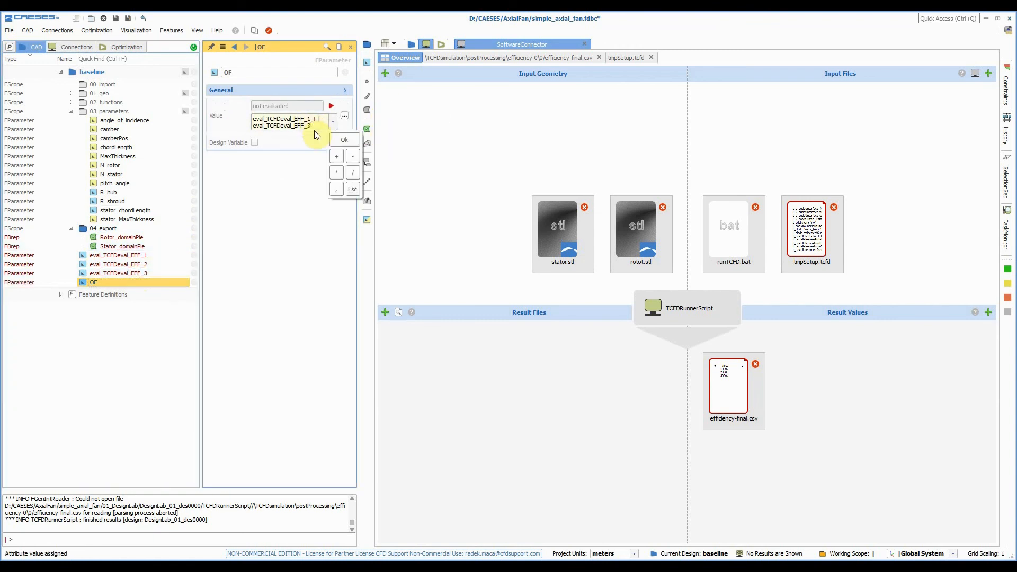
left_click(321, 119)
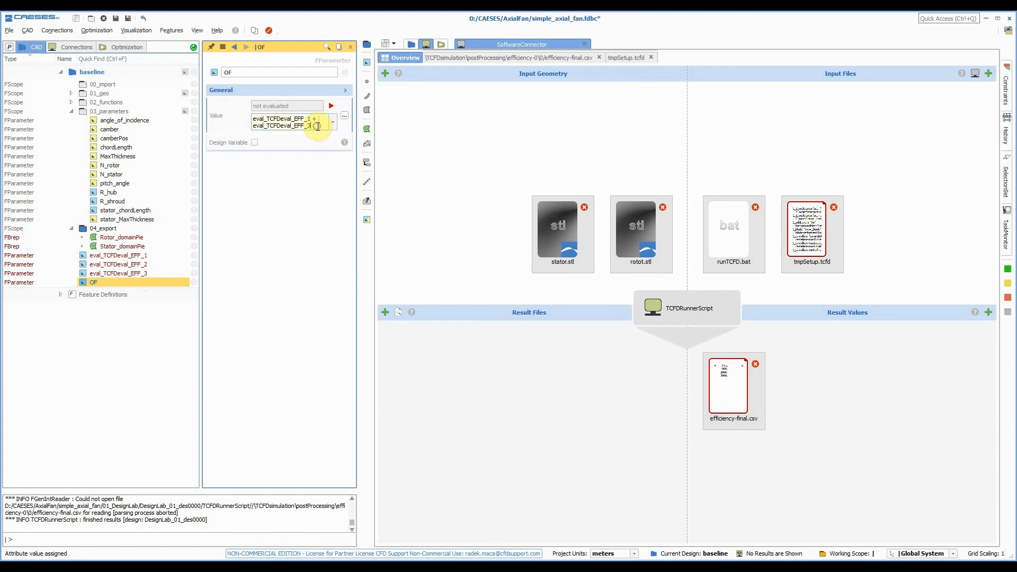
type("+")
left_click_drag(118, 264, 325, 132)
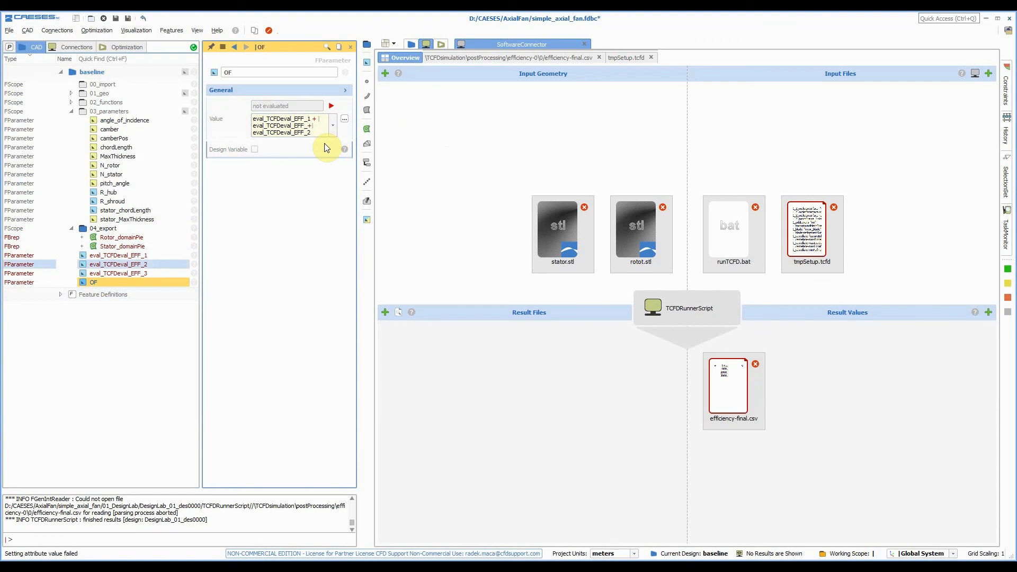
key("BackSpace")
left_click(331, 106)
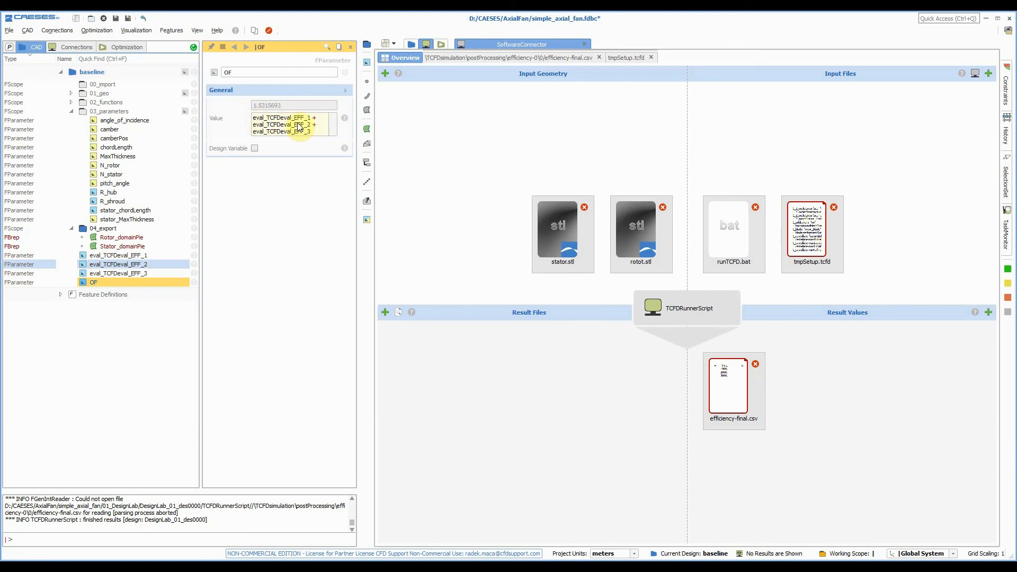
- Negate the OF expression to -(eval_TCFDeval_EFF_1 + eval_TCFDeval_EFF_2 + eval_TCFDeval_EFF_3) and evaluate it
left_click(133, 257)
left_click(106, 281)
left_click(258, 119)
type("-(")
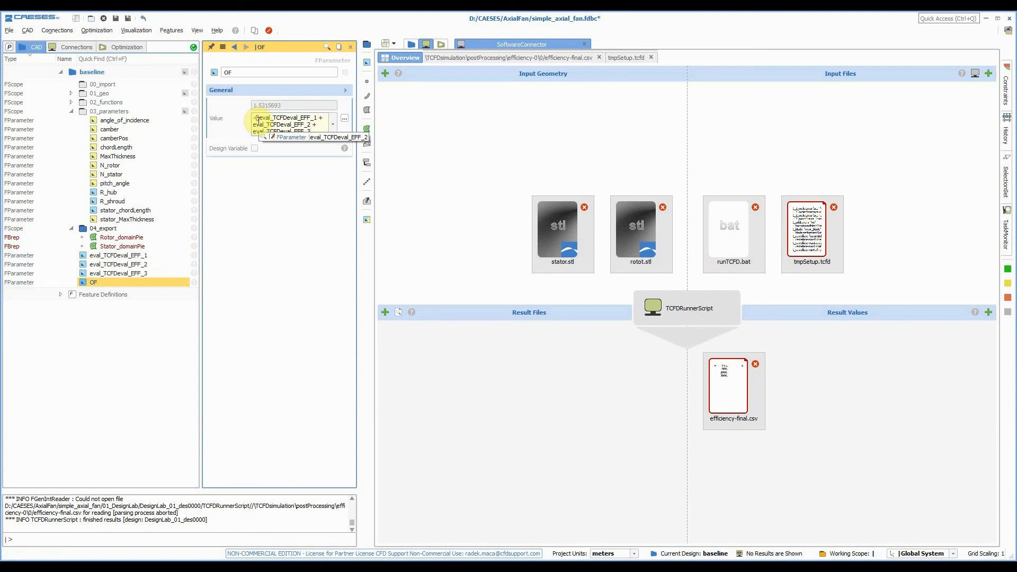
key("Return")
left_click(257, 118)
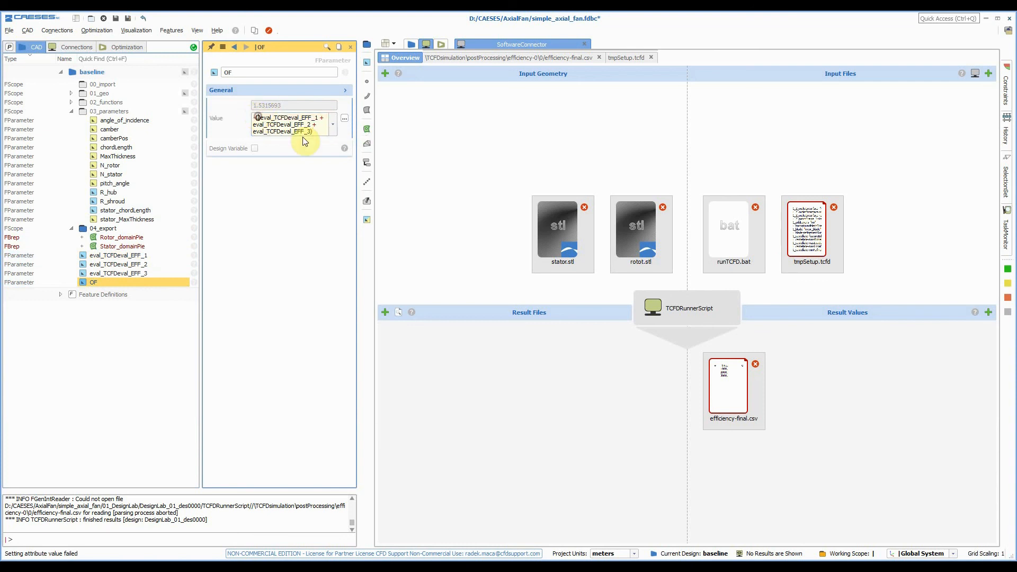
key("BackSpace")
key("Return")
left_click(303, 136)
left_click(332, 105)
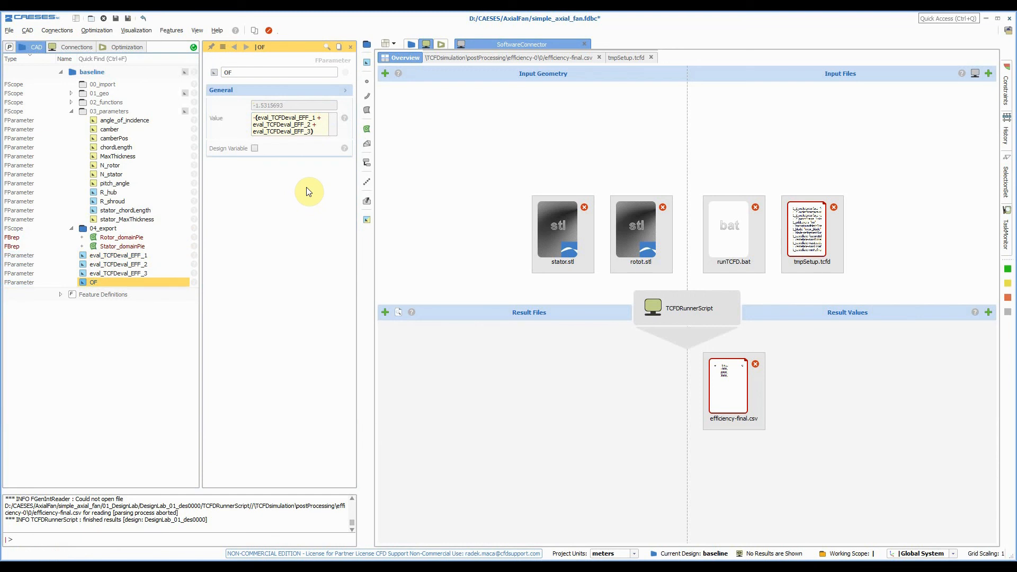
- Add a Design Lab engine to the project's optimization design engines
mouse_move(125, 267)
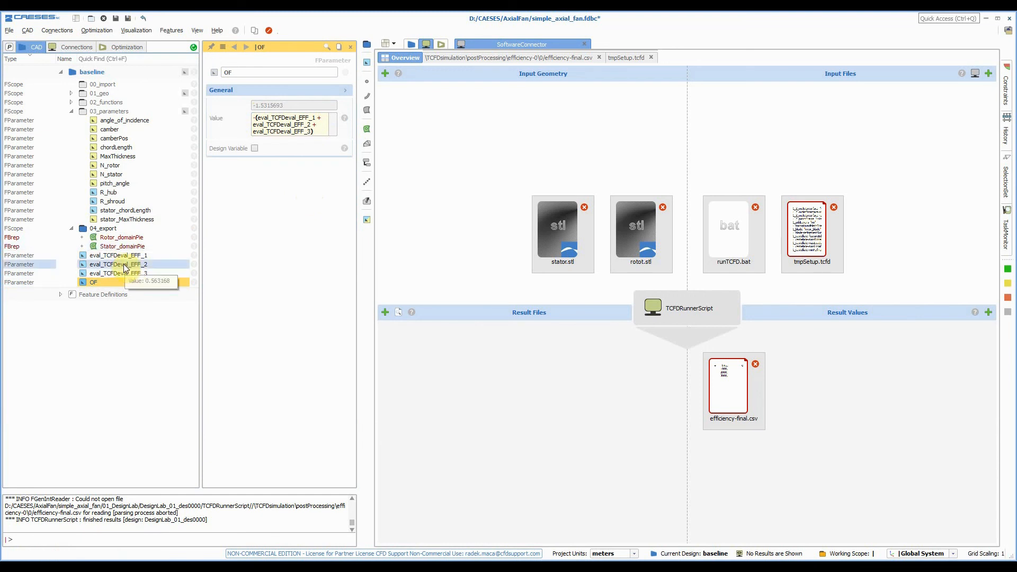
left_click(95, 30)
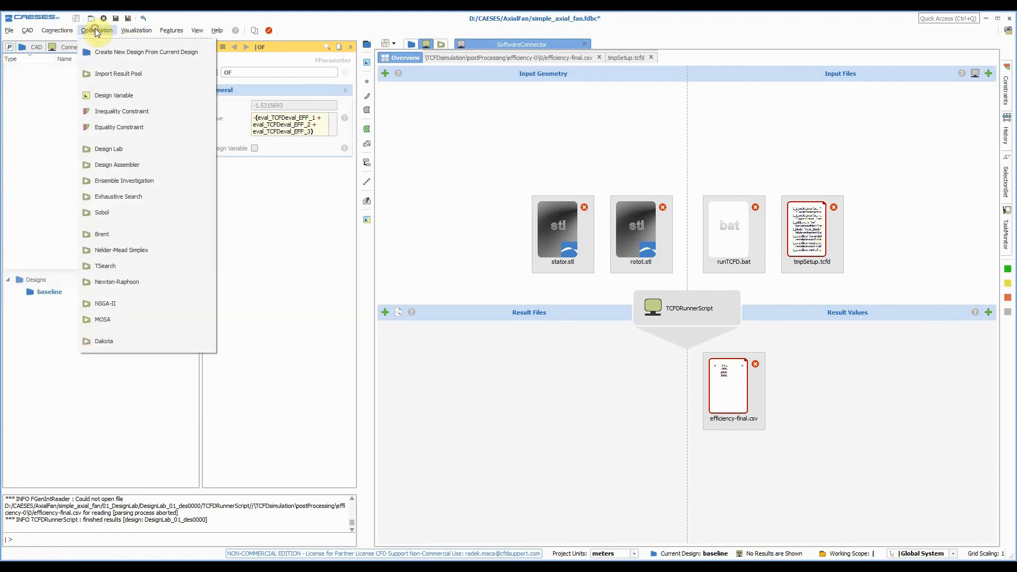
left_click(113, 148)
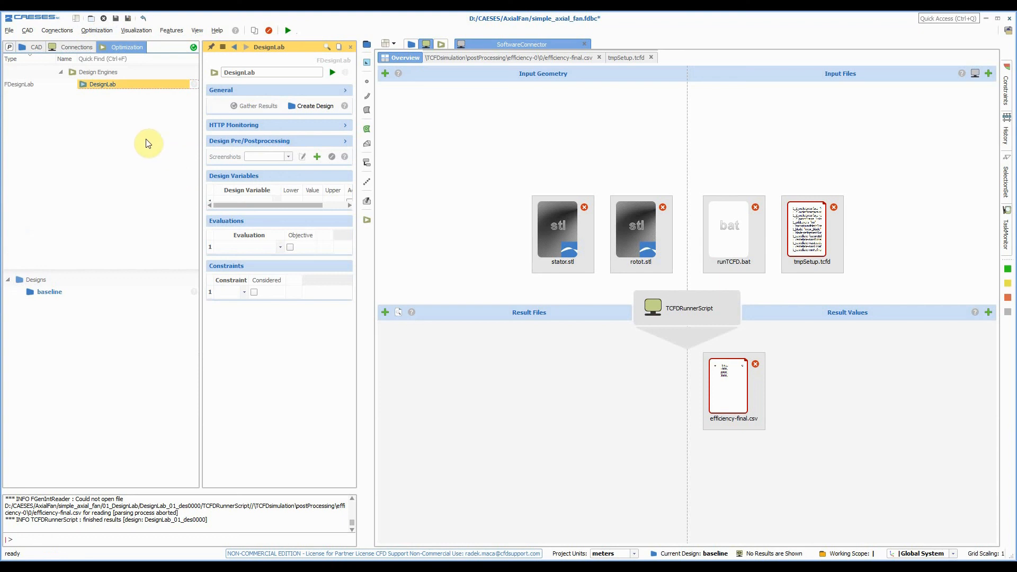
- Assign N_rotor as the Design Lab's design variable and OF as its objective evaluation
left_click(274, 199)
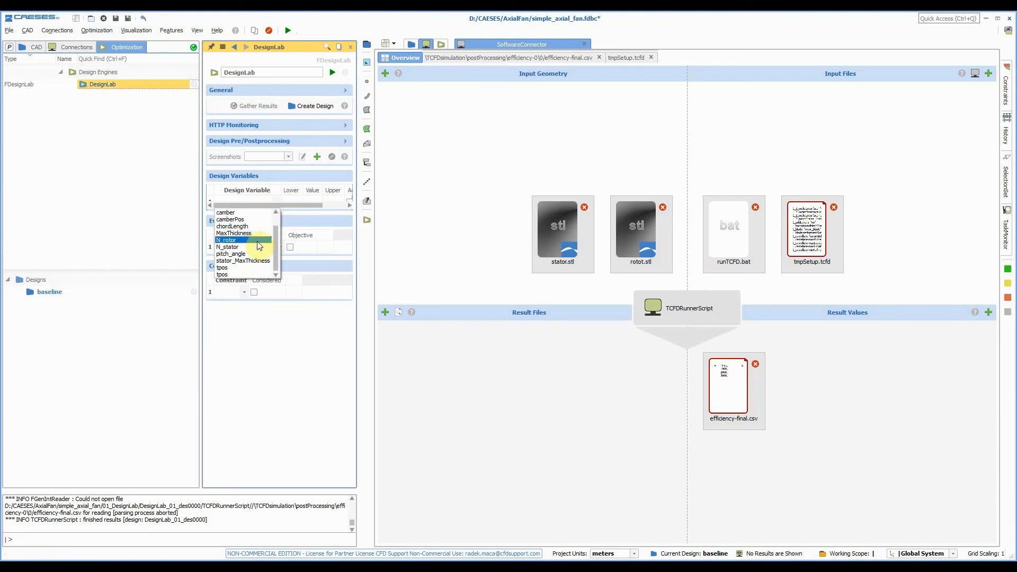
left_click(246, 240)
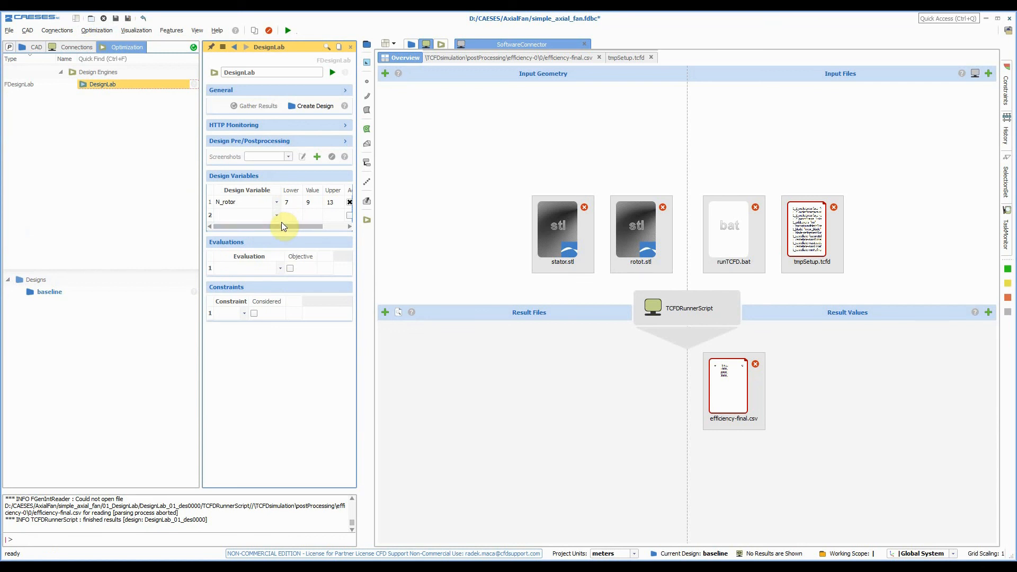
left_click(279, 267)
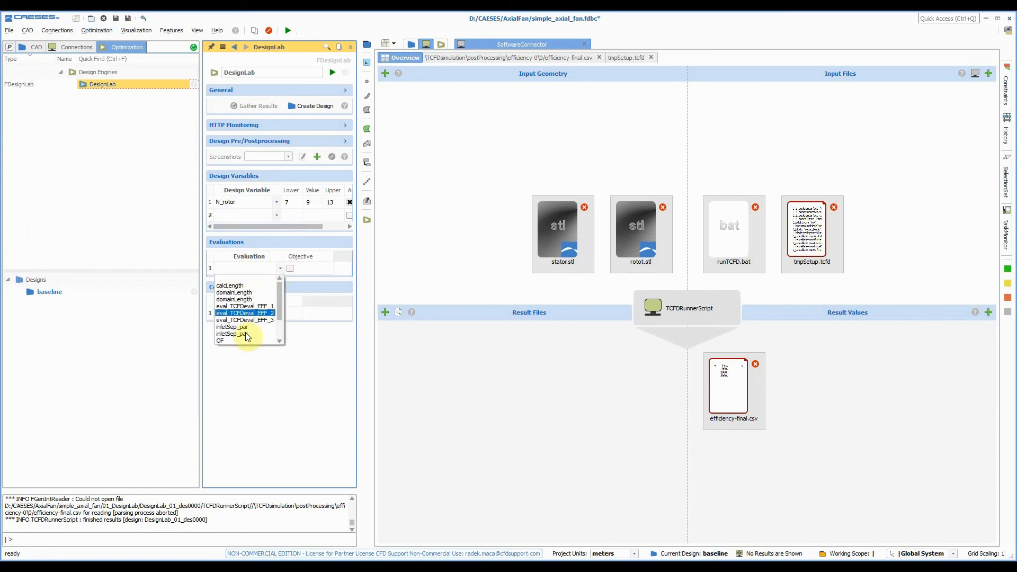
left_click(237, 340)
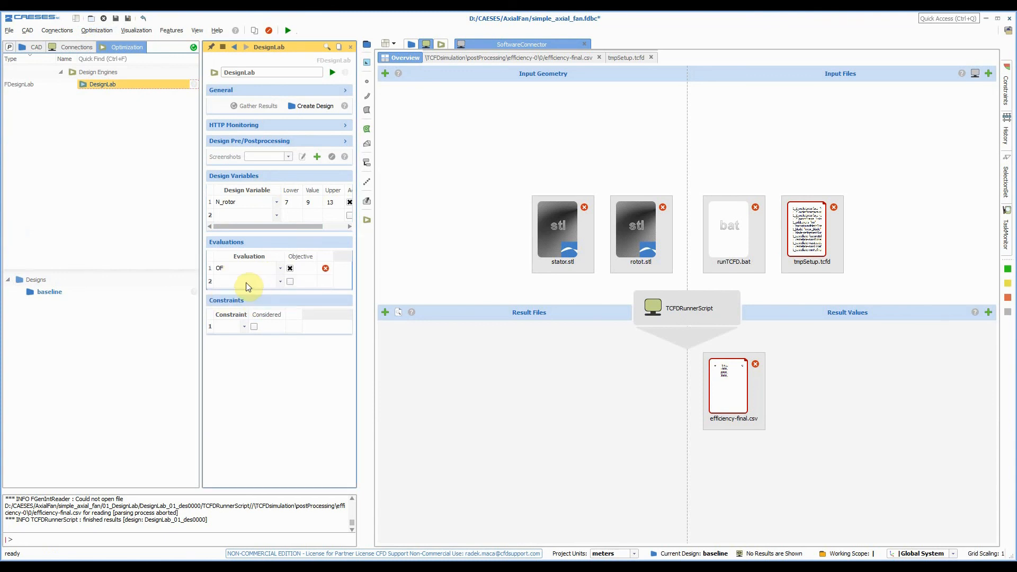
- Add eval_TCFDeval_EFF_1, eval_TCFDeval_EFF_2 and eval_TCFDeval_EFF_3 as Design Lab evaluations that are not objectives
left_click(280, 281)
left_click(265, 323)
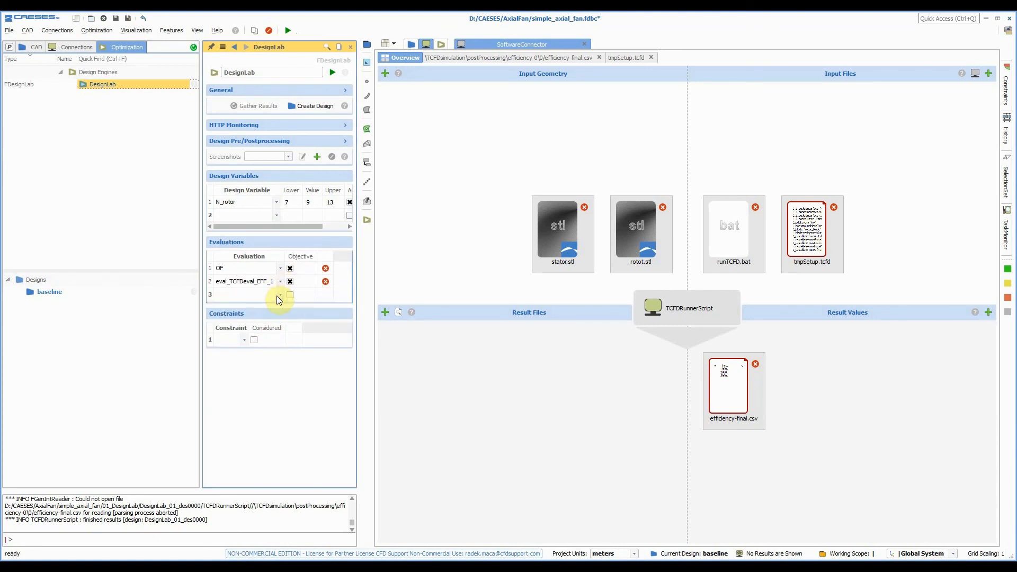
left_click(279, 295)
left_click(259, 334)
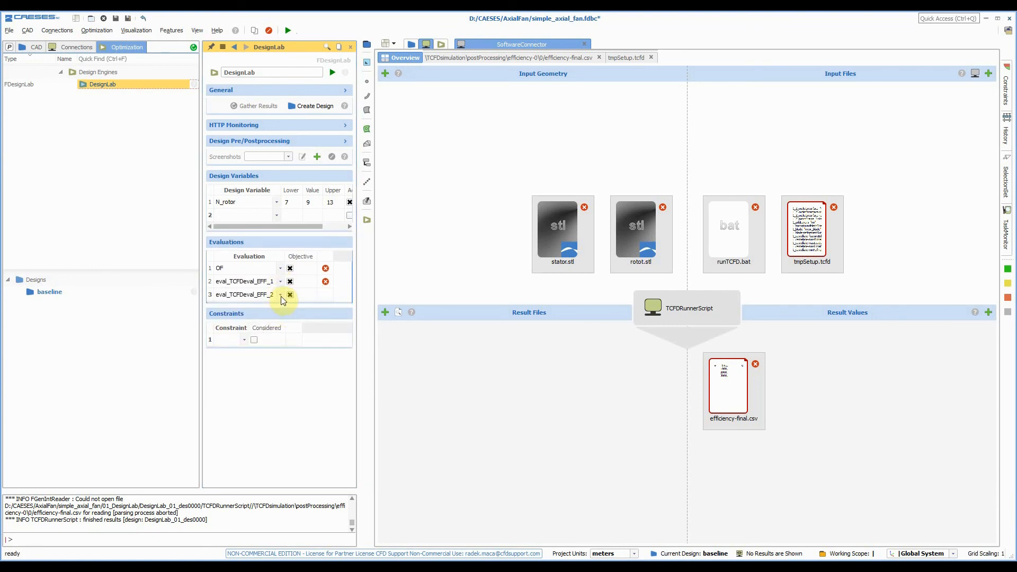
left_click(281, 308)
left_click(258, 346)
left_click(289, 281)
left_click(289, 308)
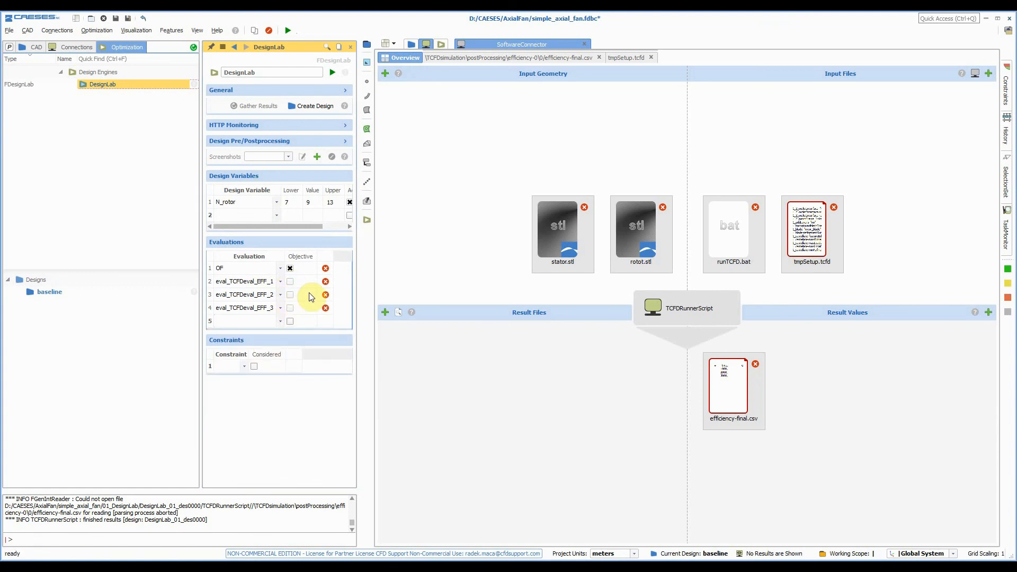
left_click(244, 373)
- Create a Design Lab design with N_rotor set to 7 and submit it for calculation
left_click(315, 106)
double_click(254, 152)
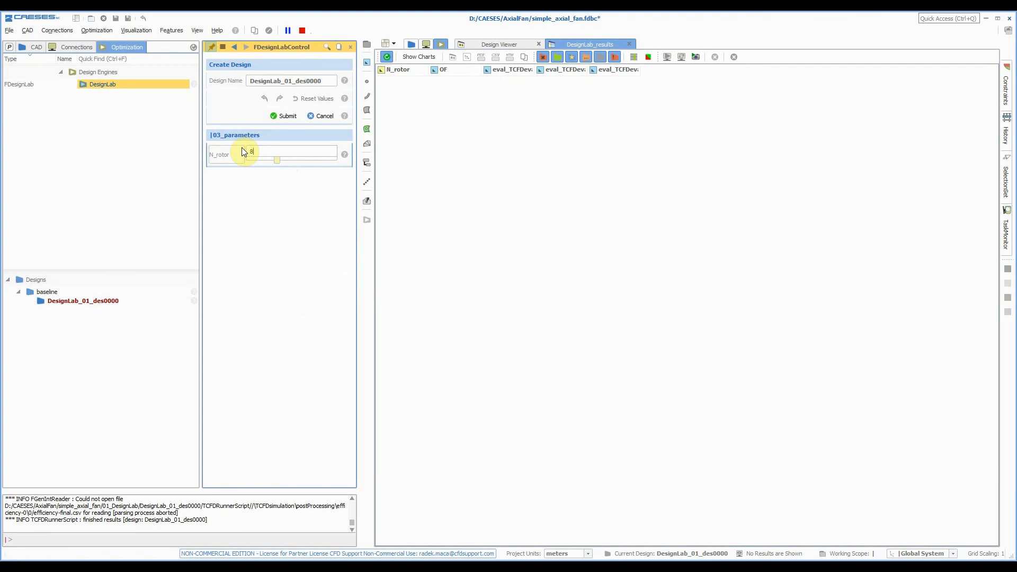
left_click(279, 116)
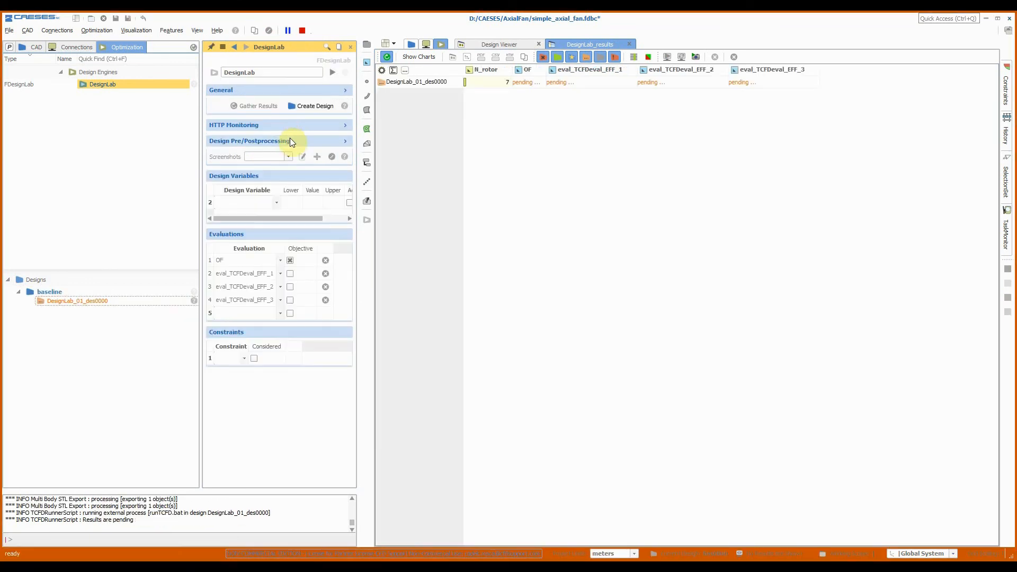
- Create another Design Lab design with N_rotor set to 9 and submit it
left_click(300, 109)
double_click(261, 150)
type("9")
left_click(283, 116)
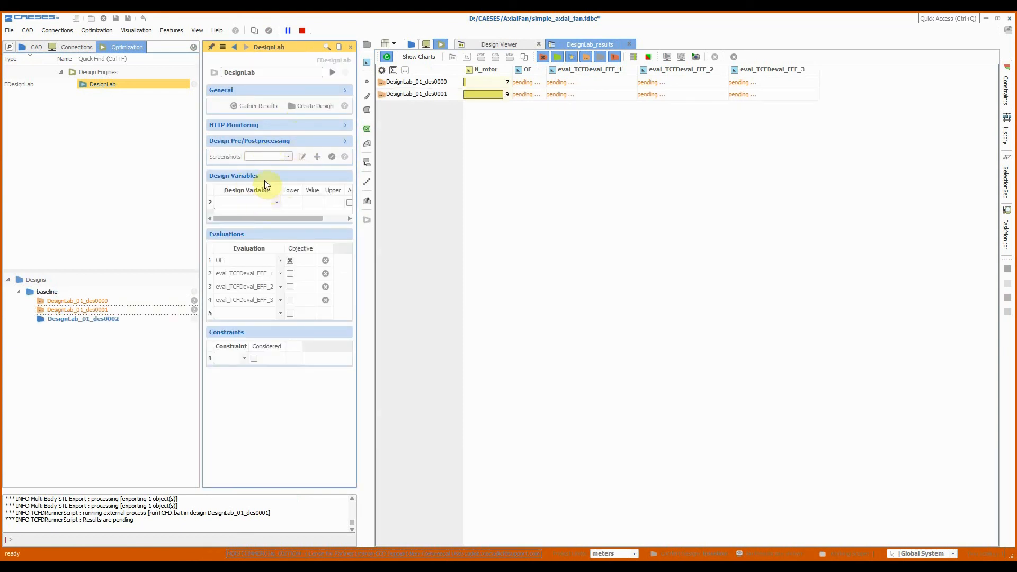
- Set N_rotor to 11 for the third Design Lab design and submit it
left_click_drag(263, 150, 222, 145)
type("11")
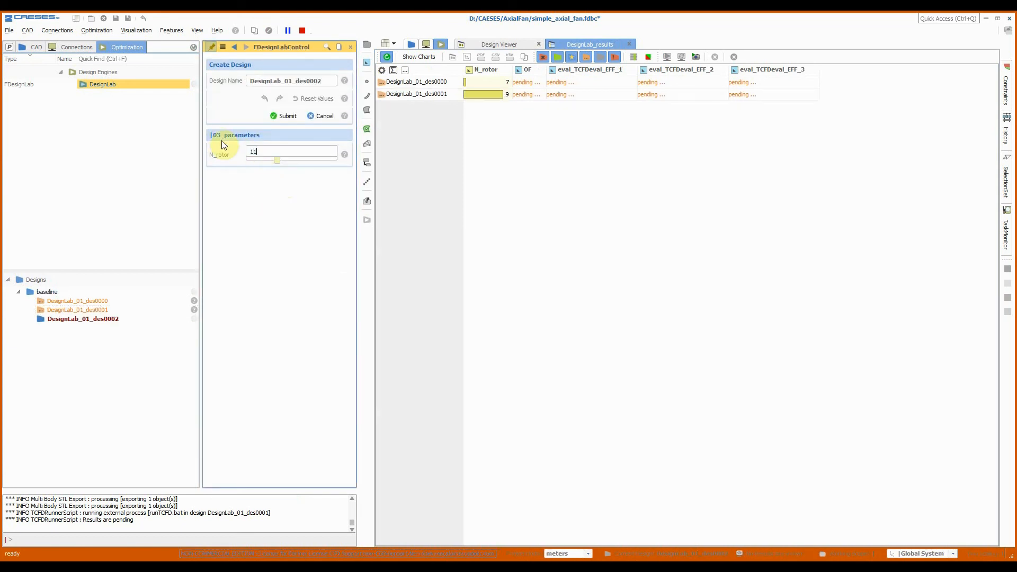
left_click(281, 115)
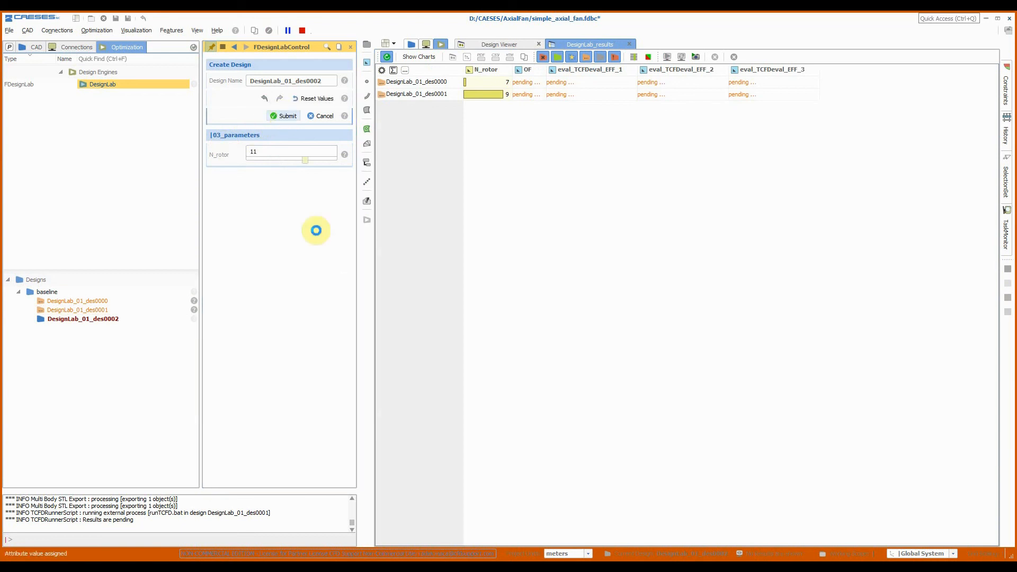